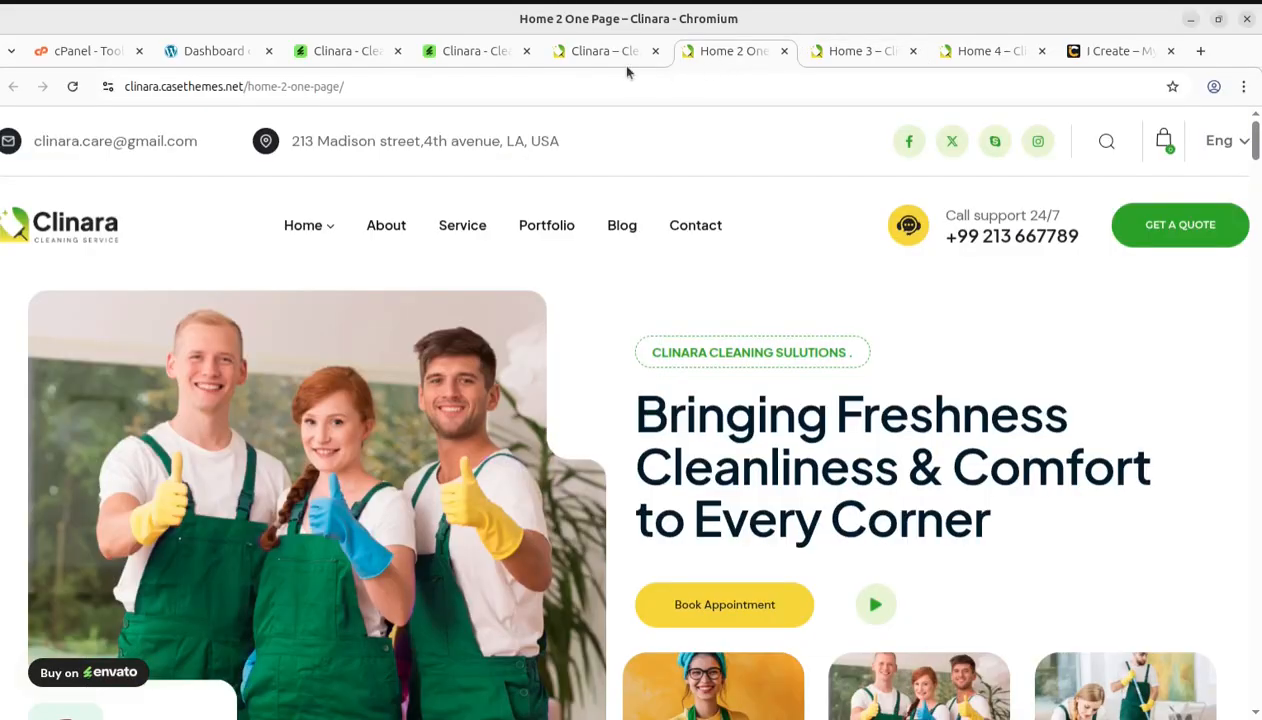
Examine the Clinara theme's ThemeForest listing, including its title, author badge, compatibility details and pre-built homepage images
click(600, 56)
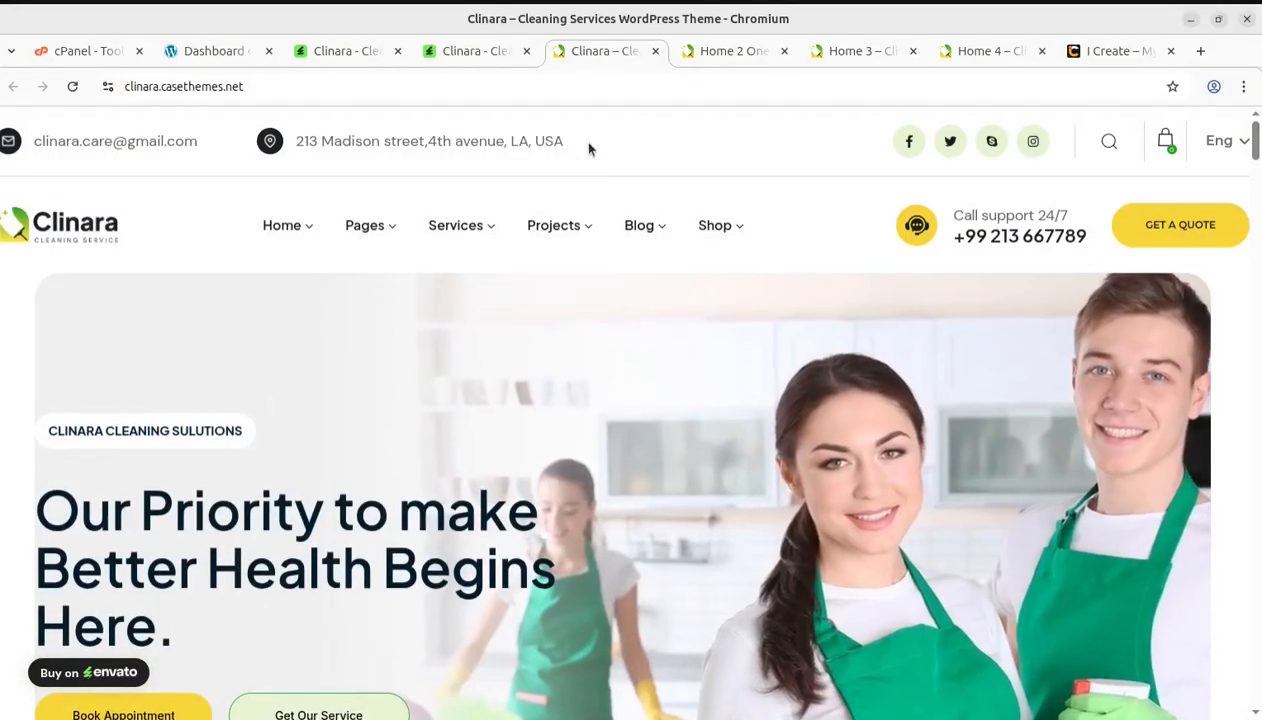
click(351, 52)
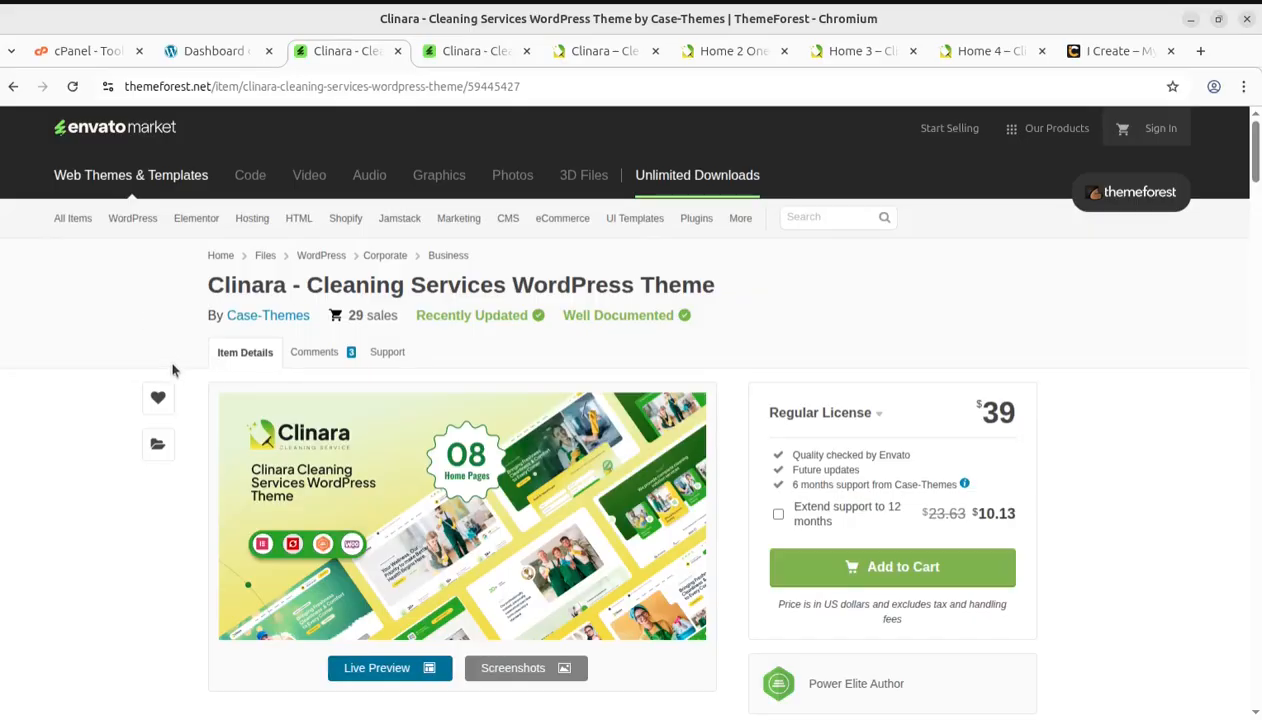
drag(200, 288, 730, 285)
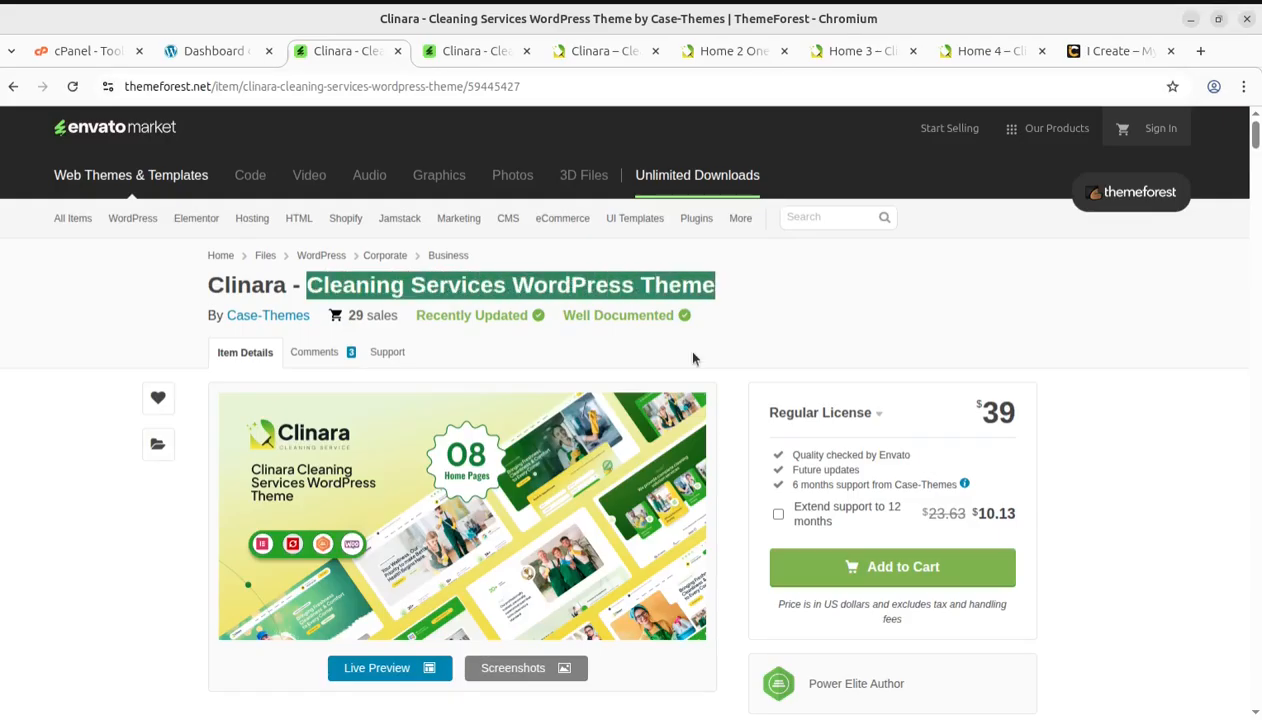
scroll(968, 523, down, 2)
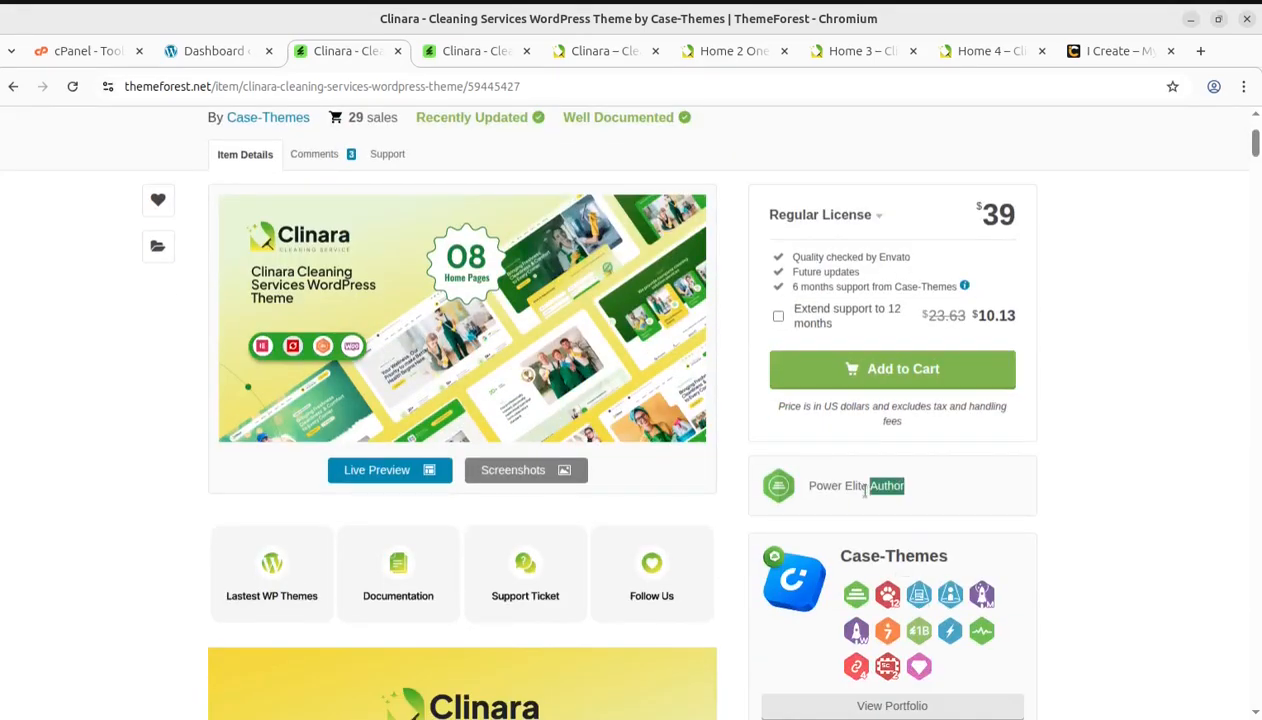
drag(865, 490, 815, 488)
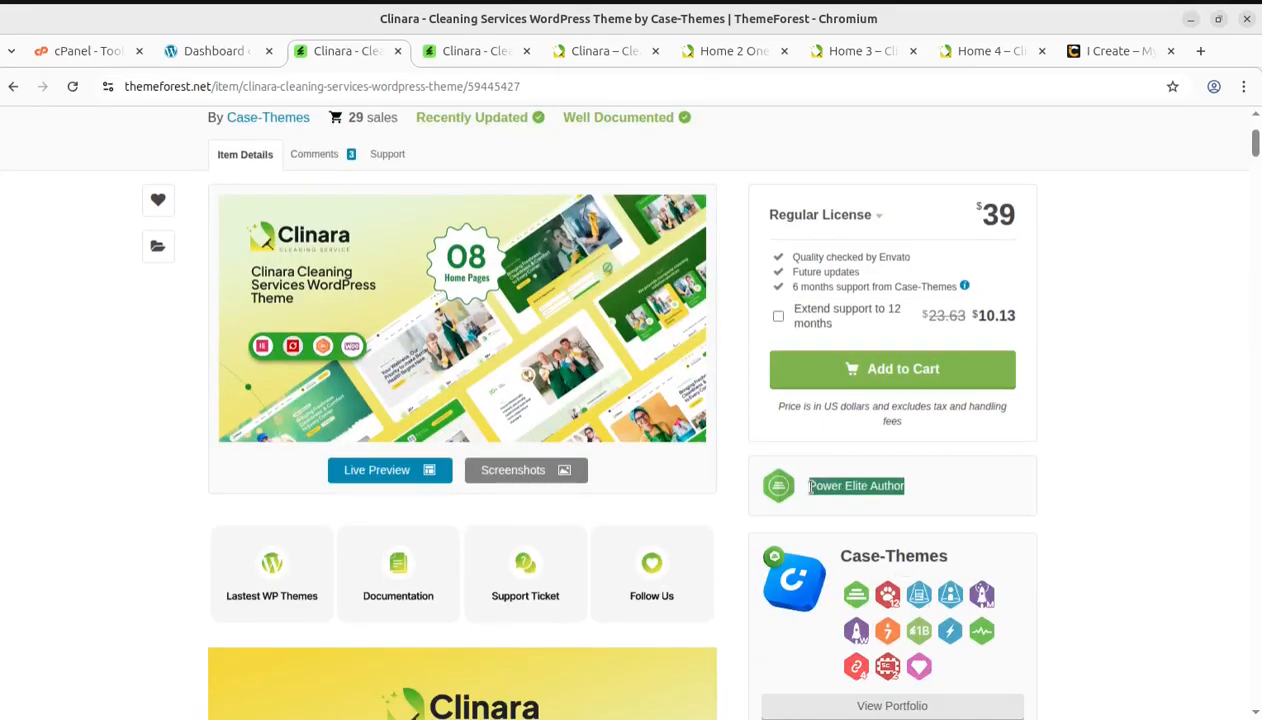
scroll(400, 500, down, 5)
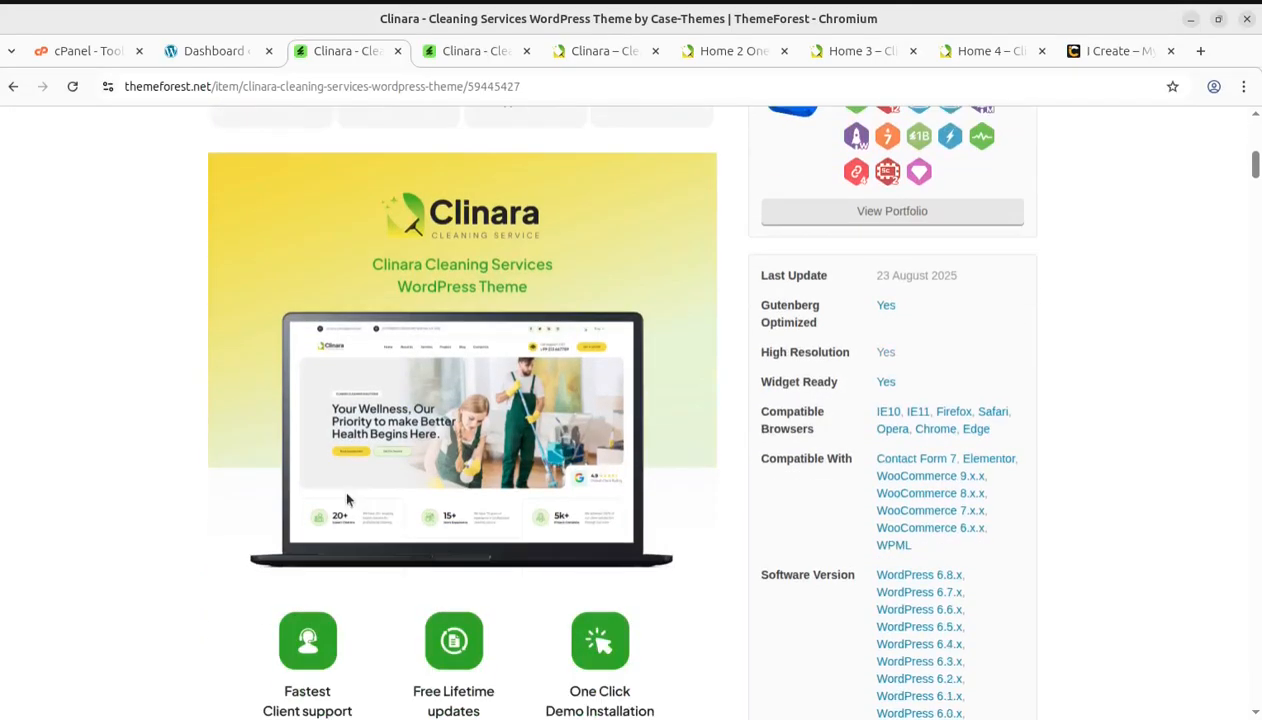
scroll(194, 521, down, 7)
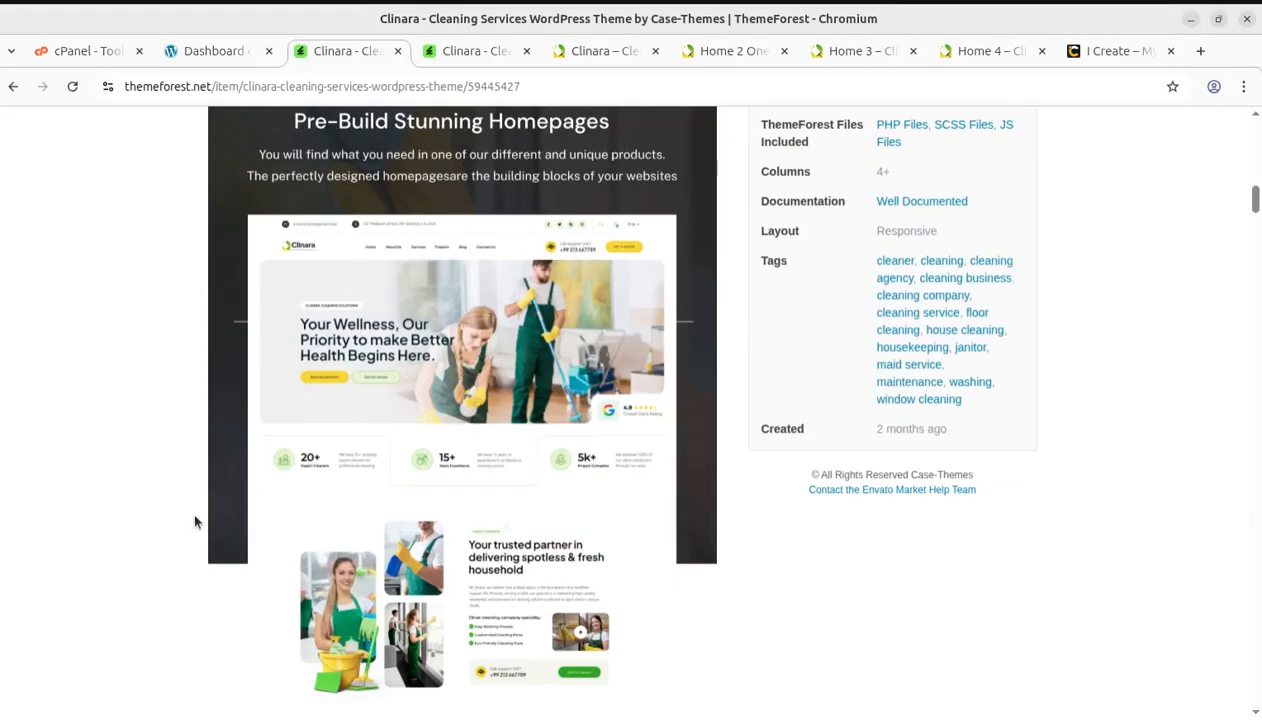
scroll(830, 370, up, 2)
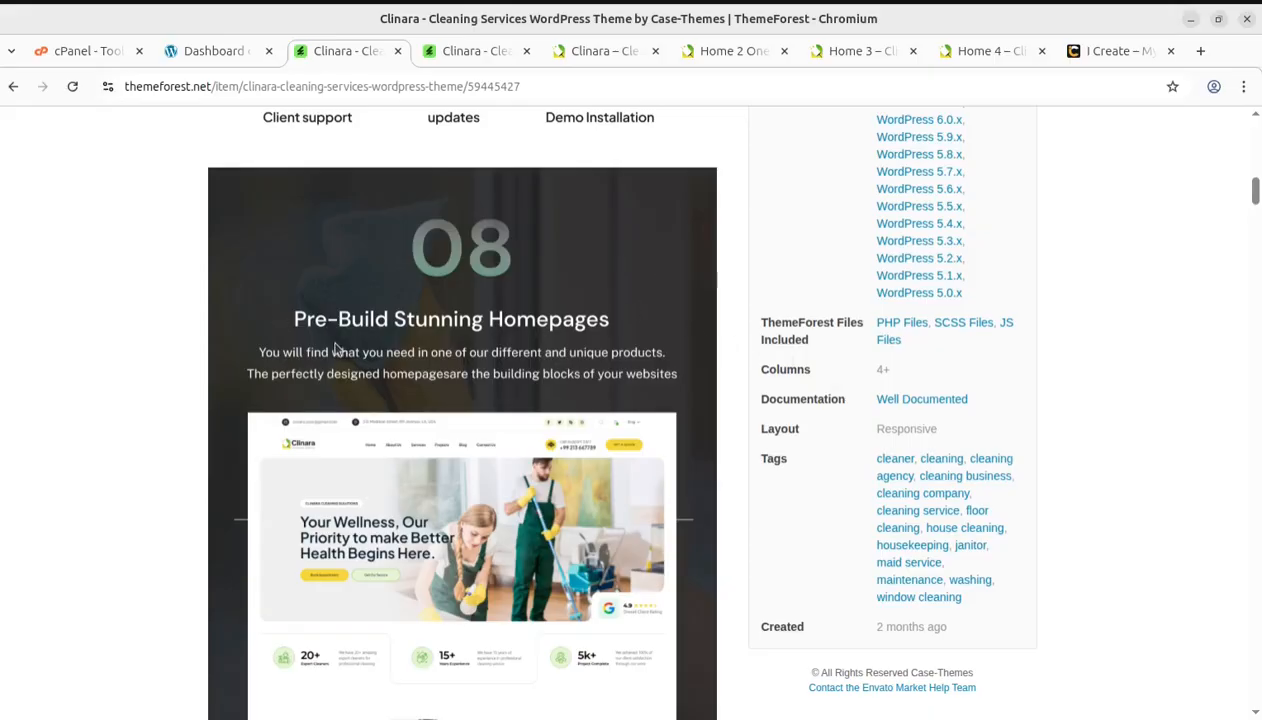
scroll(410, 355, down, 15)
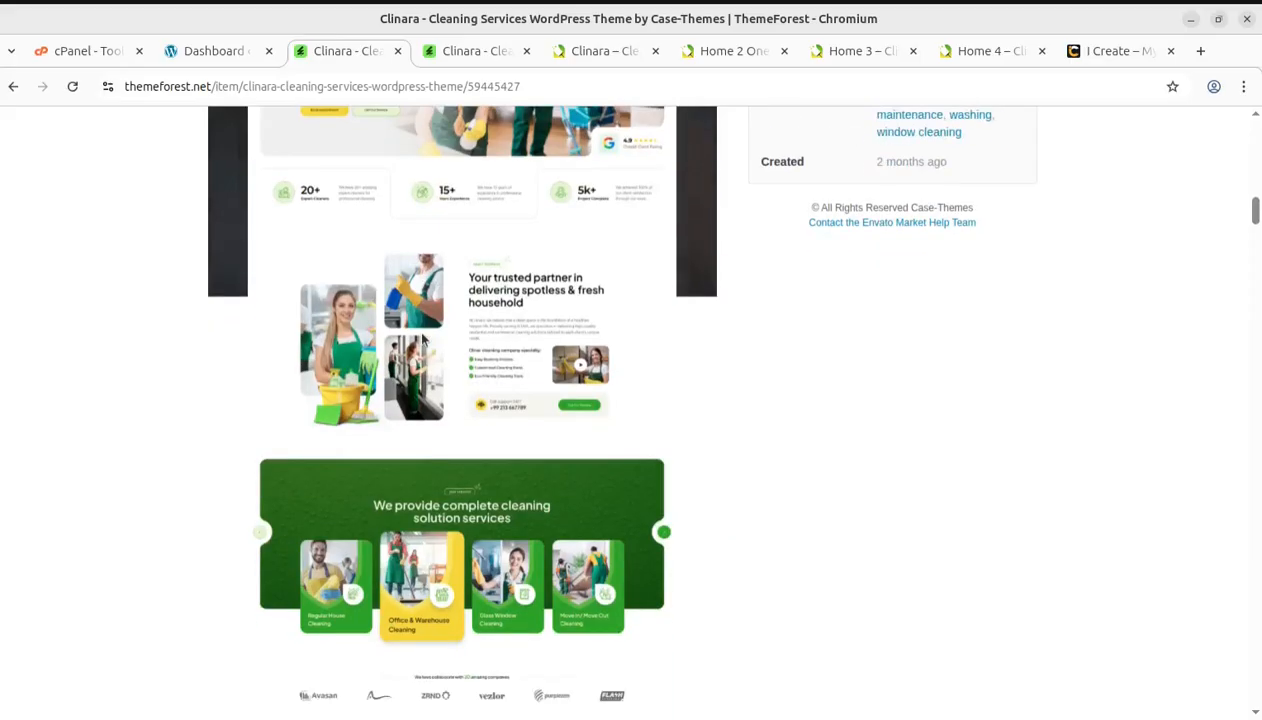
scroll(419, 358, down, 12)
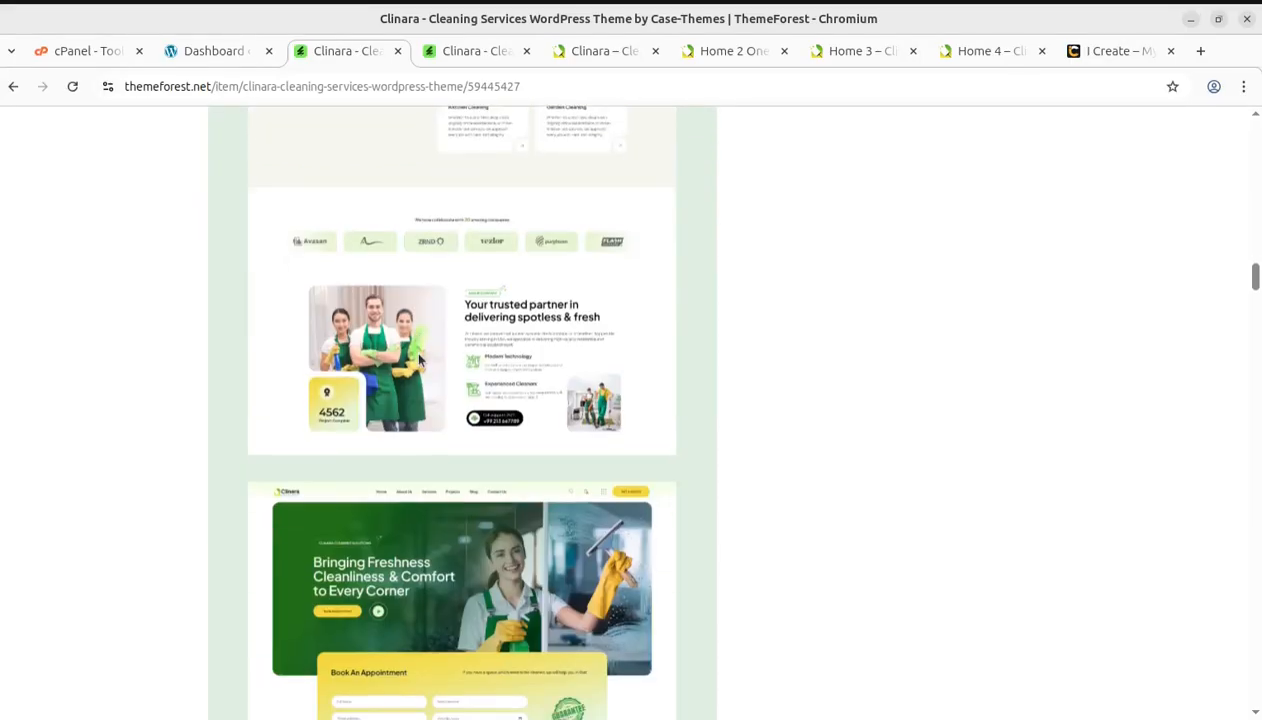
scroll(419, 360, down, 3)
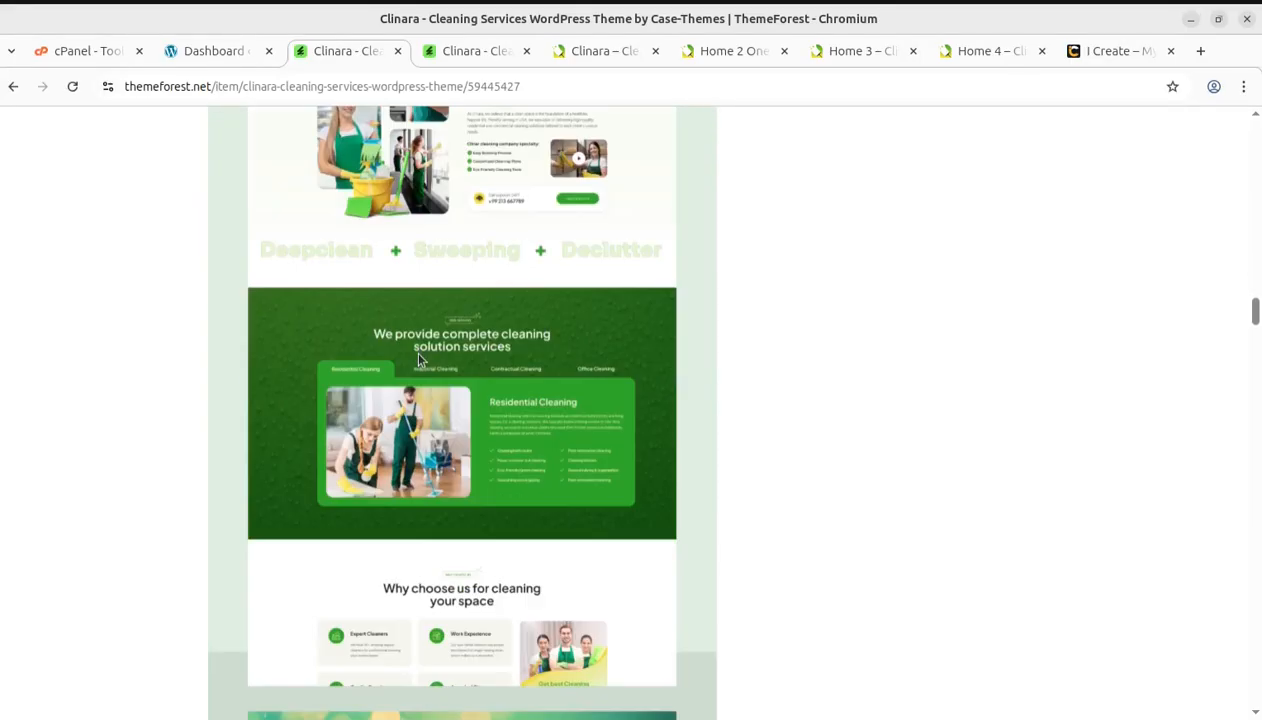
scroll(545, 324, down, 6)
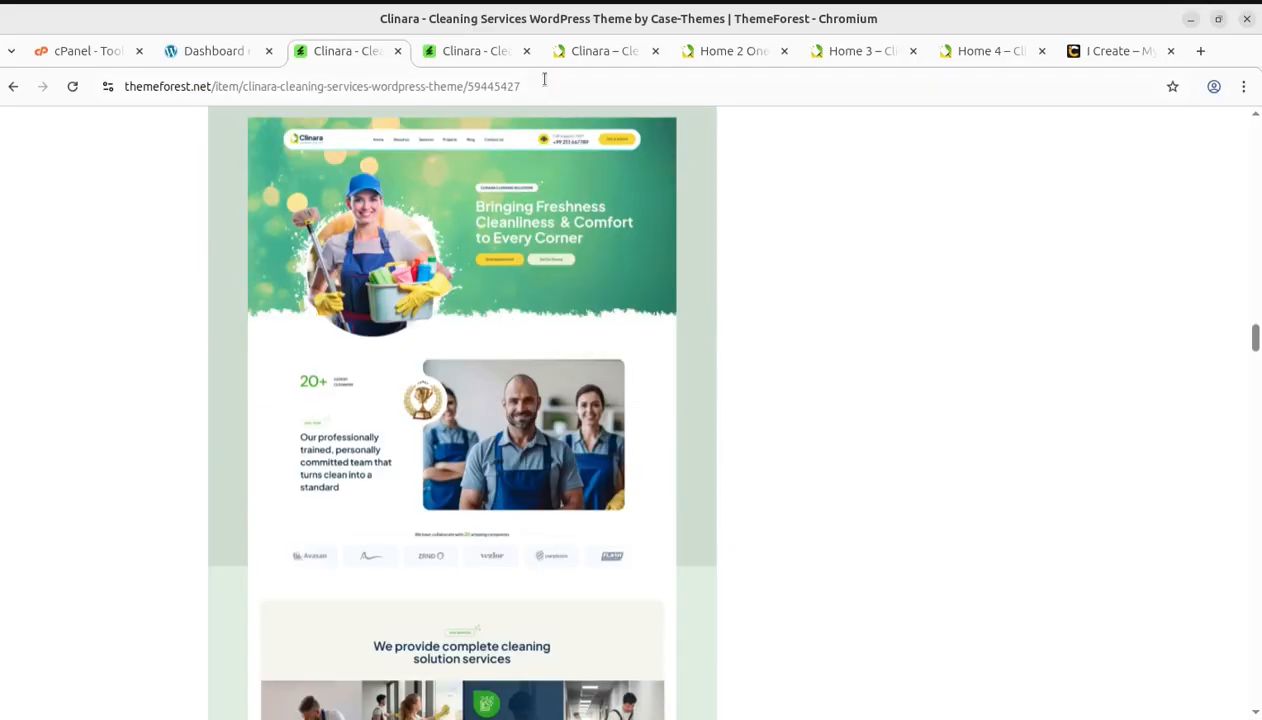
View the main Clinara demo and look through the Home 2 One Page demo's hero, banner and services sections
click(581, 50)
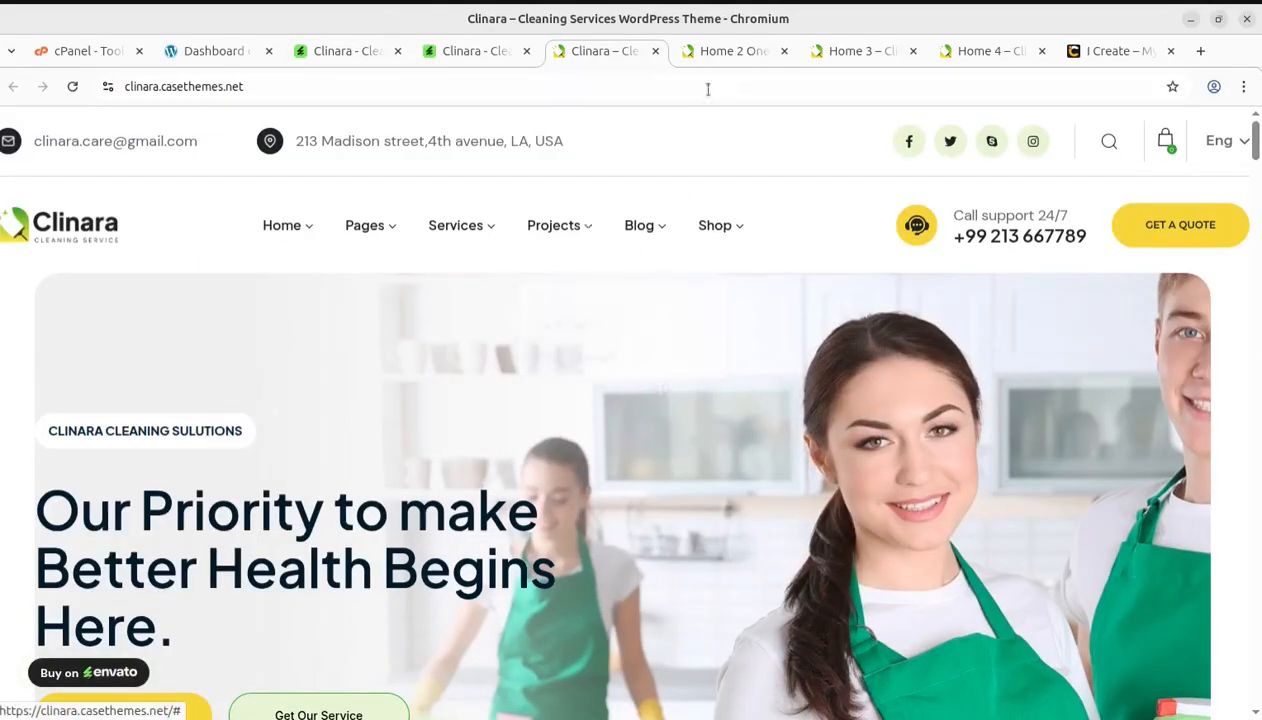
click(712, 52)
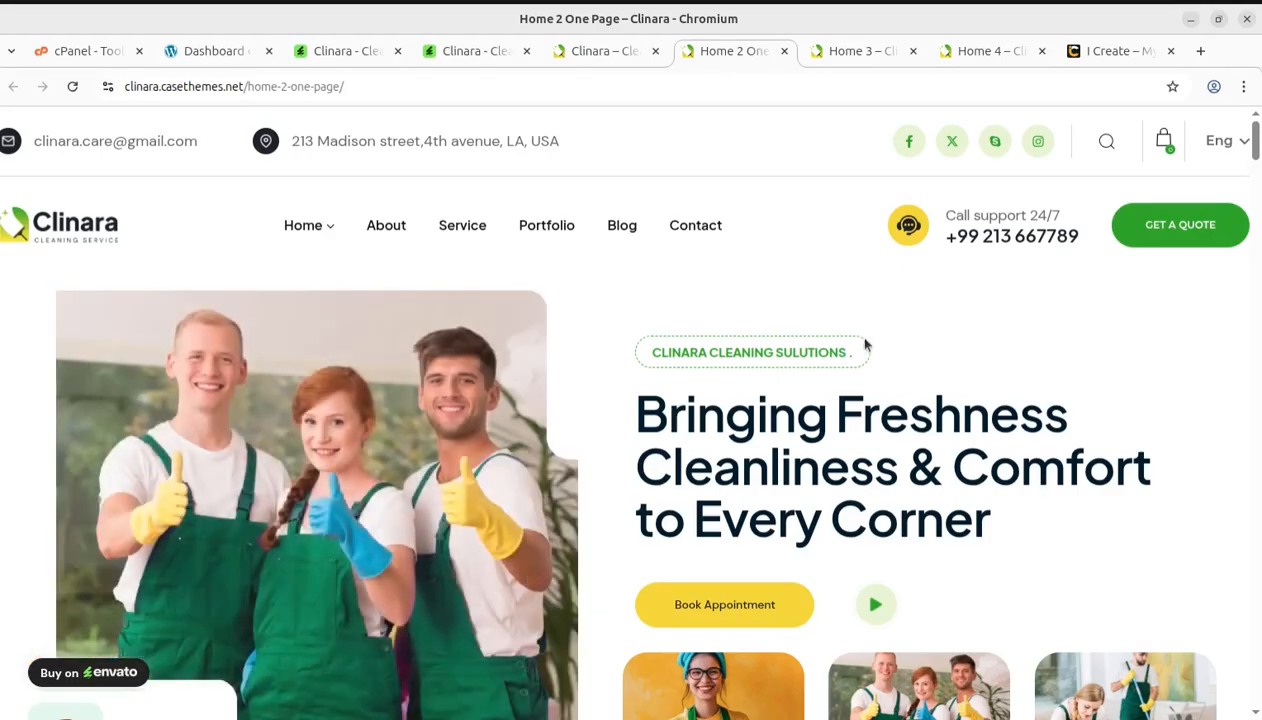
scroll(862, 340, down, 2)
scroll(861, 337, down, 4)
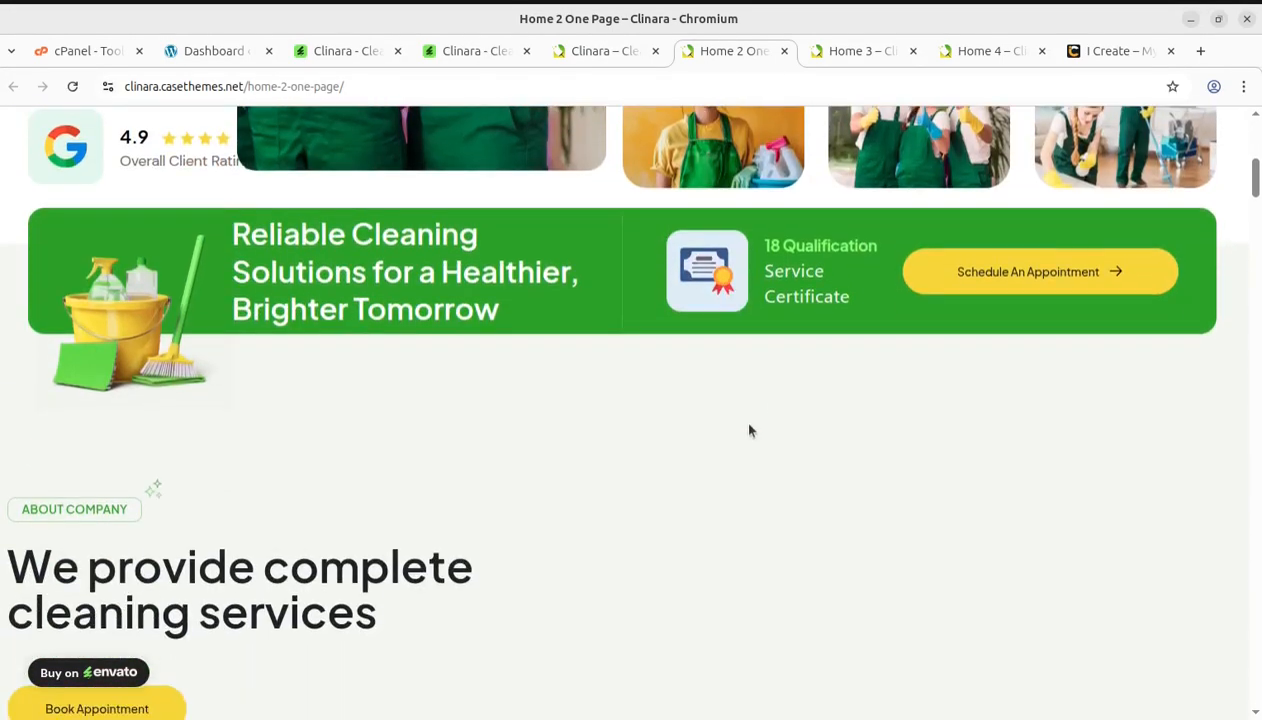
scroll(750, 430, down, 3)
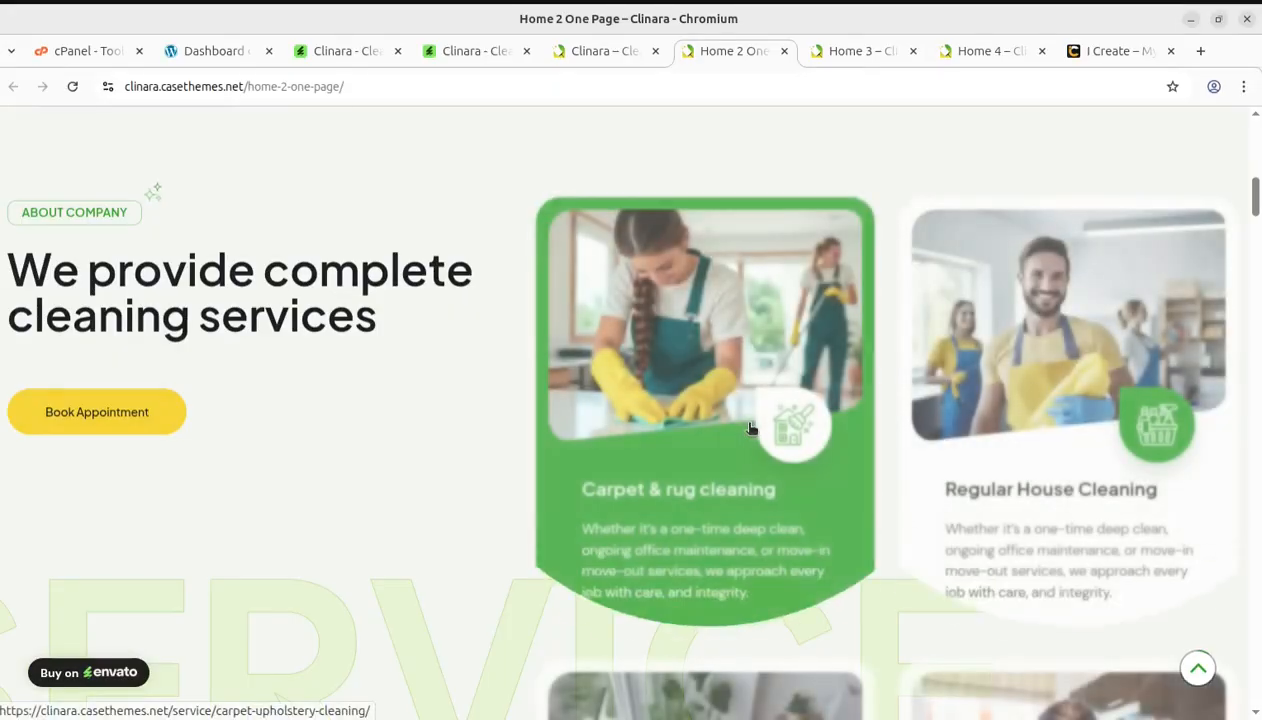
scroll(569, 400, down, 3)
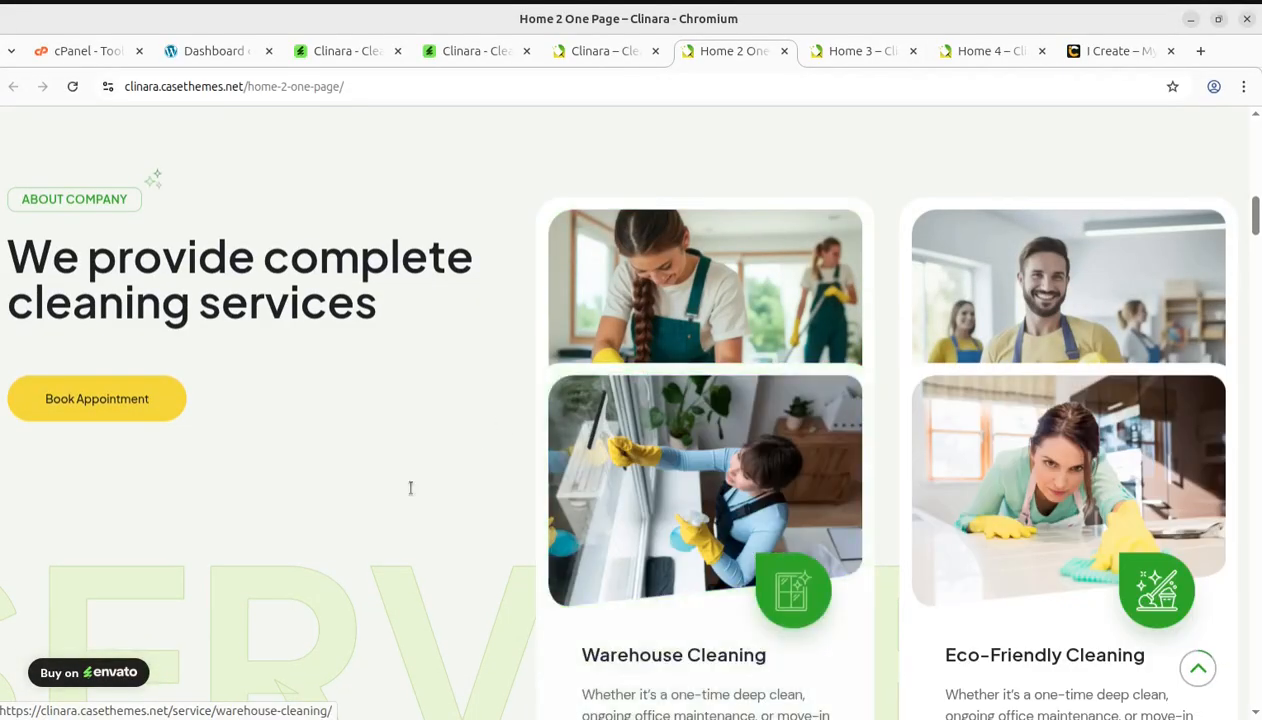
scroll(411, 487, down, 2)
scroll(410, 487, up, 10)
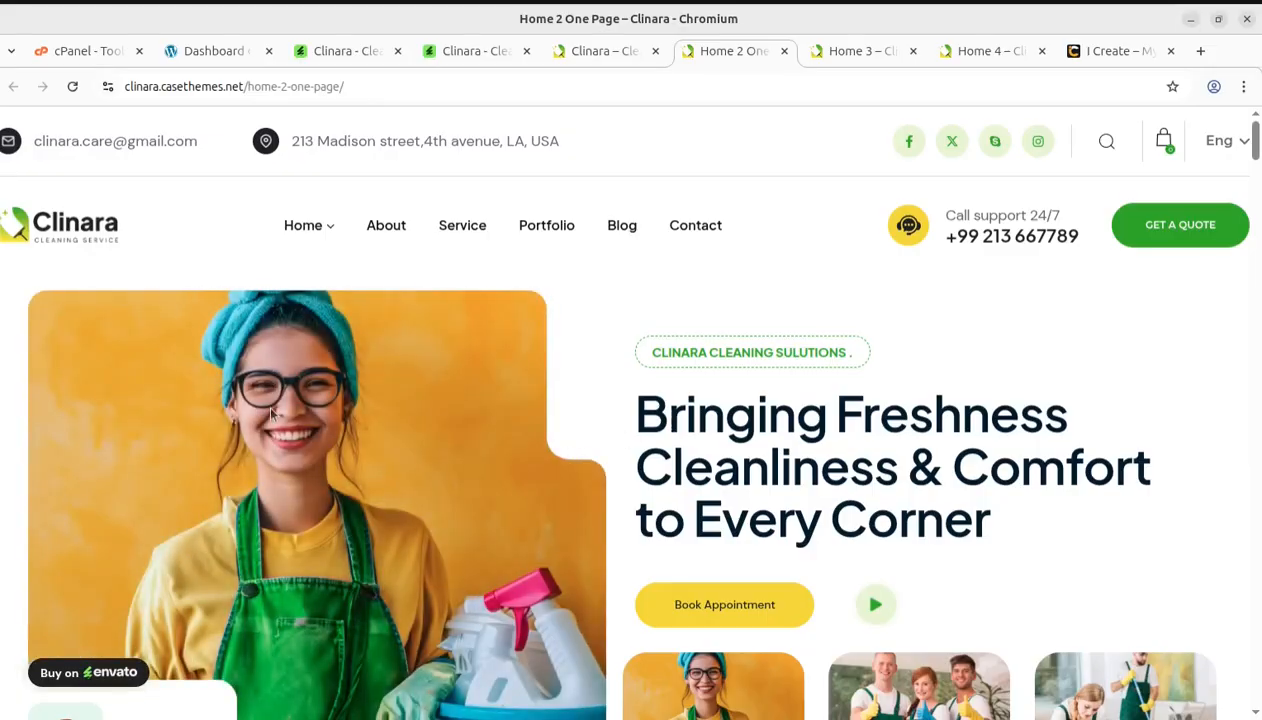
scroll(399, 437, down, 7)
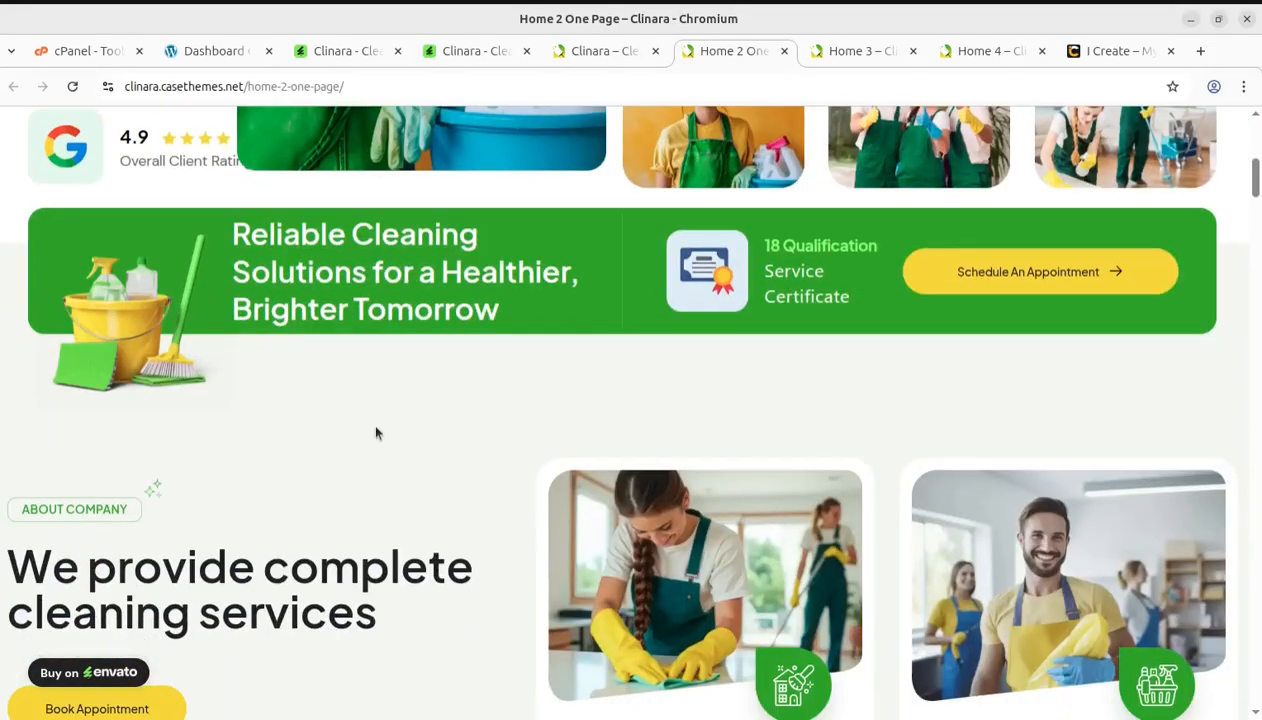
View the Home 3 and Home 4 demos of Clinara, and return to the main demo homepage
click(818, 55)
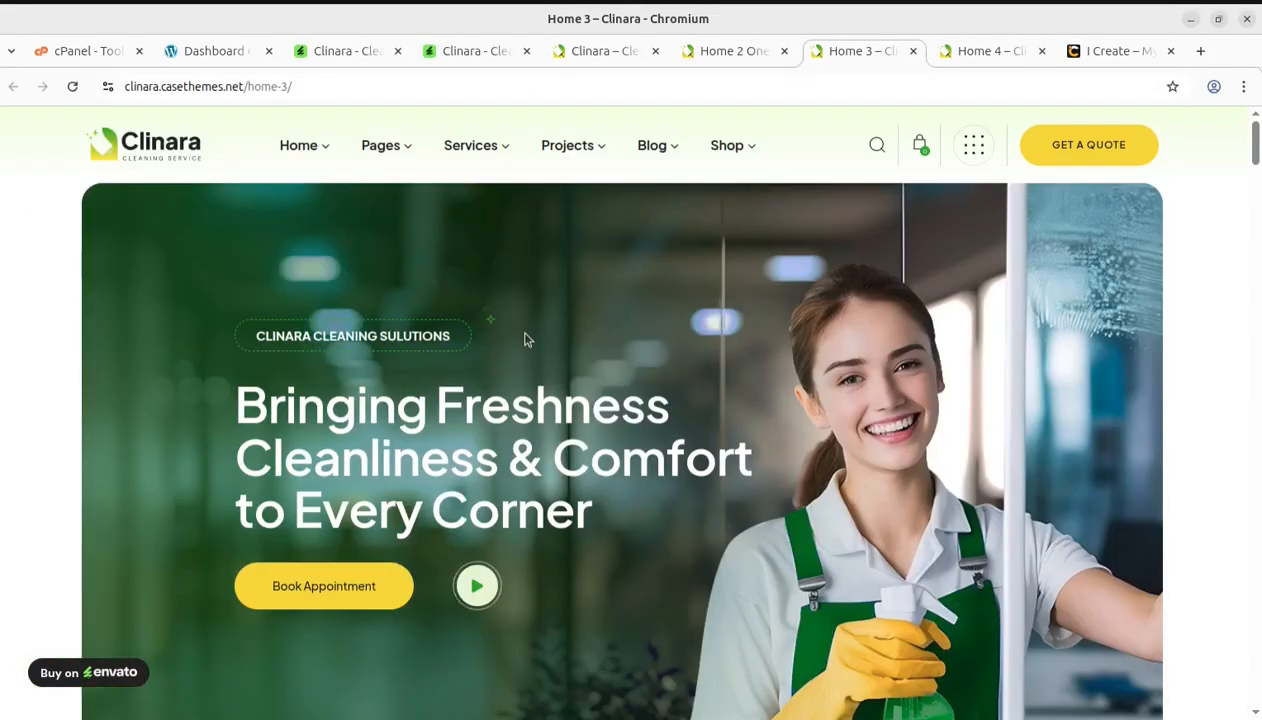
click(990, 53)
scroll(558, 377, down, 10)
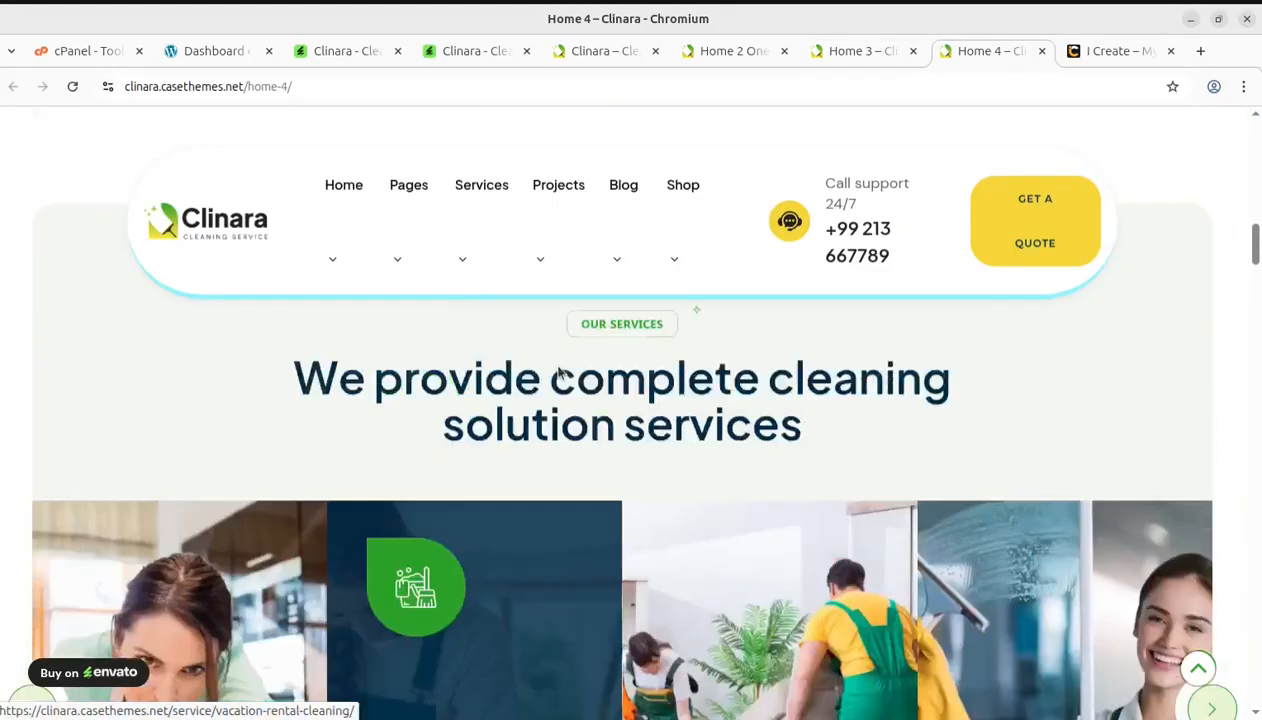
scroll(560, 372, up, 5)
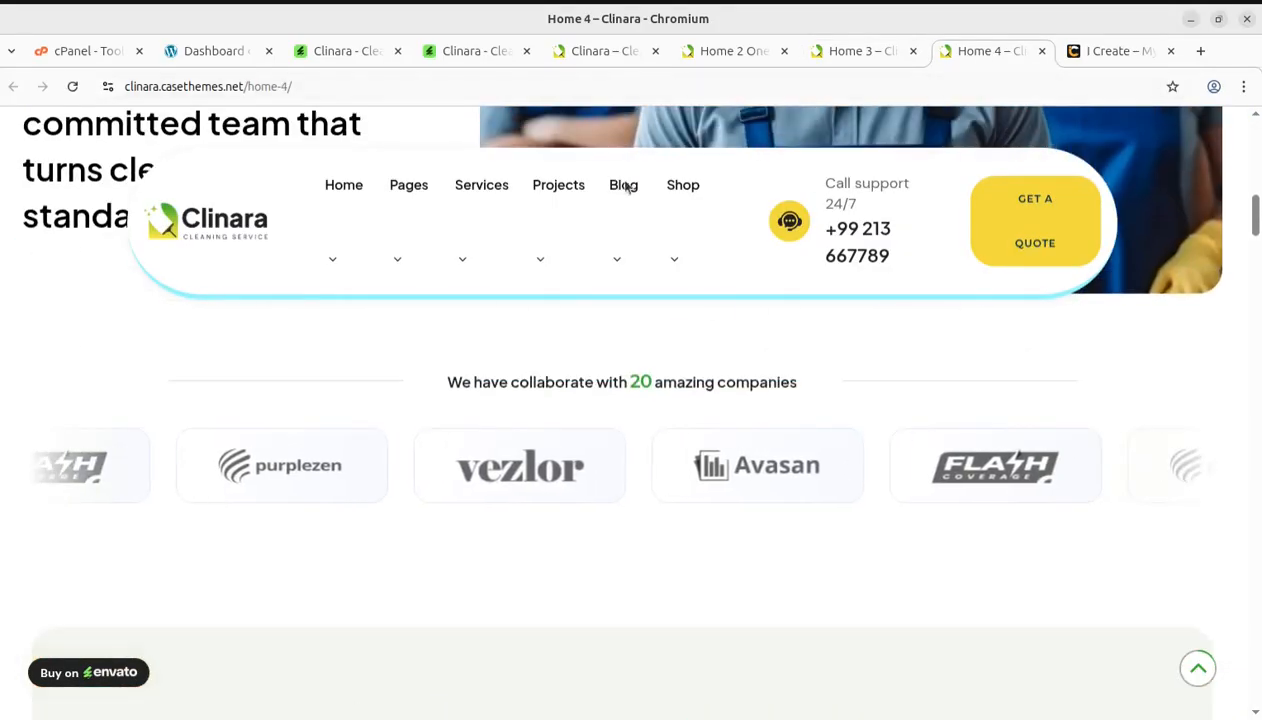
click(597, 51)
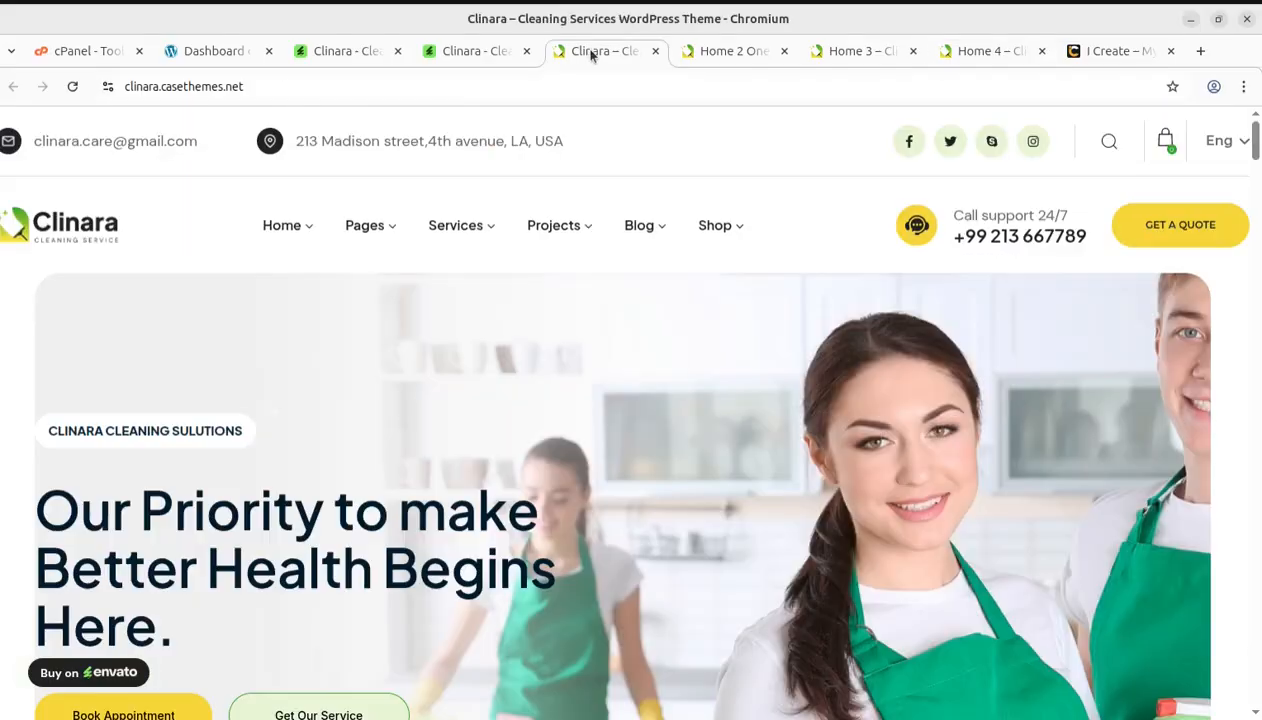
mouse_move(423, 236)
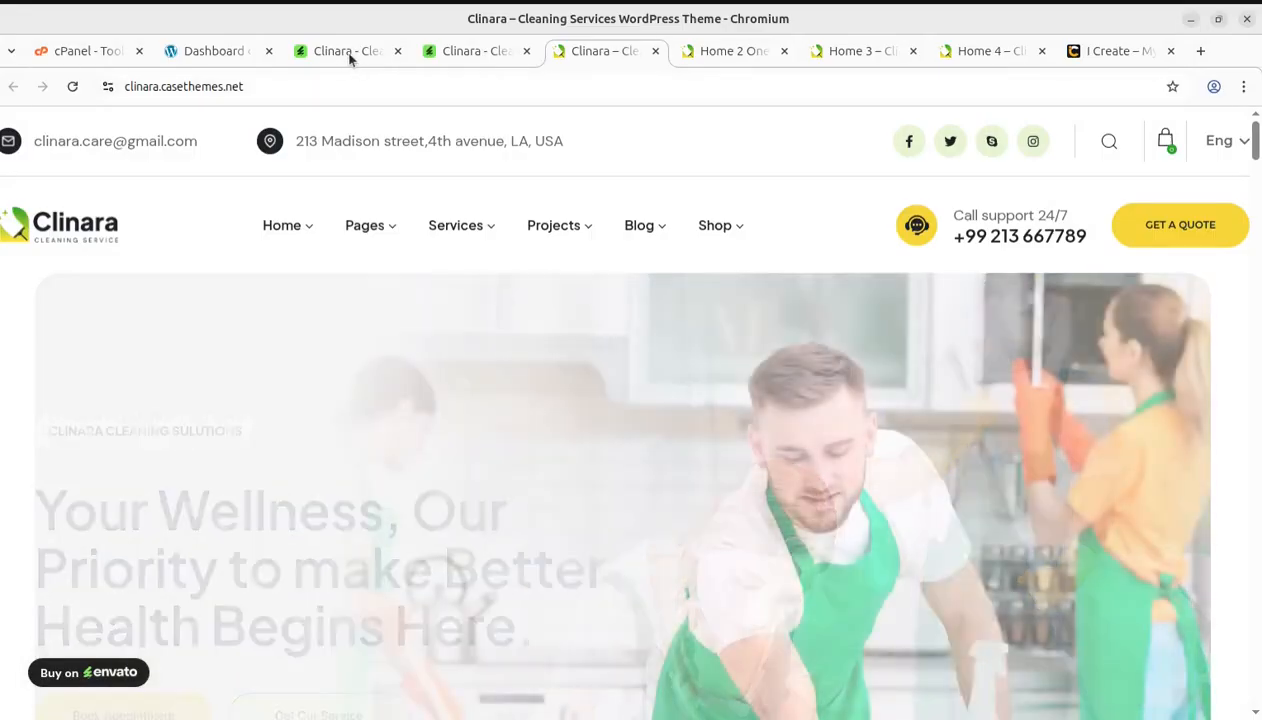
Return to the start of Clinara's ThemeForest listing to review the theme title, preview image and licence options
click(350, 51)
scroll(222, 456, up, 15)
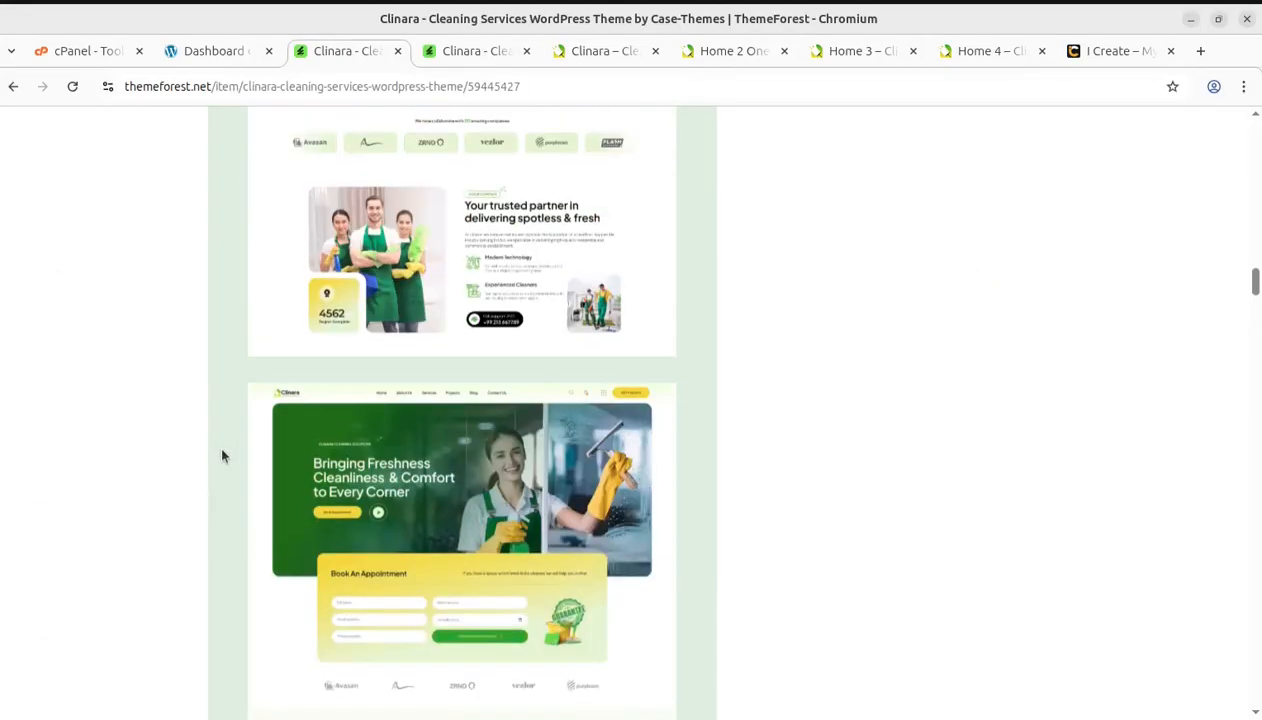
scroll(222, 456, up, 15)
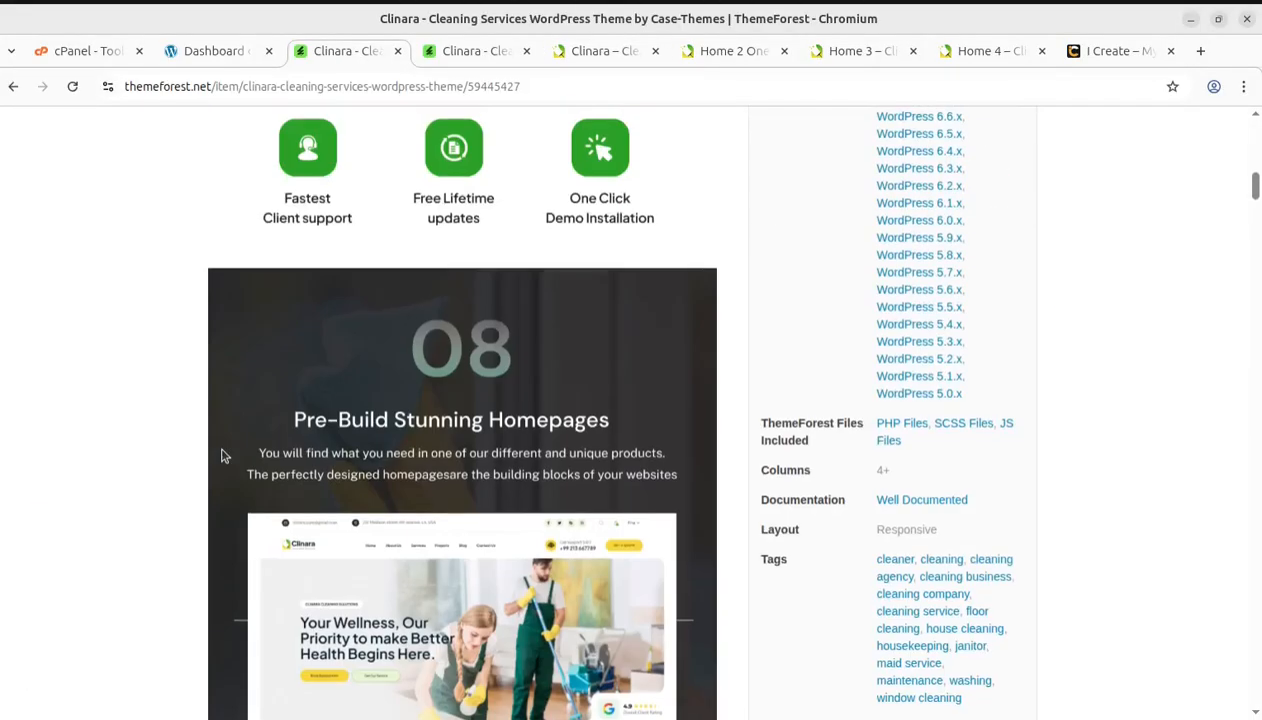
scroll(222, 456, up, 10)
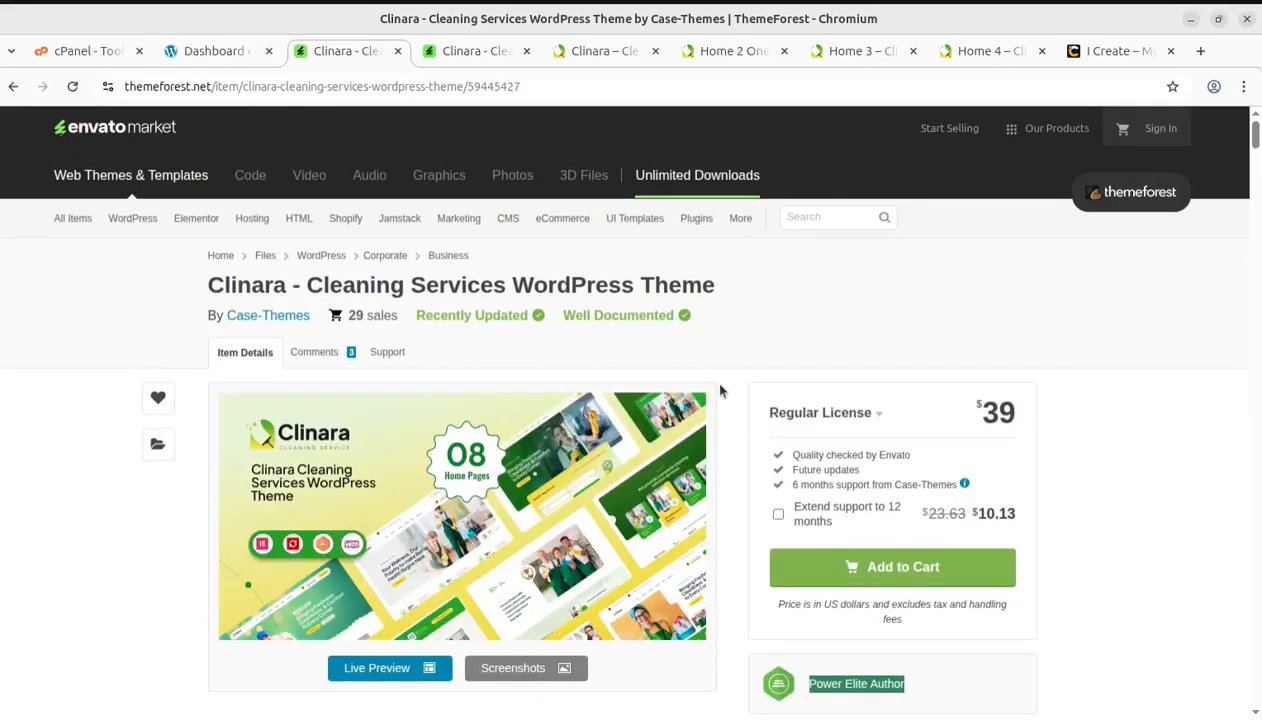
Look over the WordPress dashboard of the test site and the hosting account's cPanel Tools page
click(196, 55)
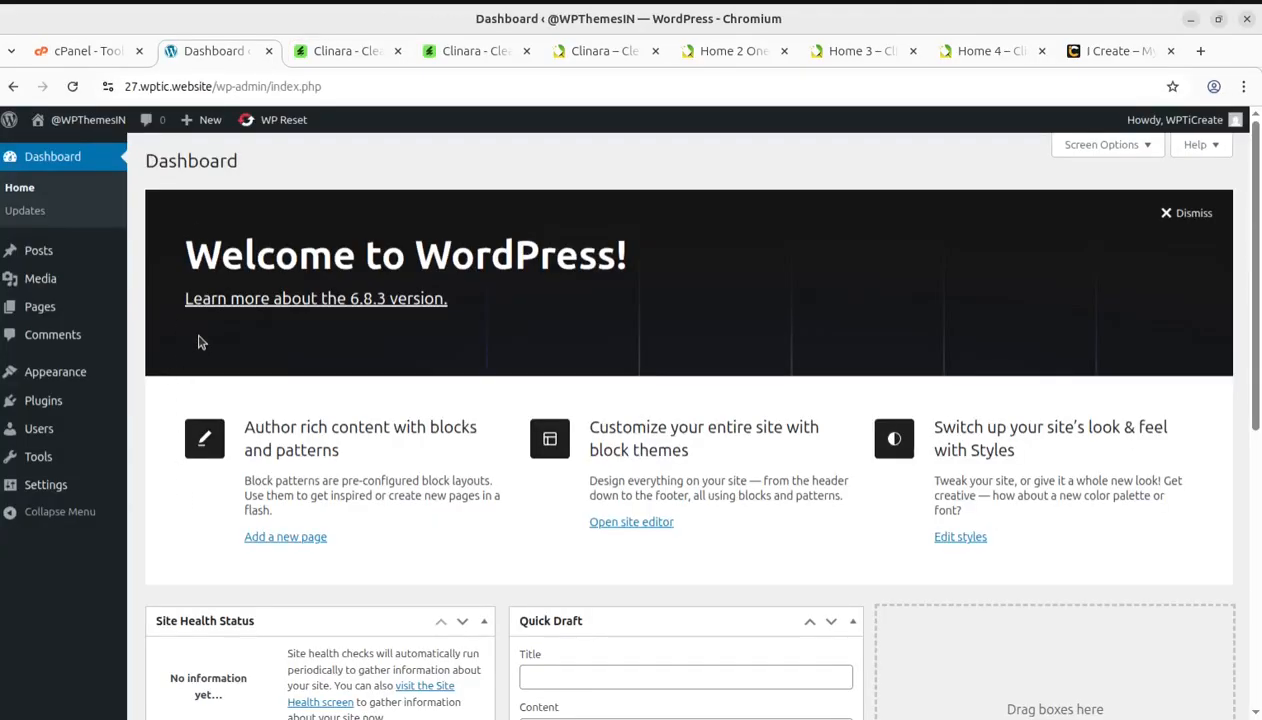
click(54, 55)
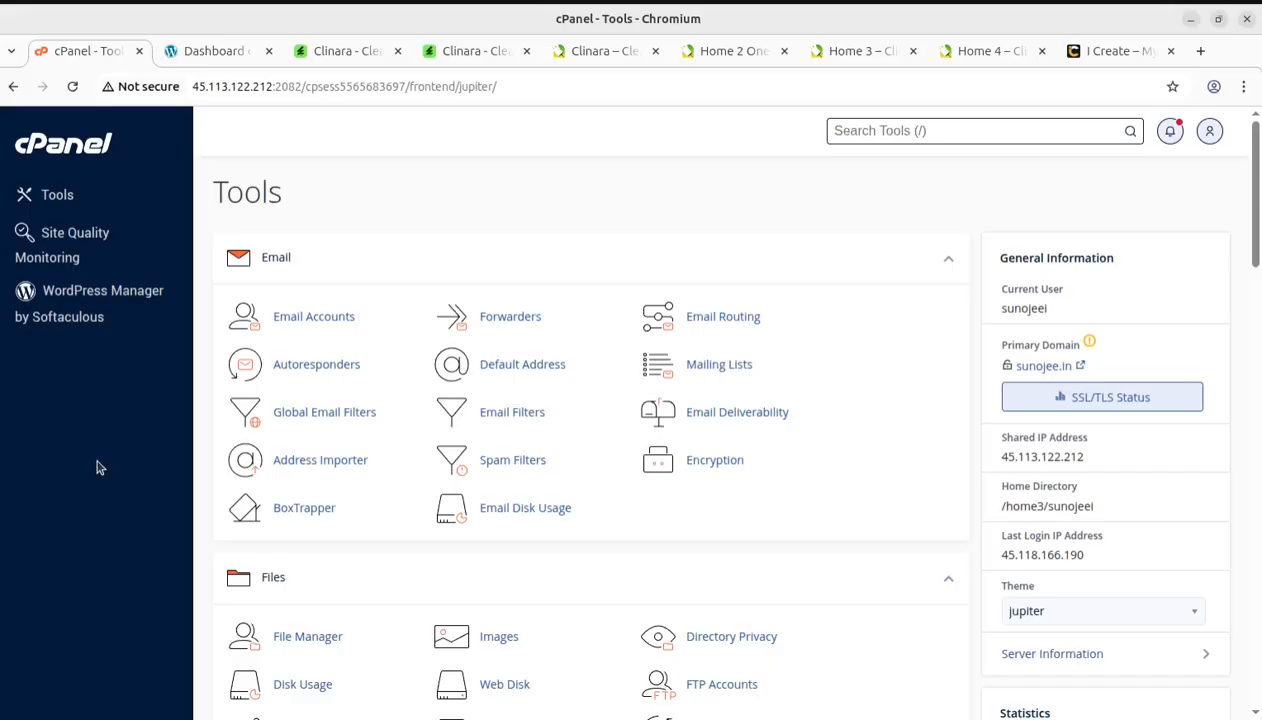
From the WordPress dashboard, open the site's front end in a new browser tab and view it
click(204, 55)
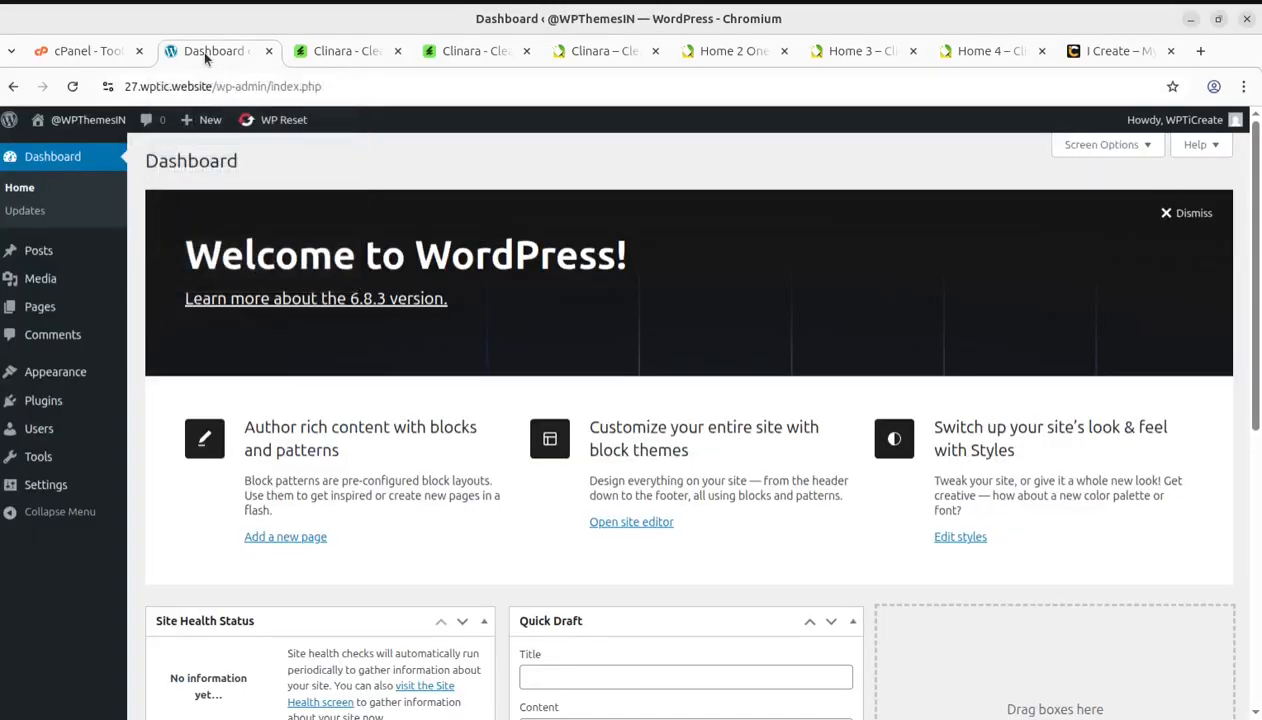
mouse_move(60, 125)
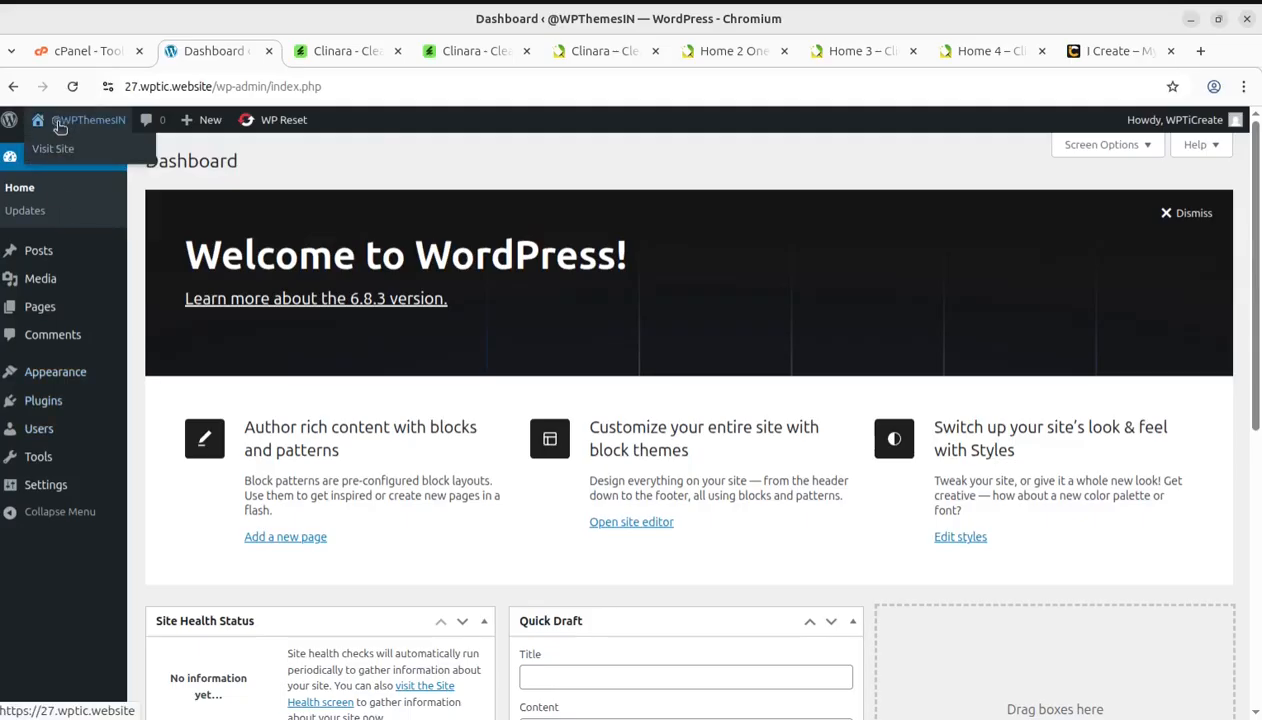
middle_click(52, 148)
click(308, 51)
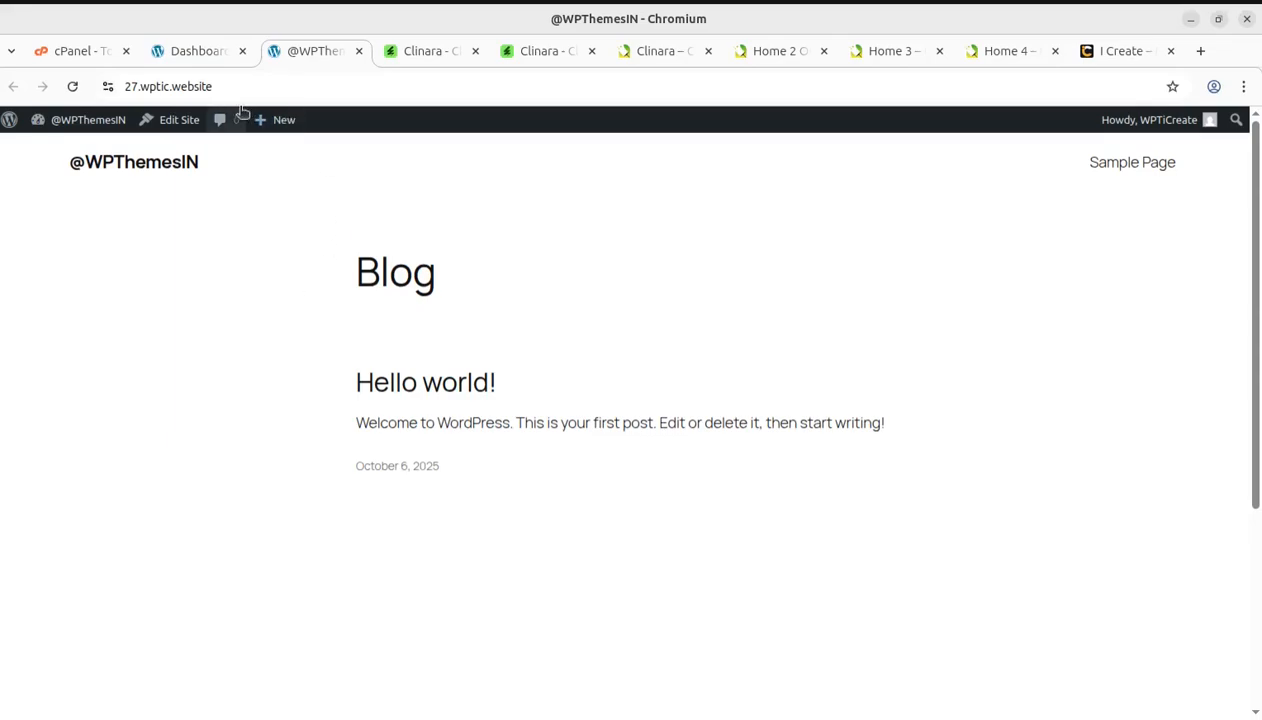
Look through Clinara's ThemeForest preview, from the home demos to the inner pages and features, and return to the test site's front end
click(524, 57)
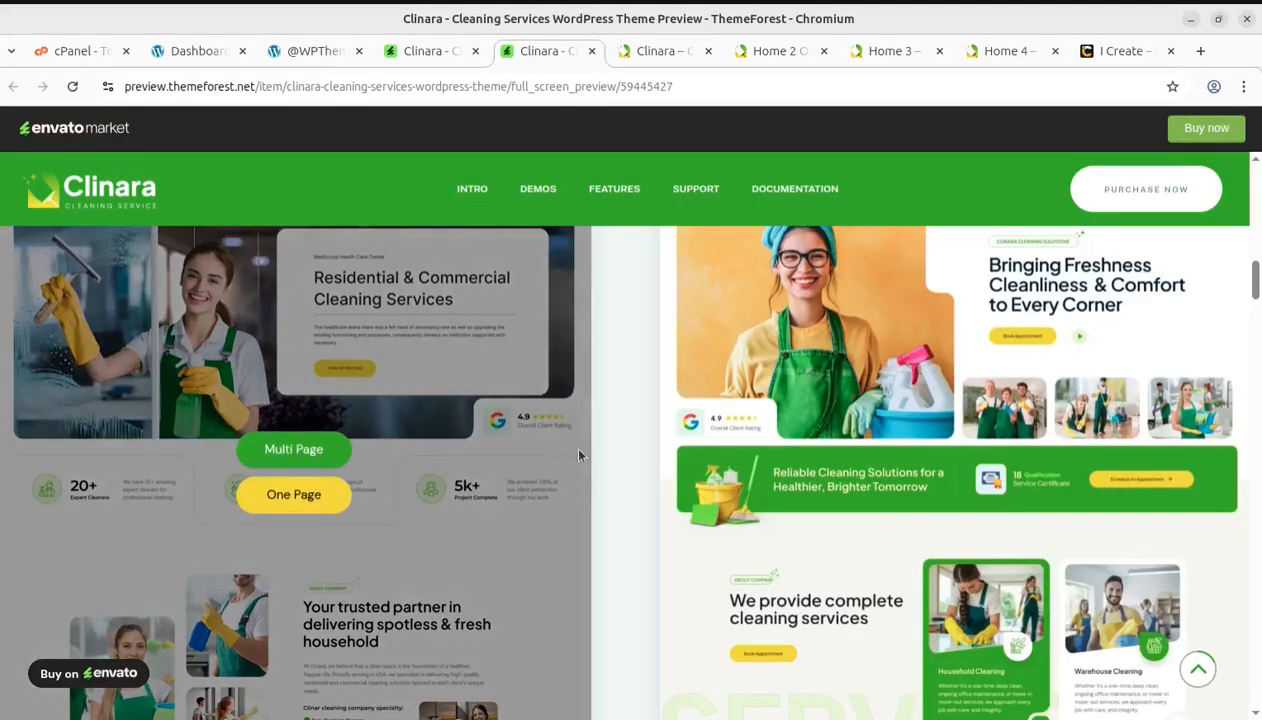
scroll(451, 410, down, 8)
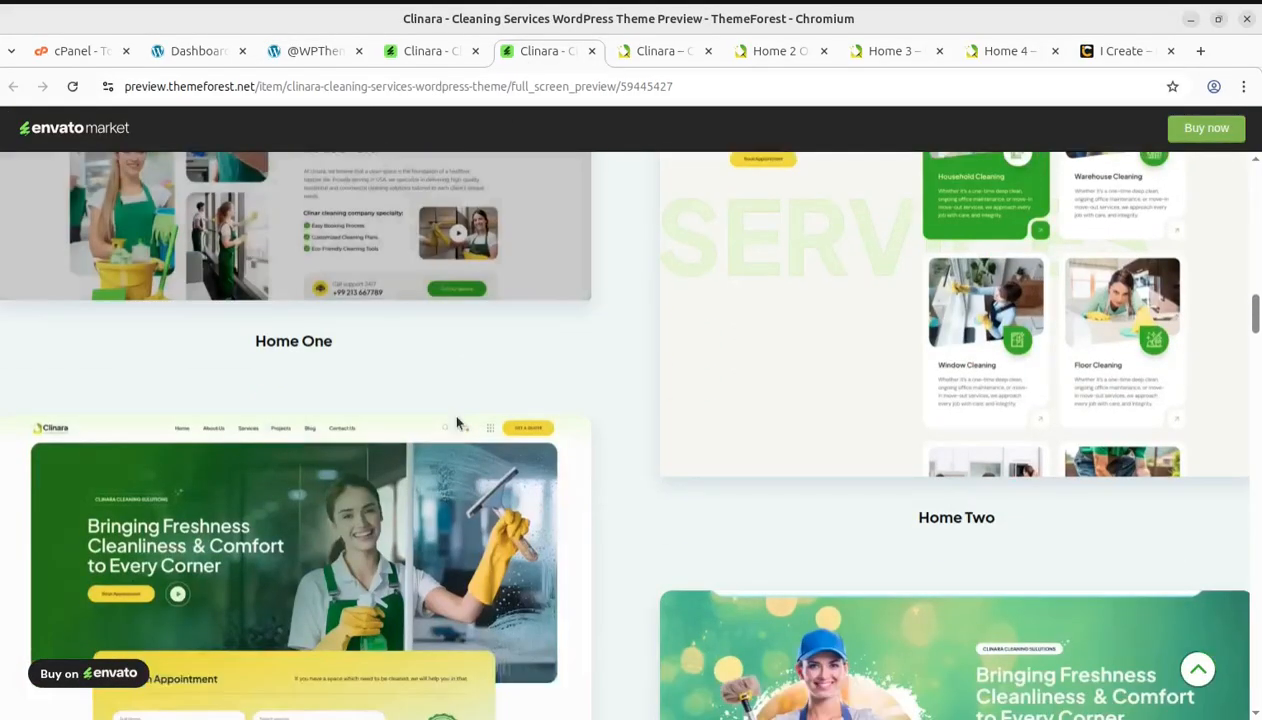
scroll(457, 423, down, 12)
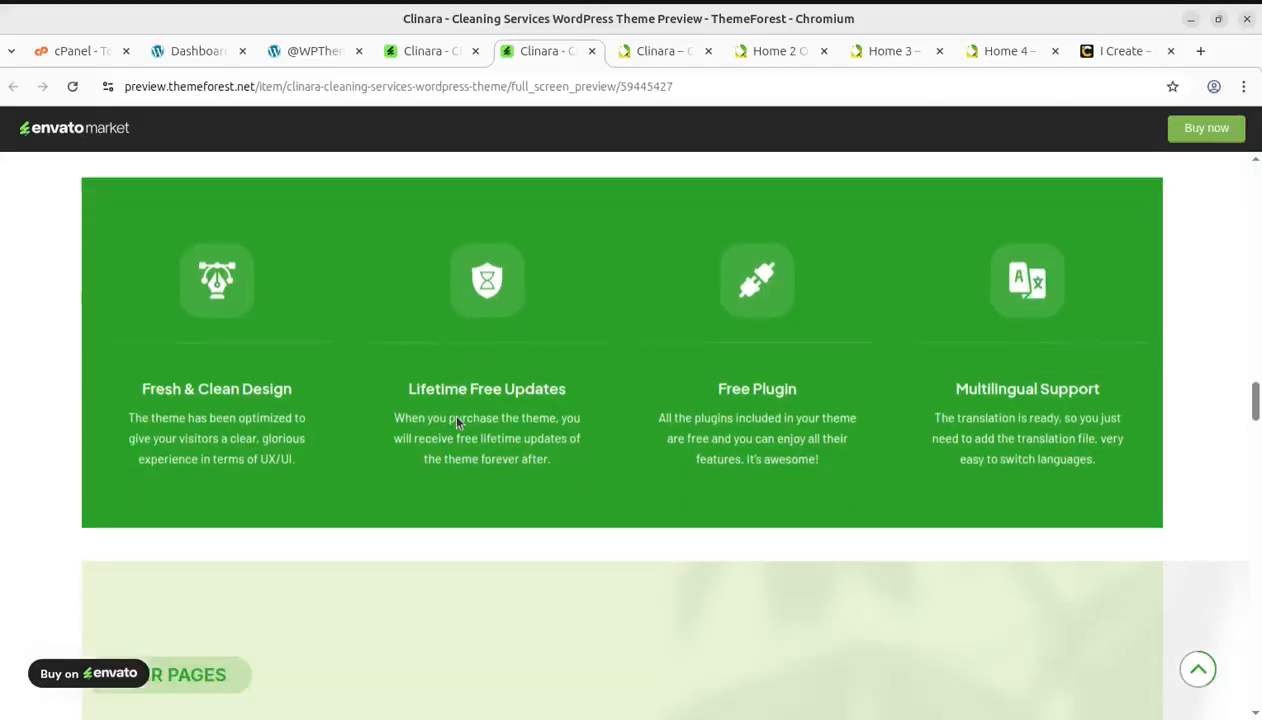
scroll(457, 423, down, 6)
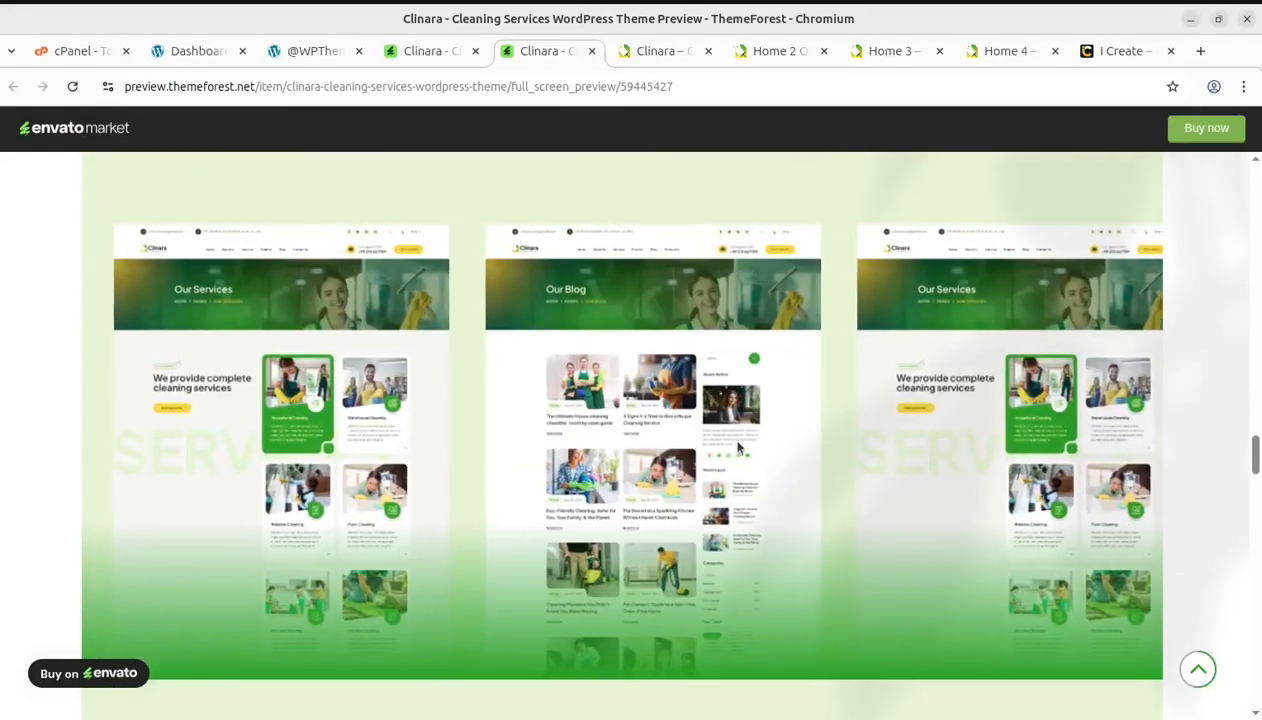
scroll(704, 548, down, 8)
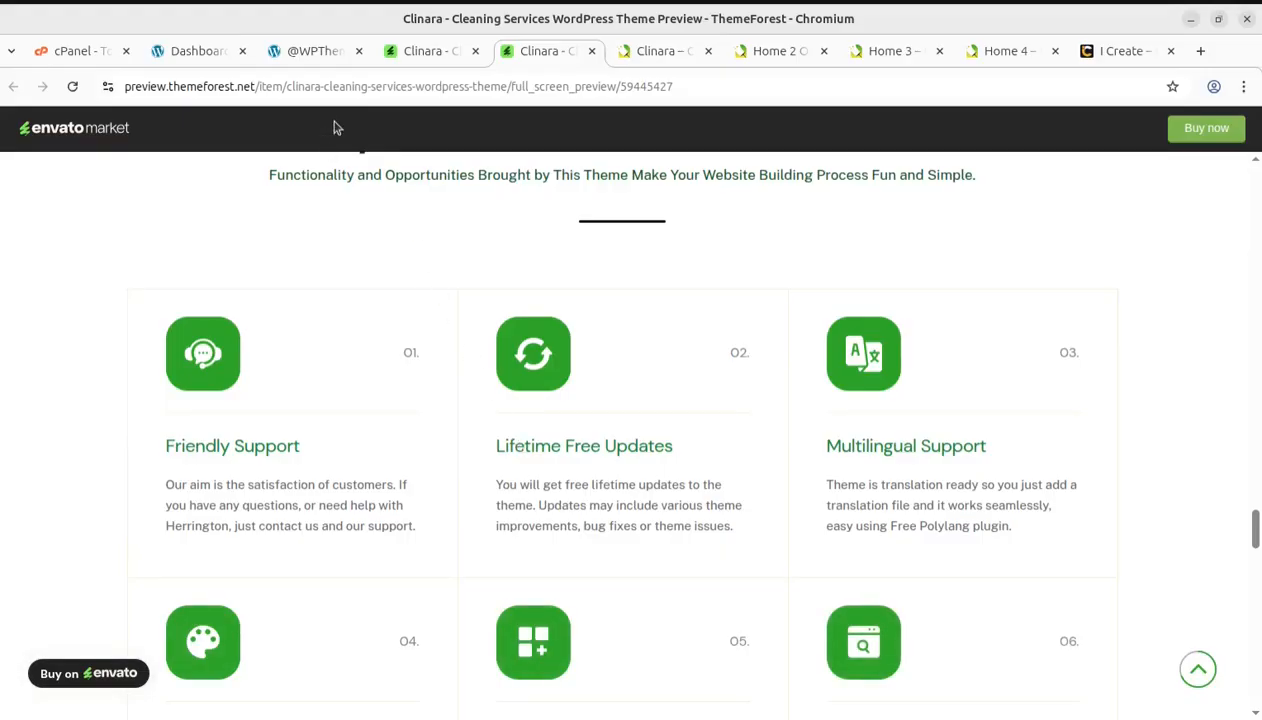
click(313, 51)
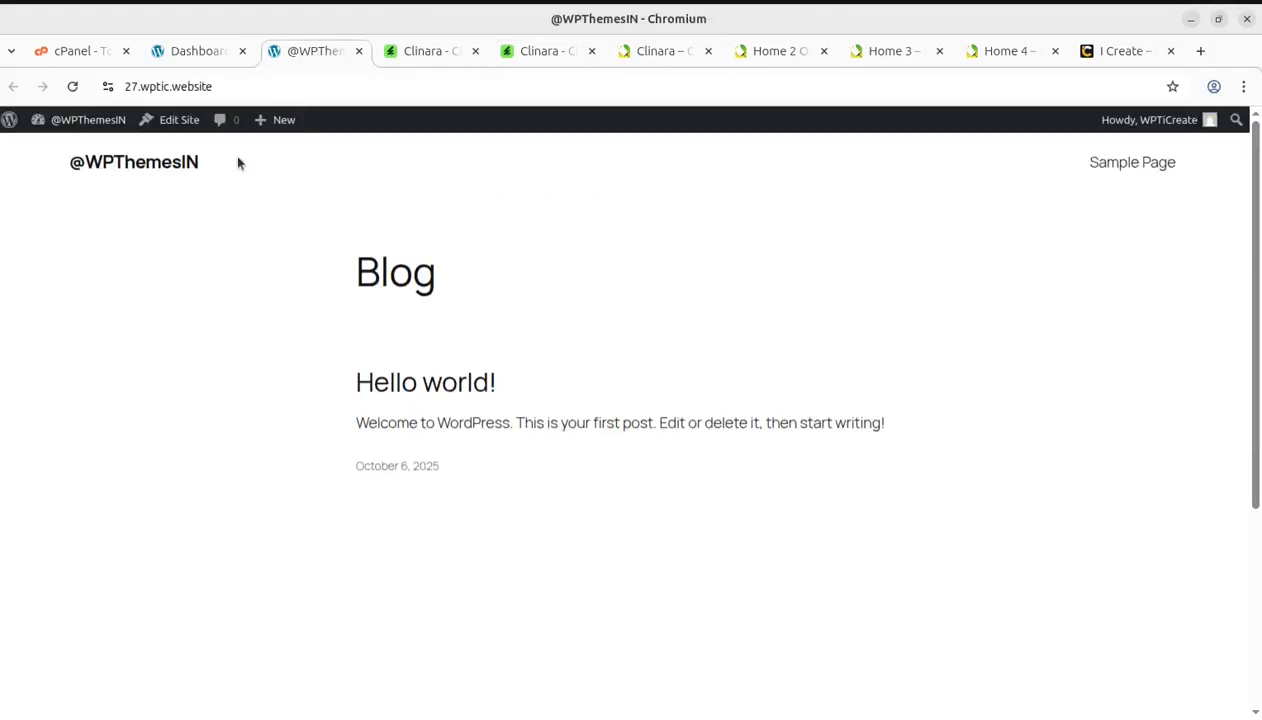
On Clinara's ThemeForest listing, review the Regular License price, quality check, future updates and included support period
click(434, 58)
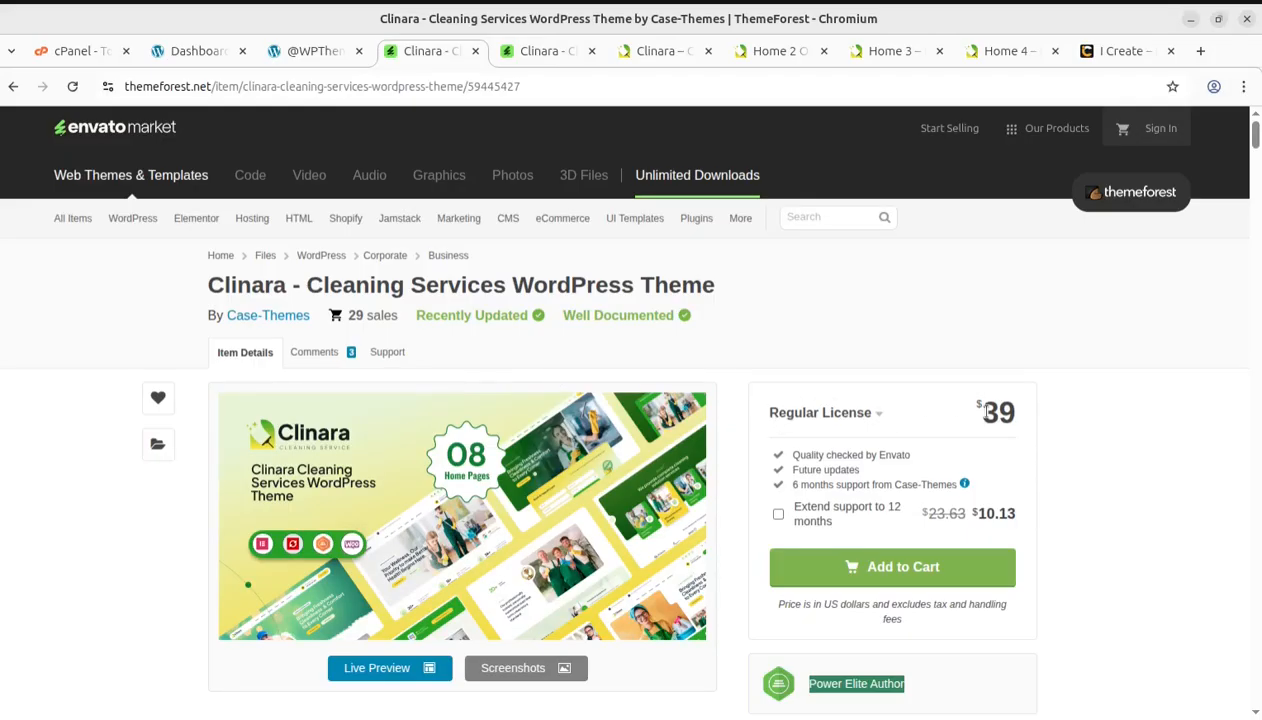
drag(984, 406, 1013, 410)
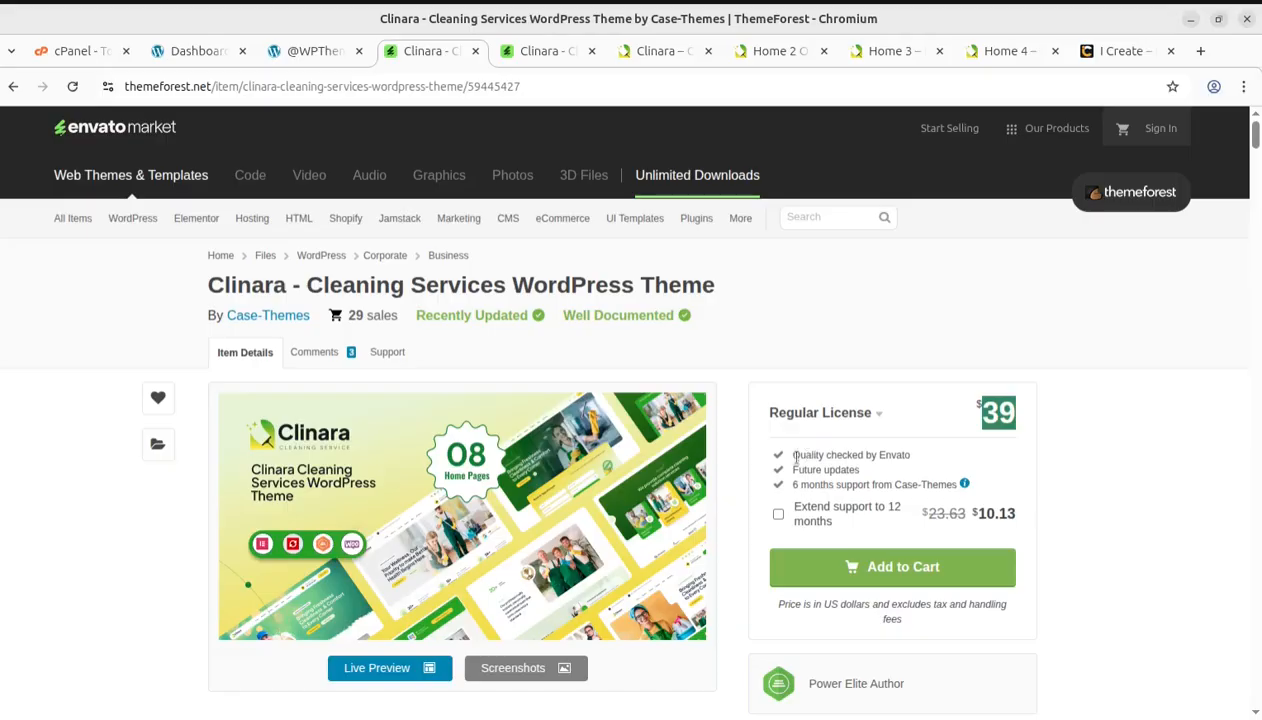
drag(795, 456, 908, 458)
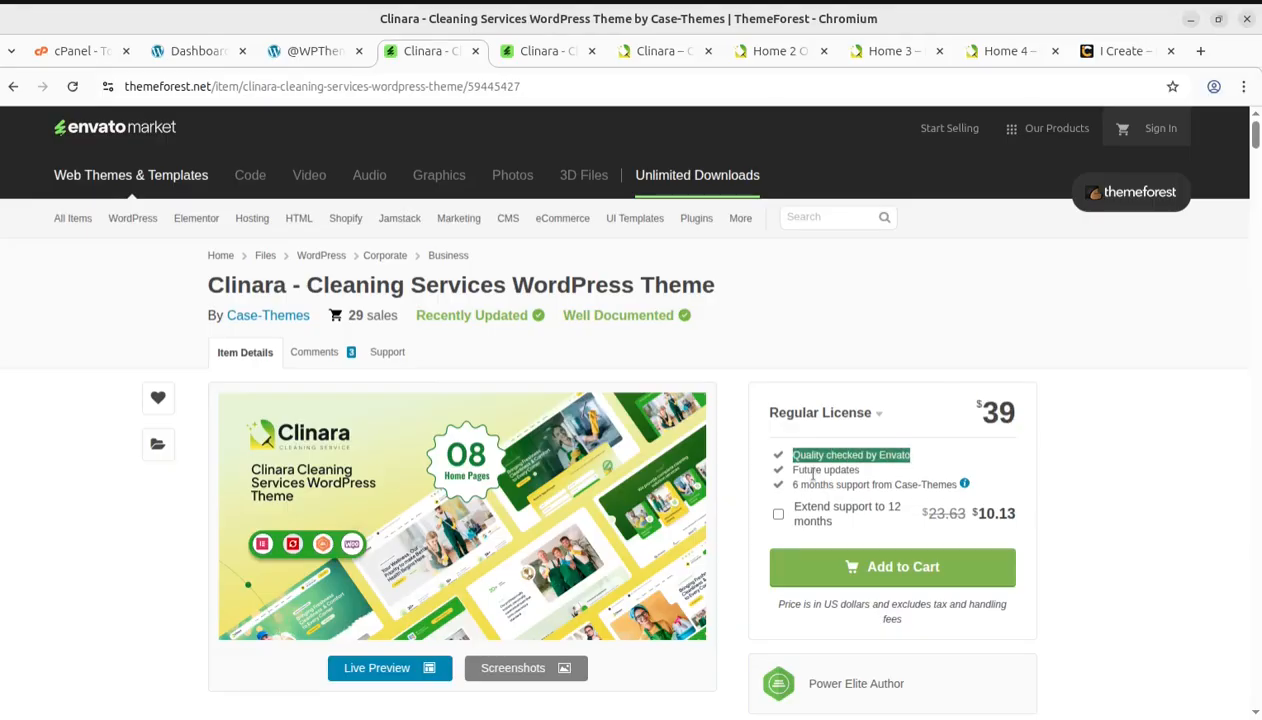
drag(793, 470, 934, 485)
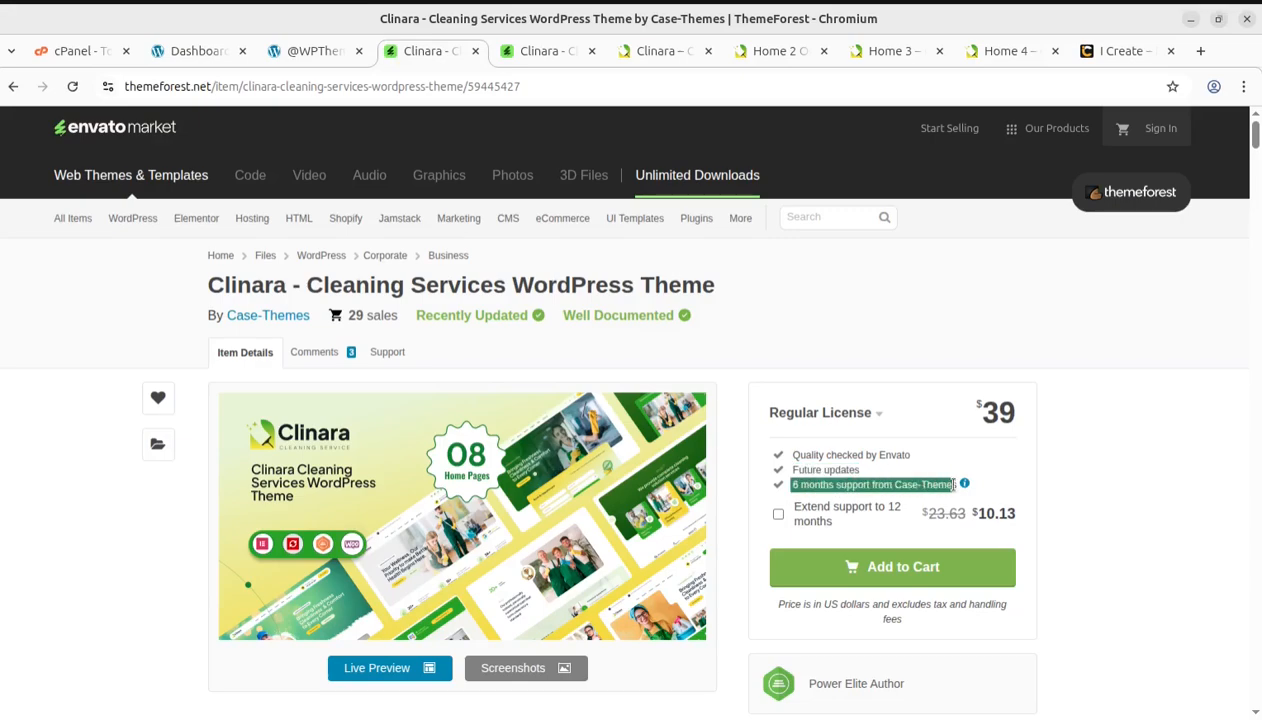
scroll(1090, 525, down, 2)
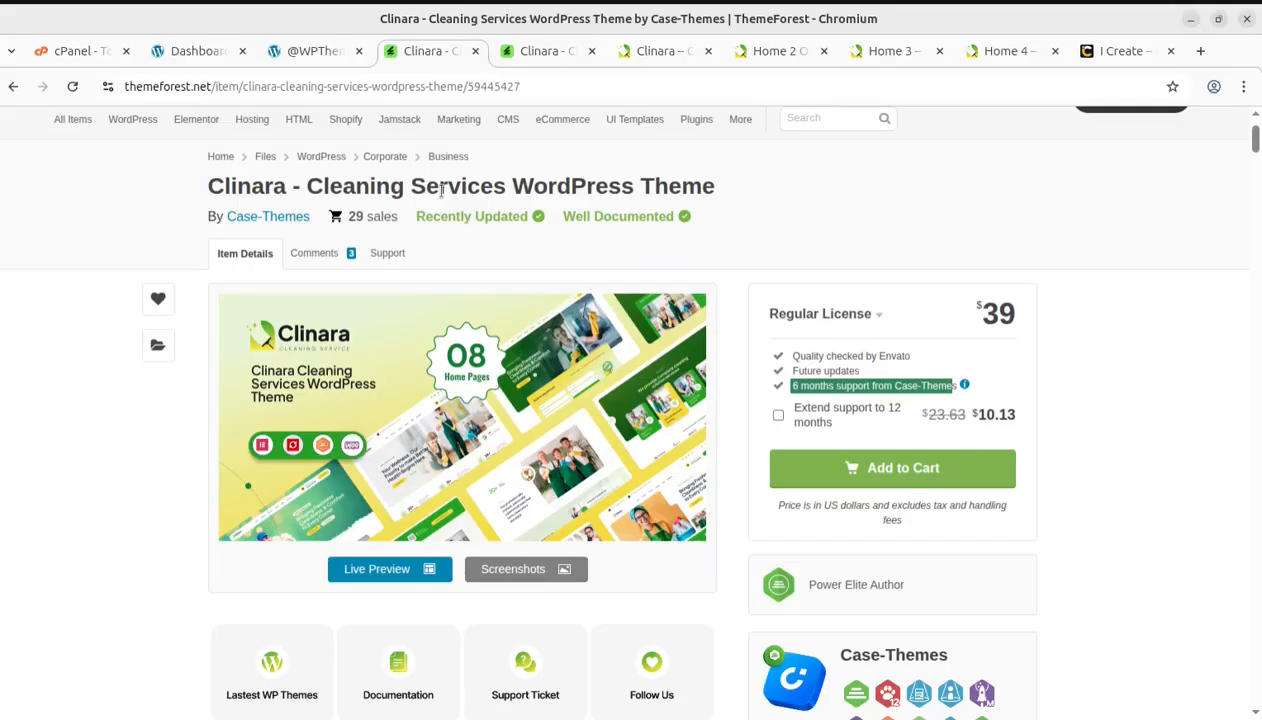
Switch to the Files app and inspect the theme archive in the Theme Install folder of clinara_v1.0.0
click(2, 62)
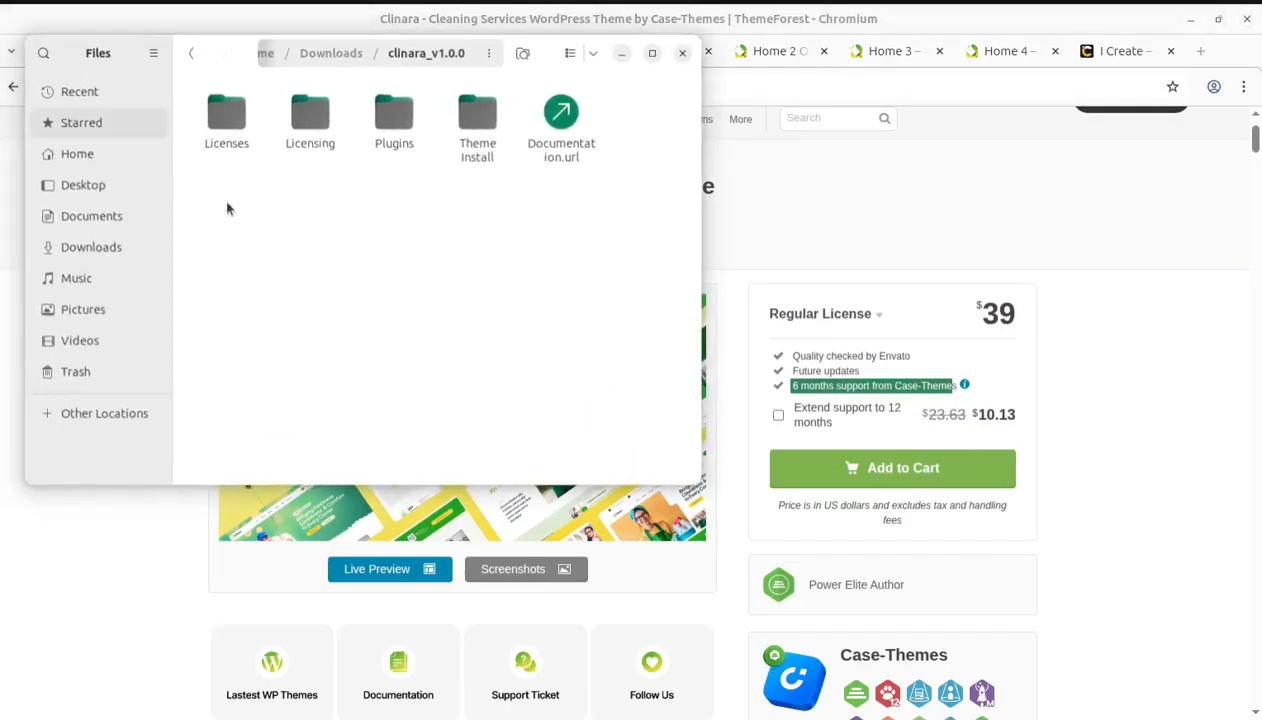
double_click(463, 133)
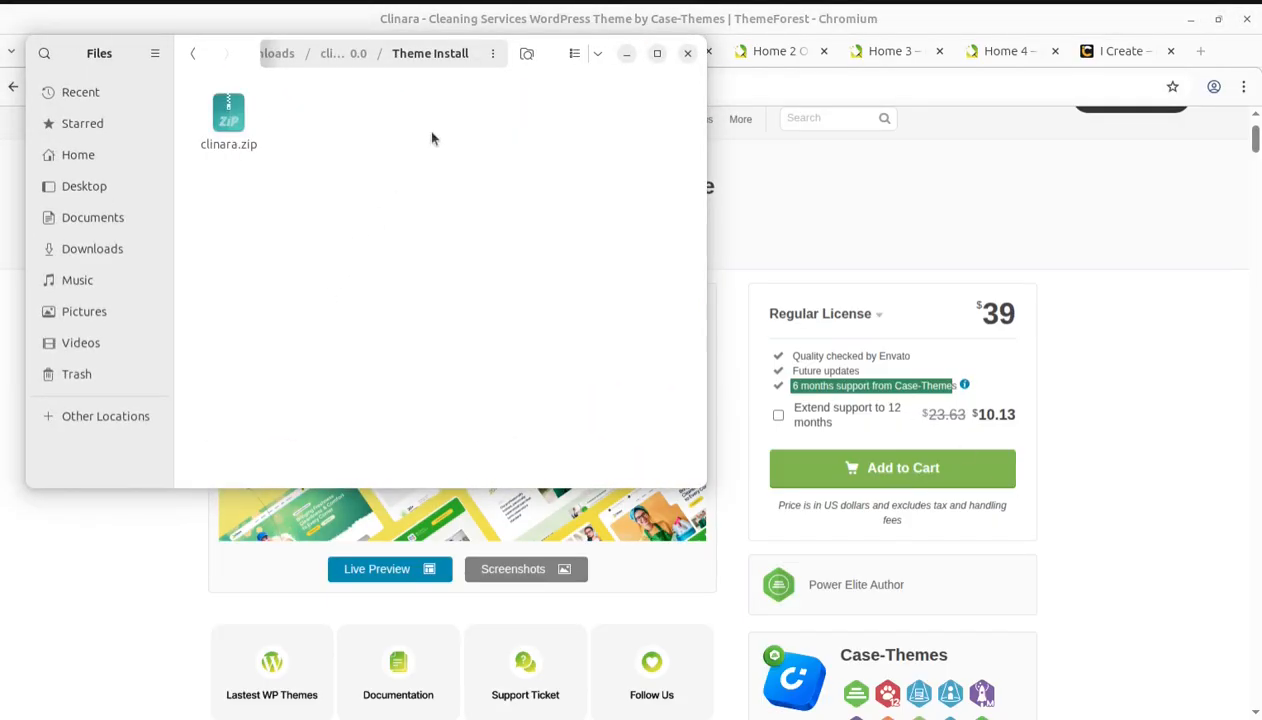
click(225, 140)
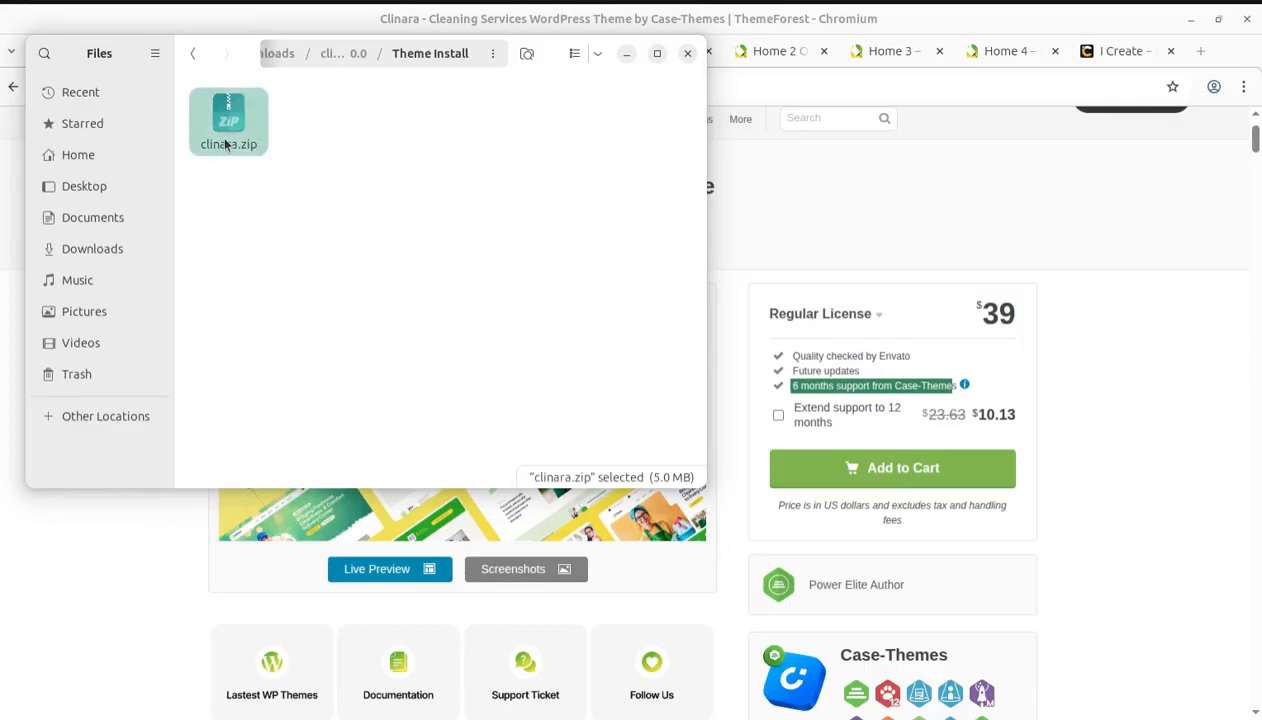
click(328, 60)
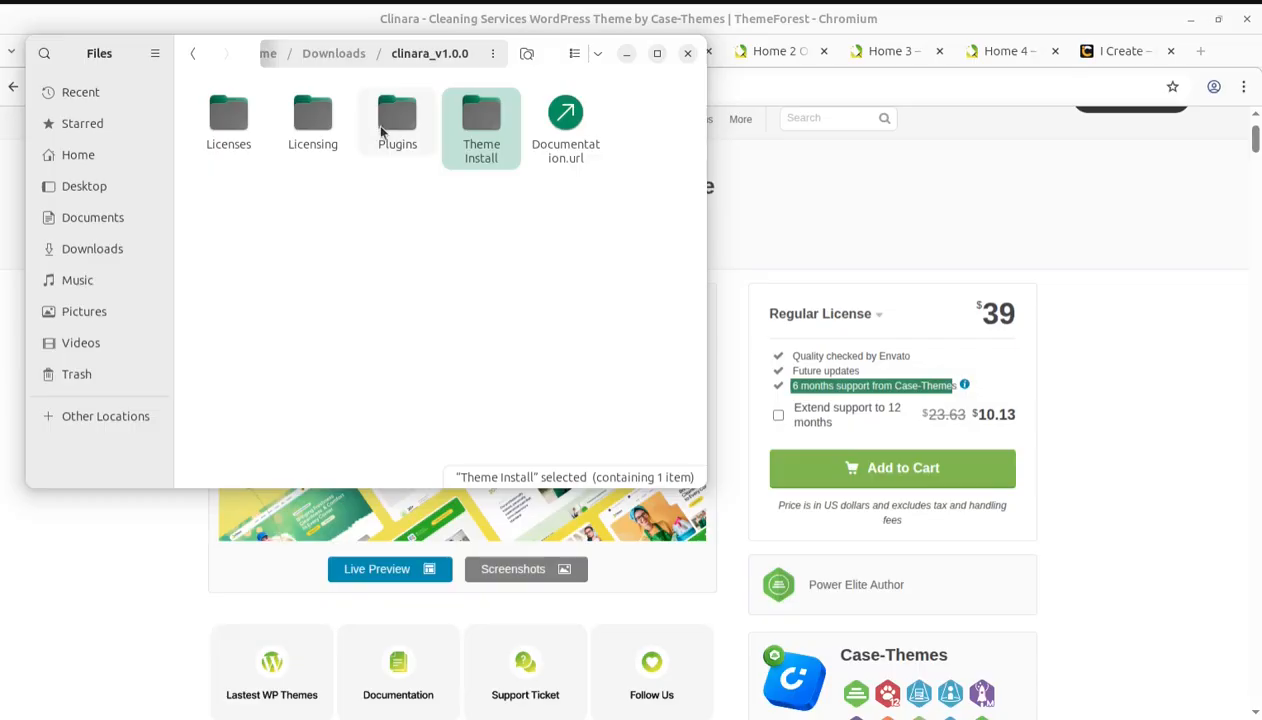
Inspect the plugin archives in the Plugins folder, revisit the Theme Install folder, and minimize the file manager
double_click(398, 126)
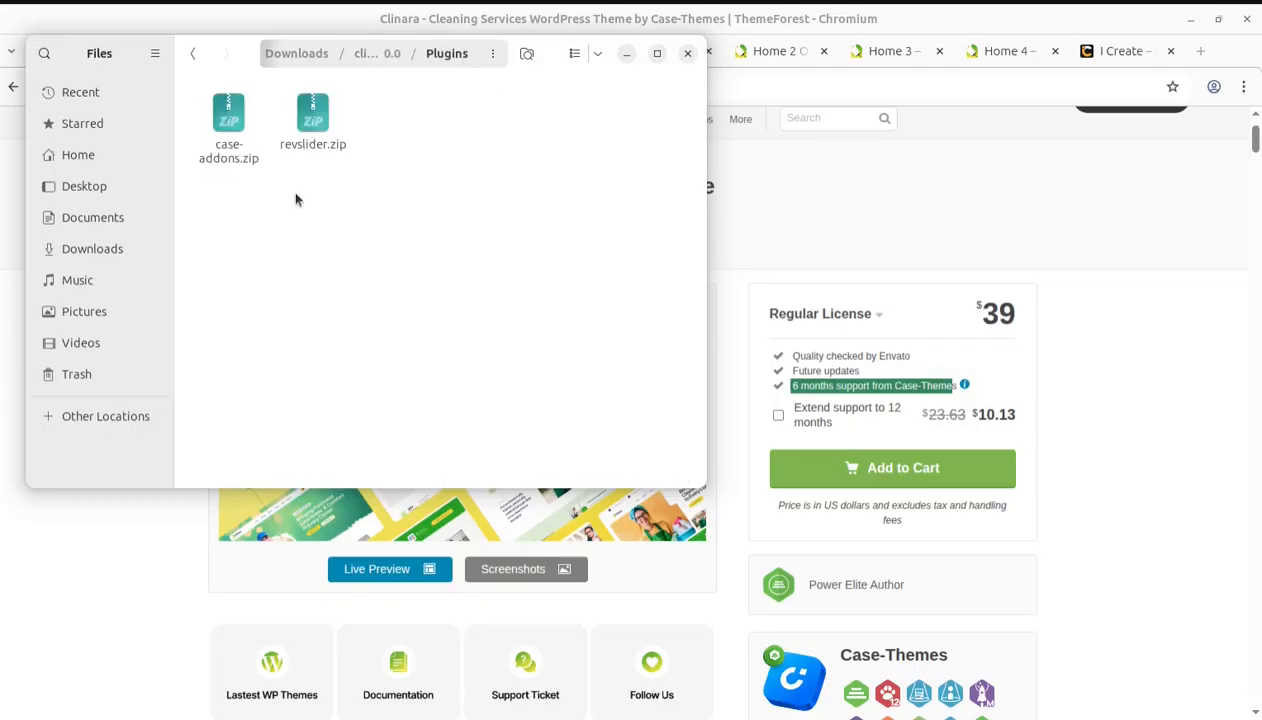
click(232, 160)
click(305, 144)
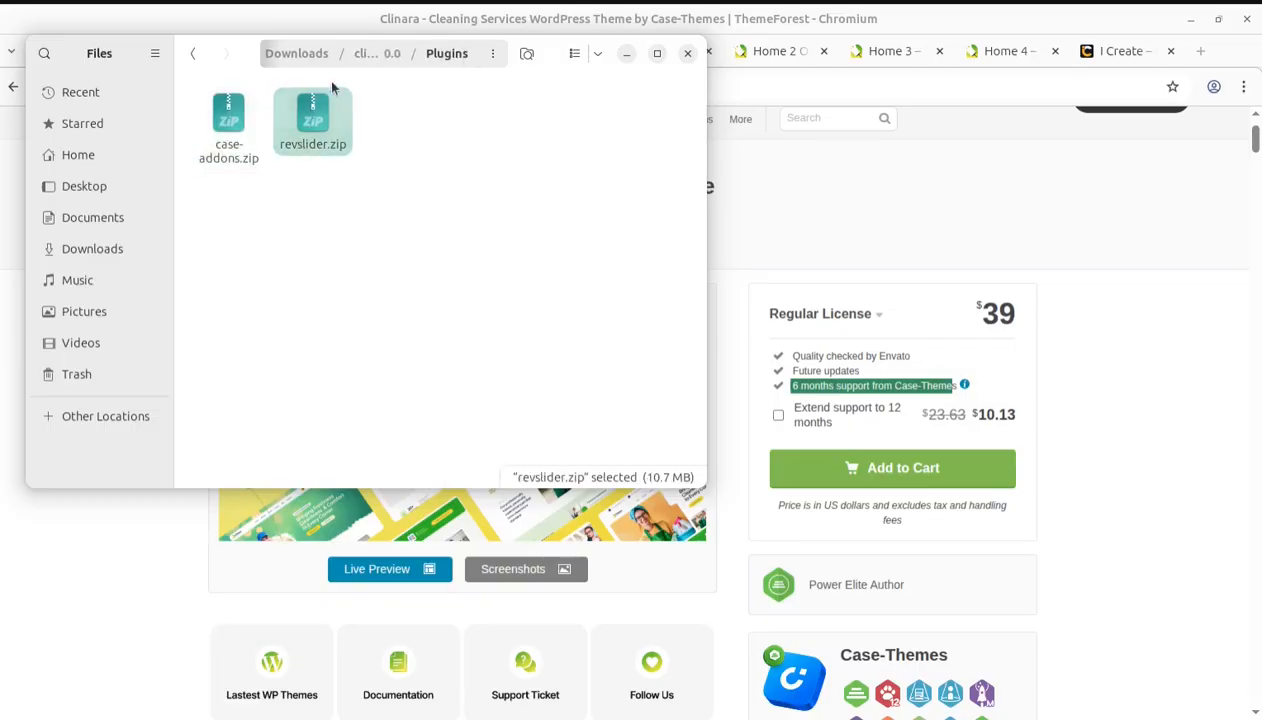
click(372, 55)
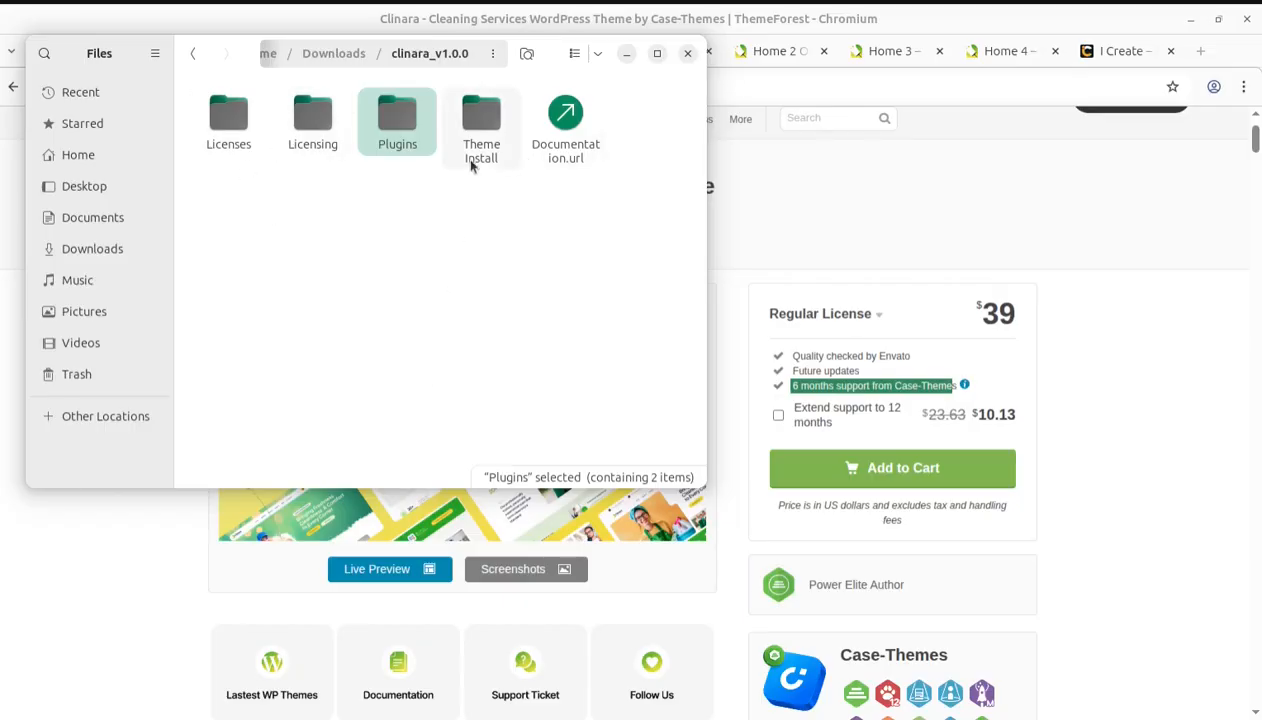
double_click(481, 120)
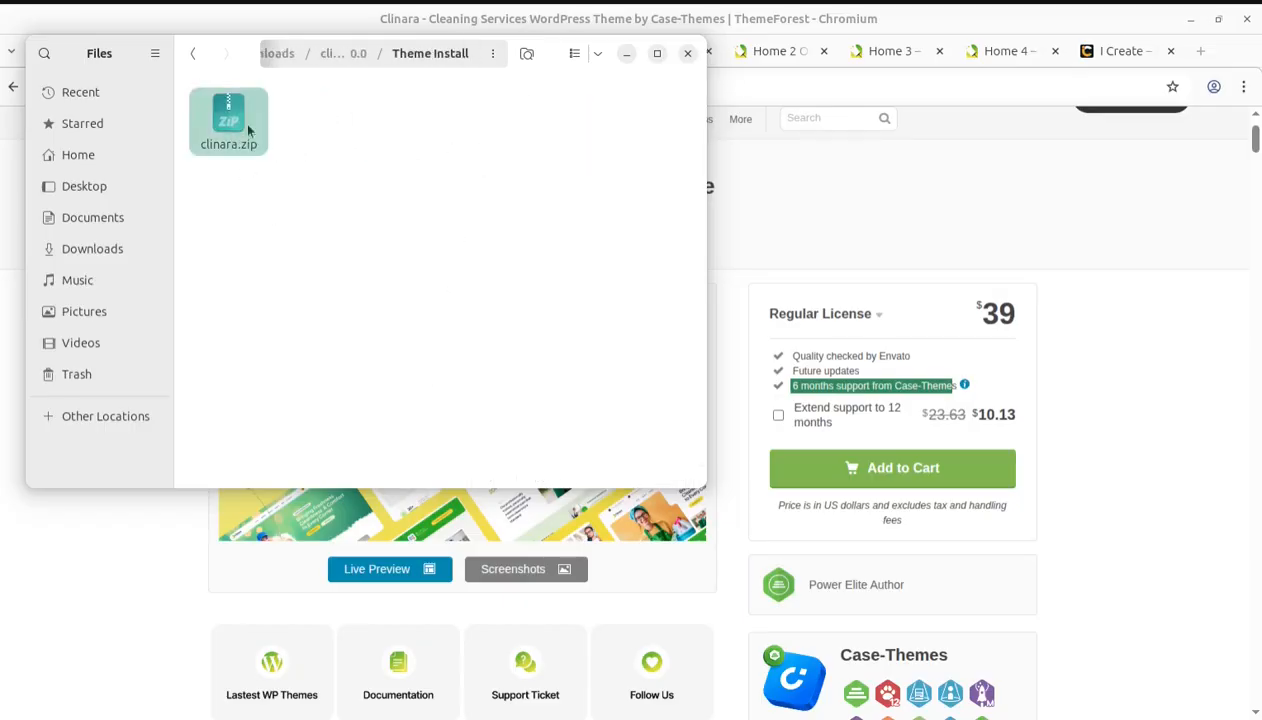
click(625, 54)
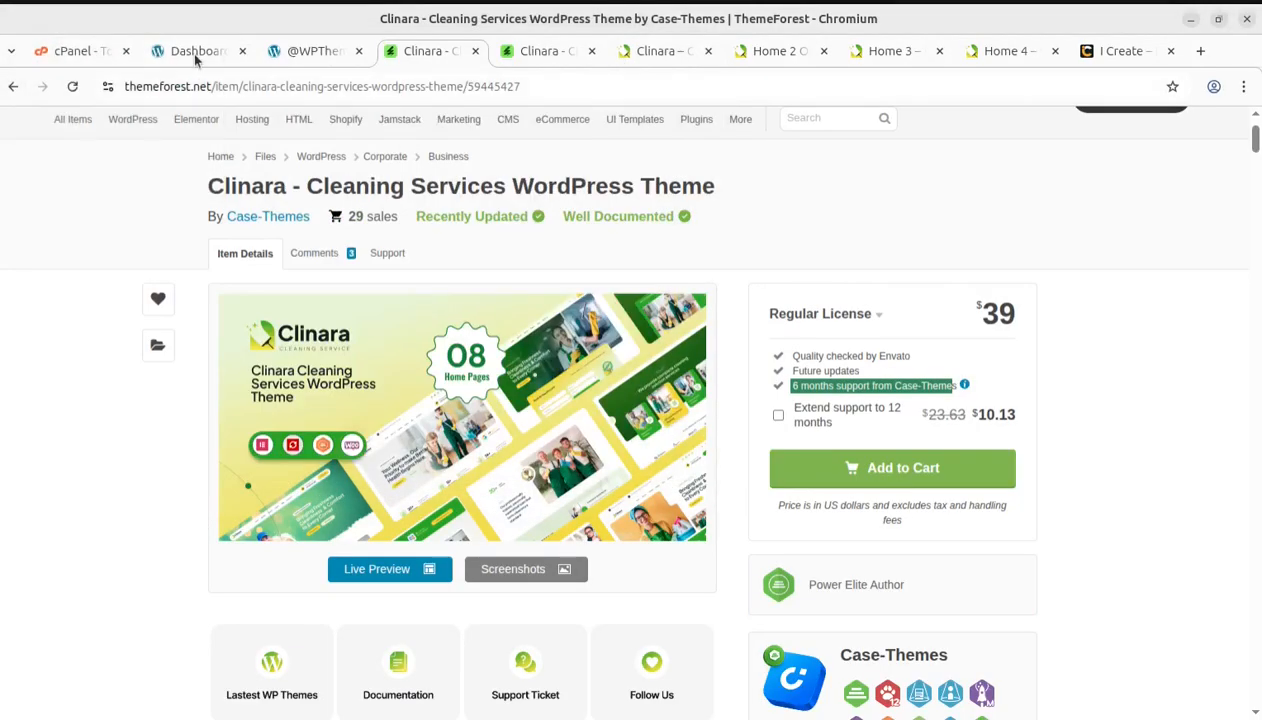
In the test site's WordPress admin, go to Add Themes and open the form for uploading a theme archive
click(195, 52)
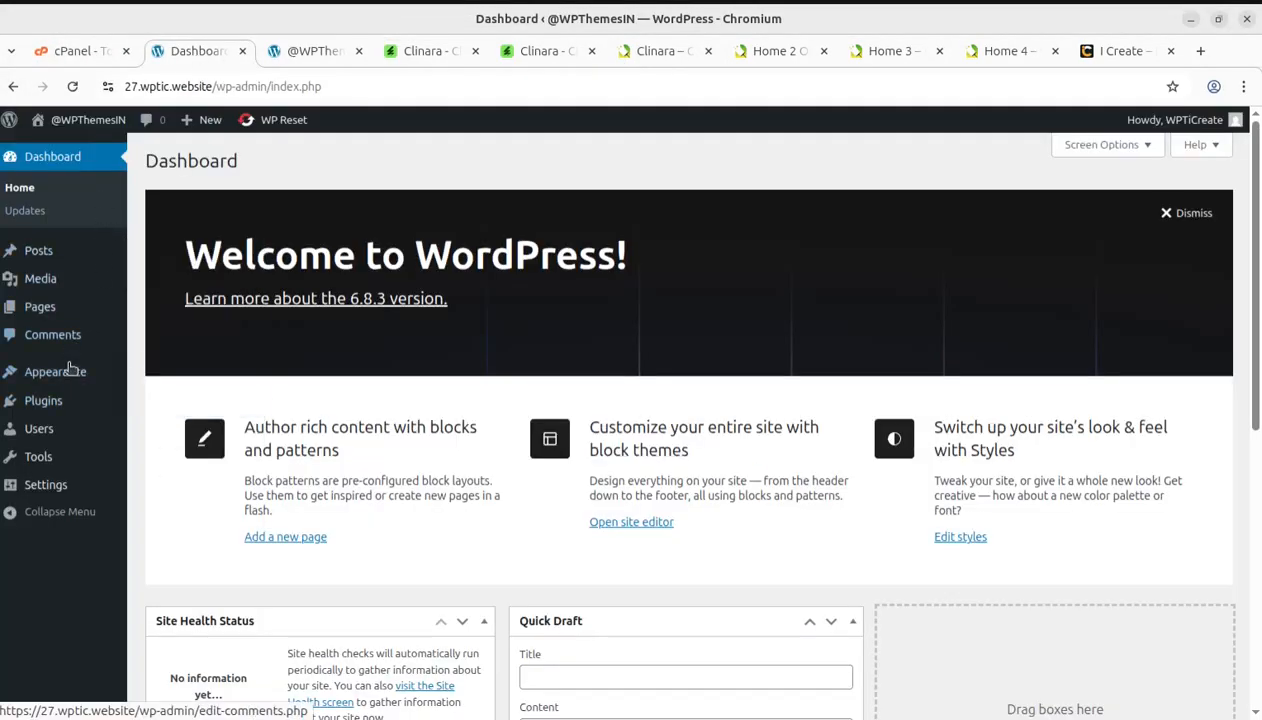
mouse_move(72, 370)
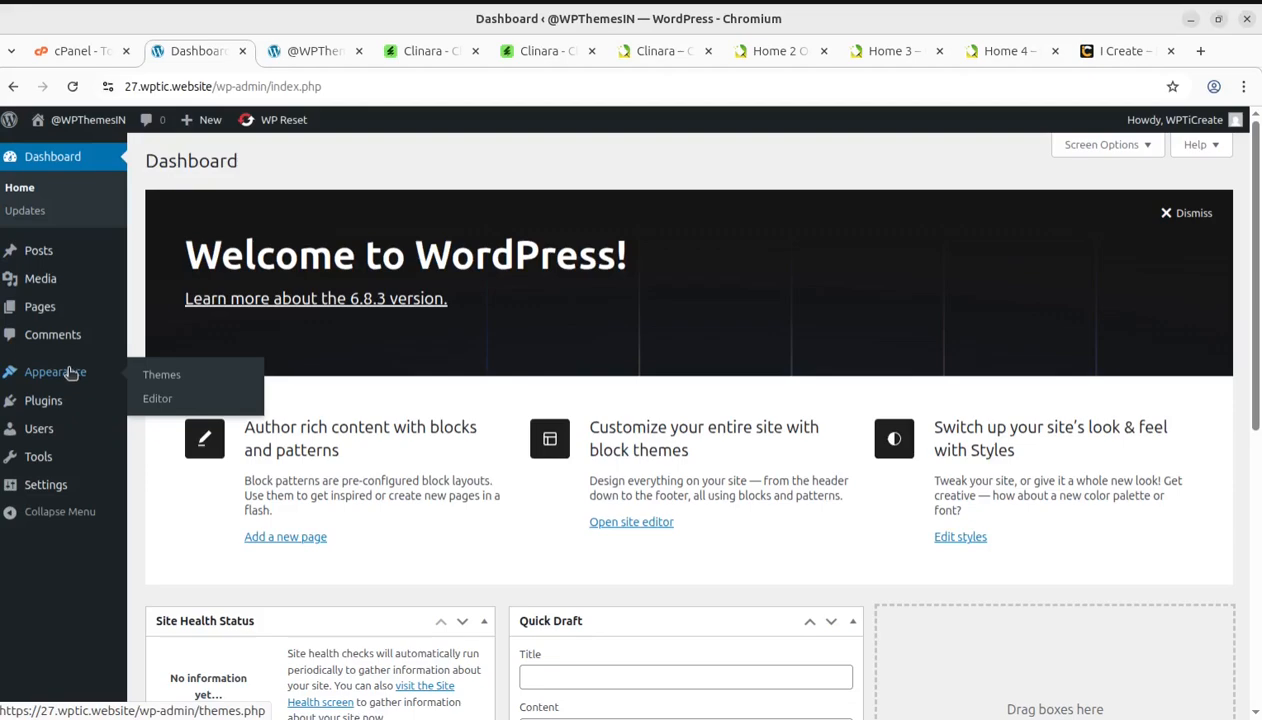
click(164, 378)
click(305, 163)
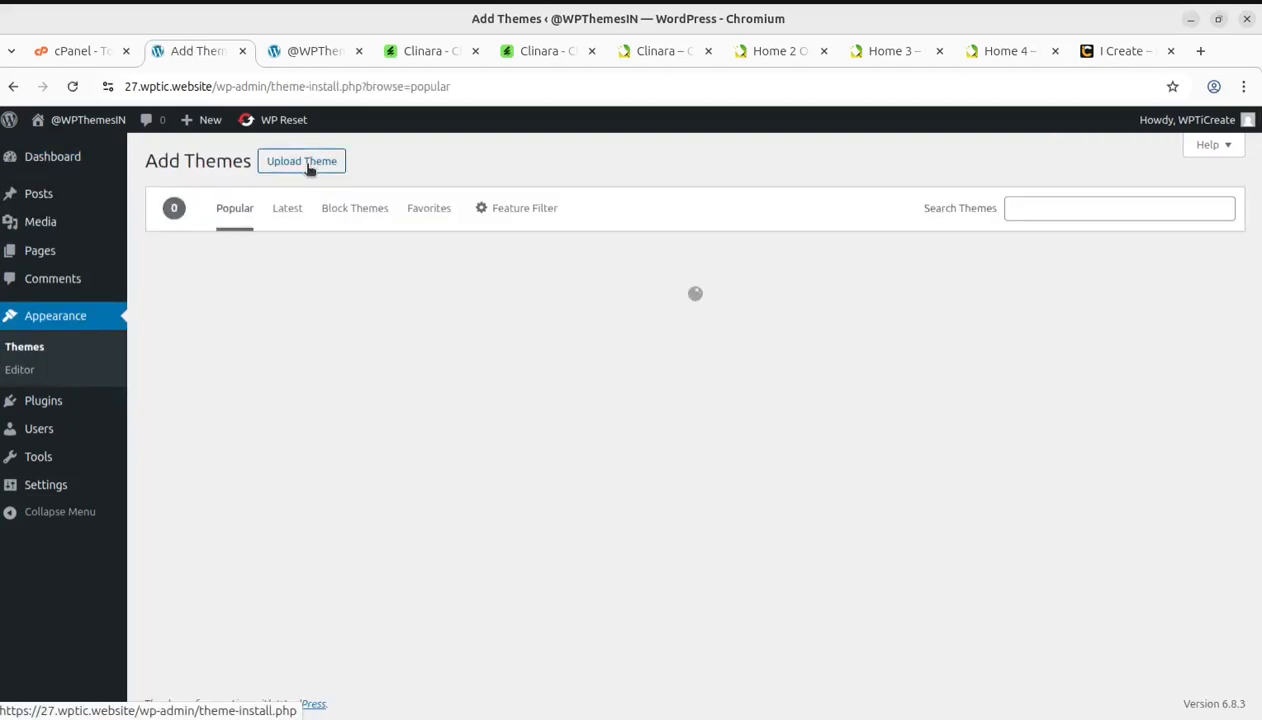
click(278, 169)
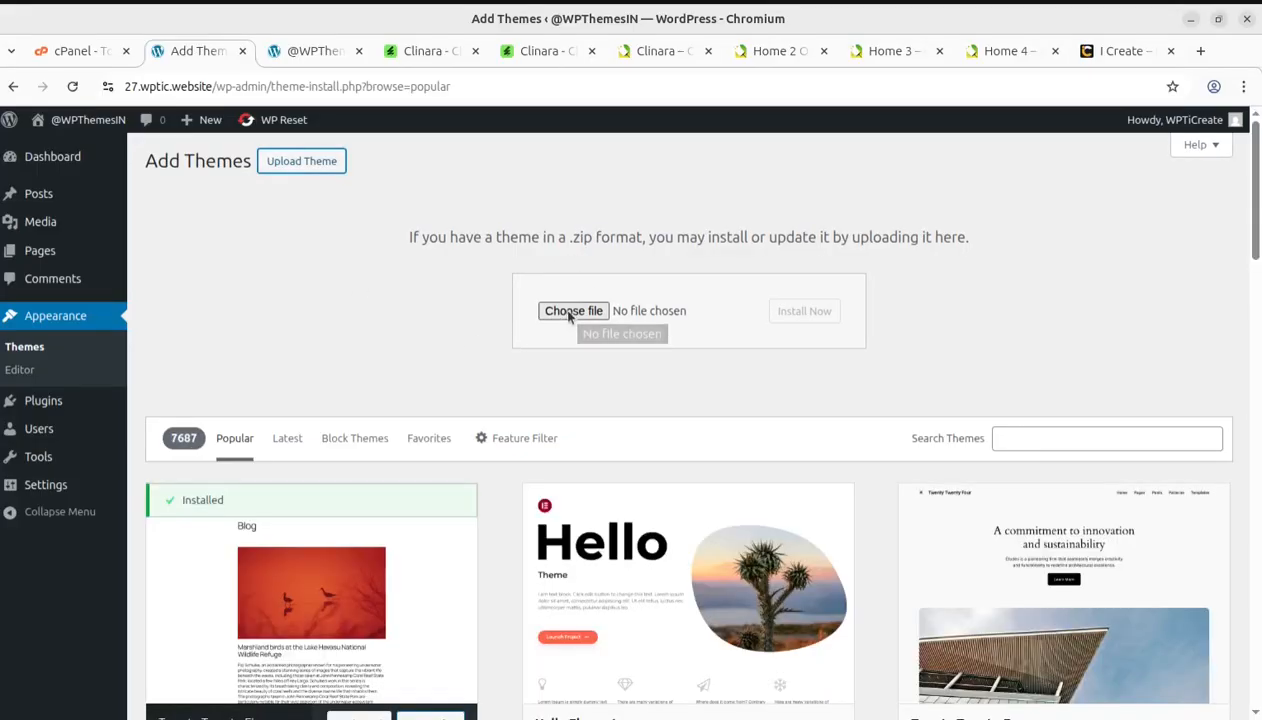
Upload clinara.zip from the Theme Install folder of clinara_v1.0.0 and install it as a theme
click(572, 312)
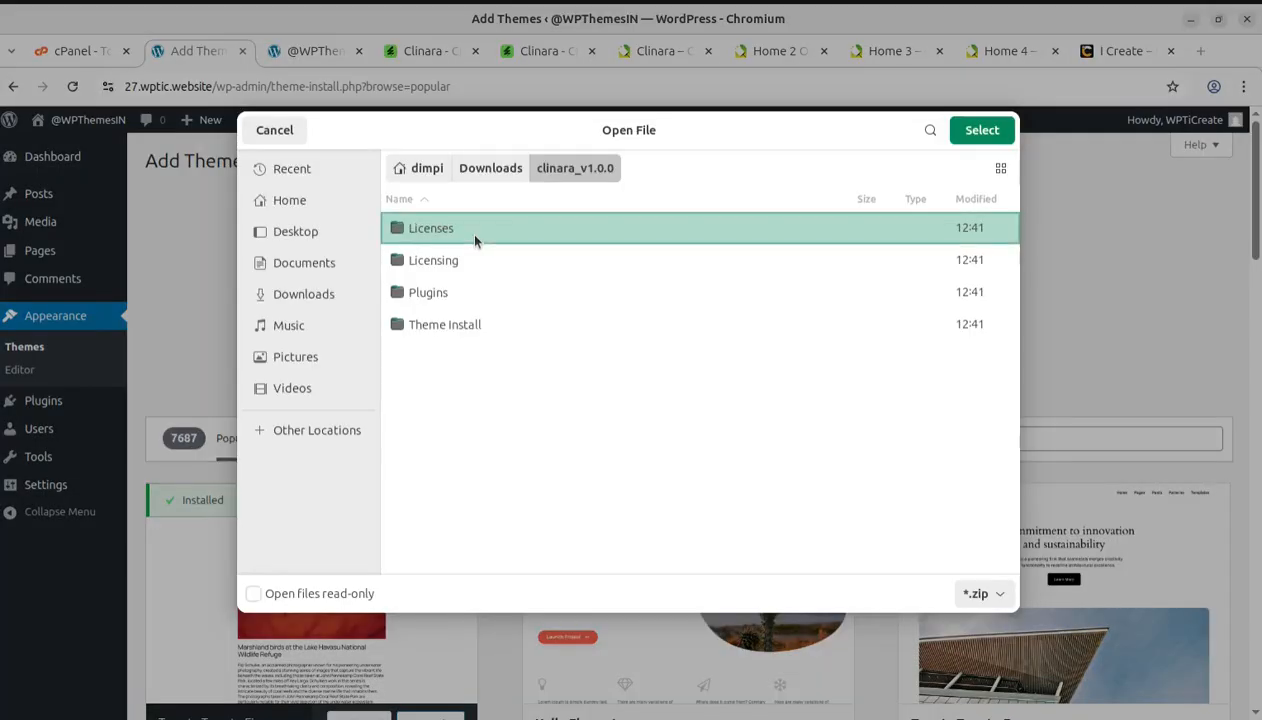
double_click(421, 324)
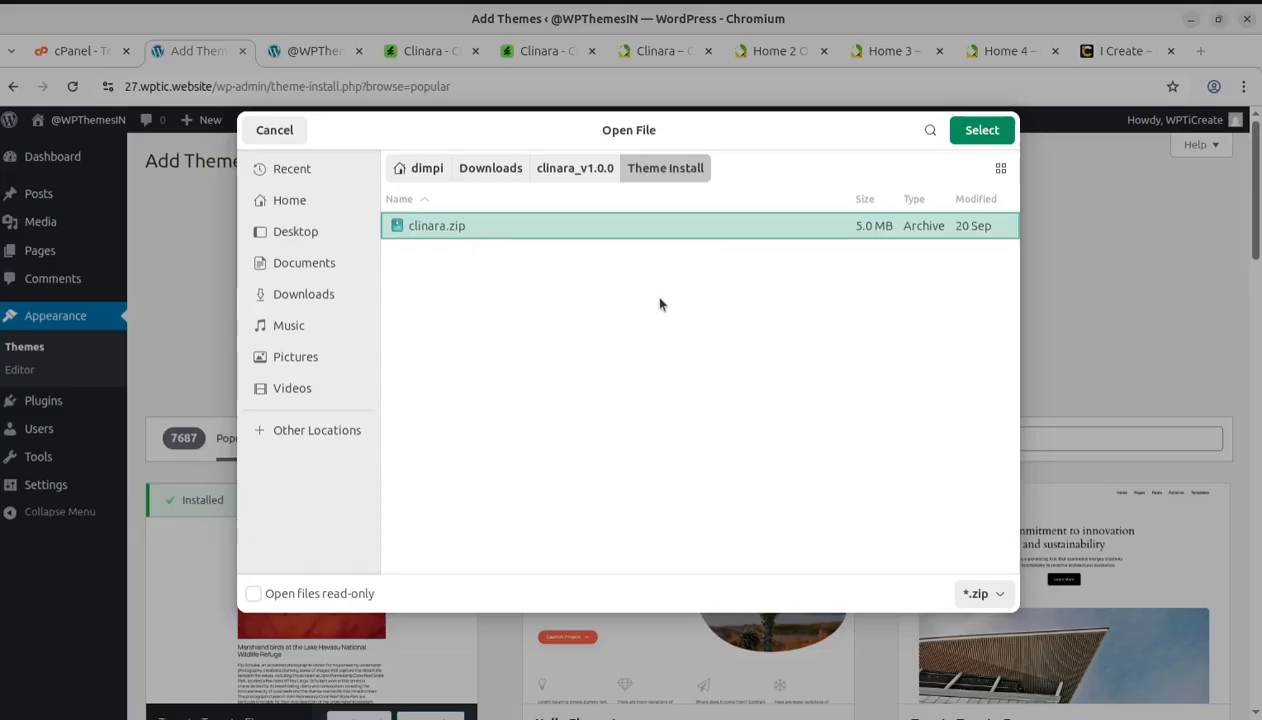
click(982, 131)
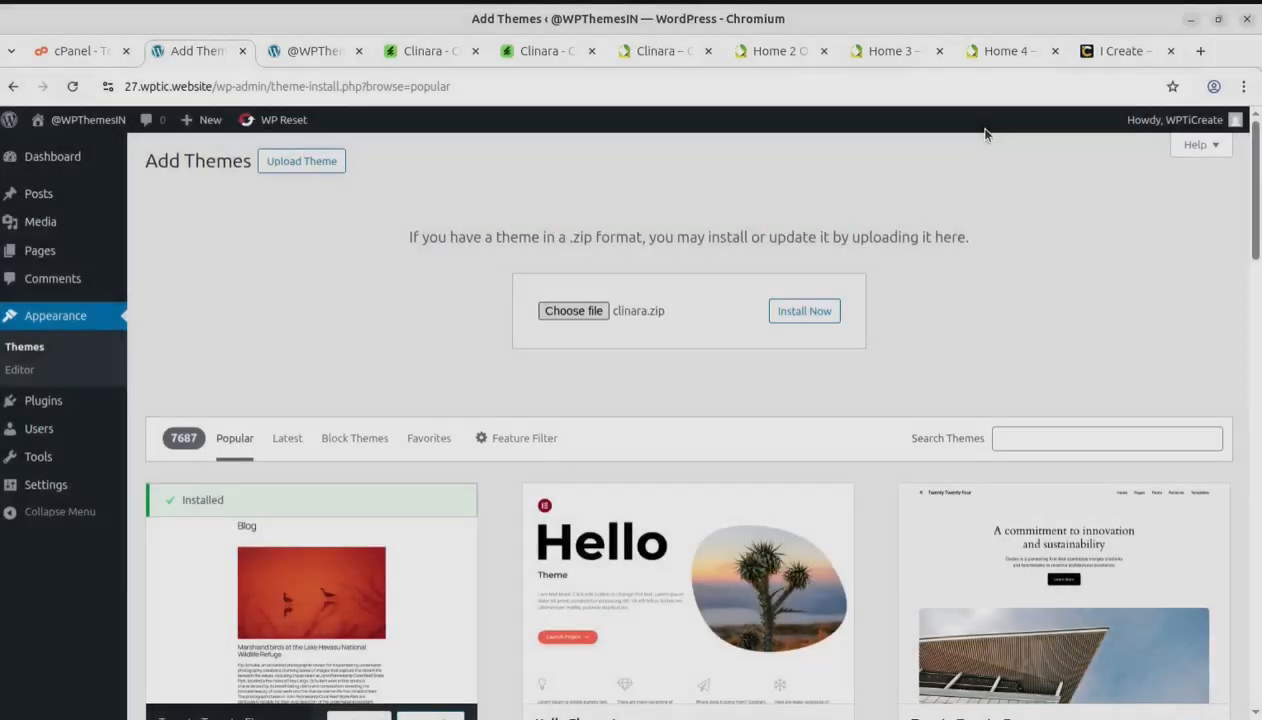
click(805, 311)
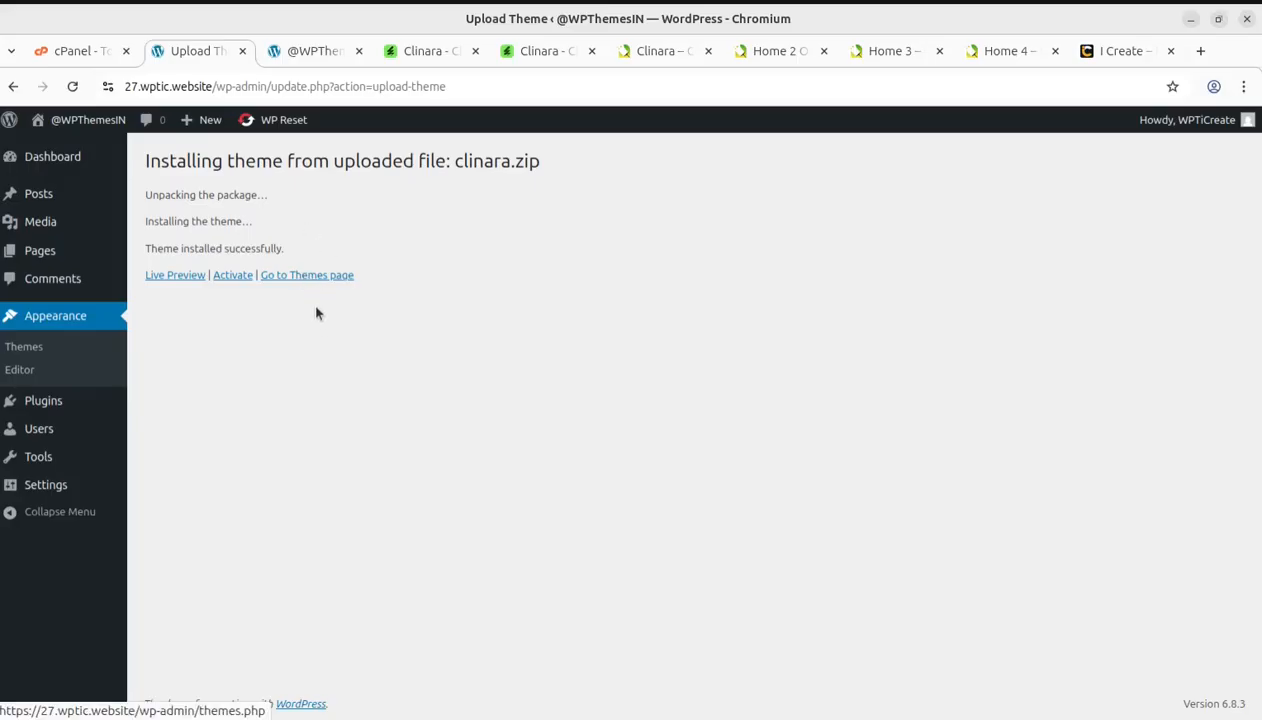
Go to the installed themes and open Clinara's theme details to check its name and version
click(308, 278)
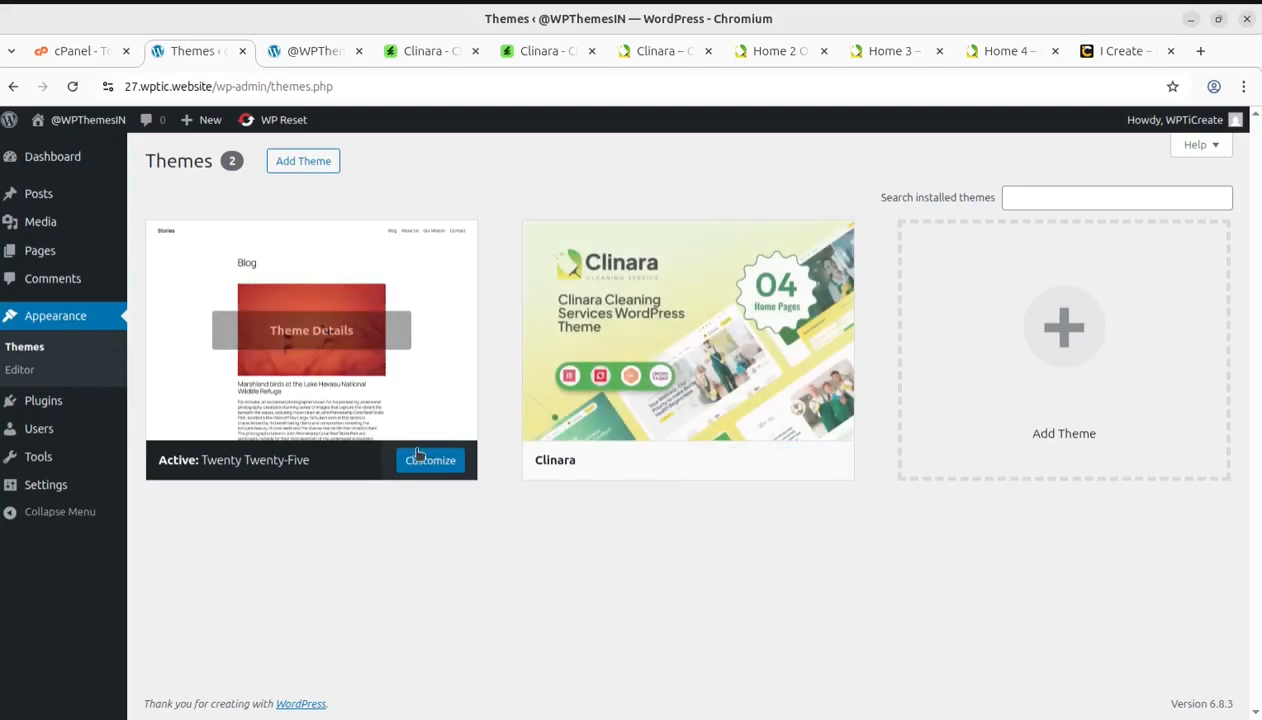
click(632, 337)
drag(751, 256, 972, 253)
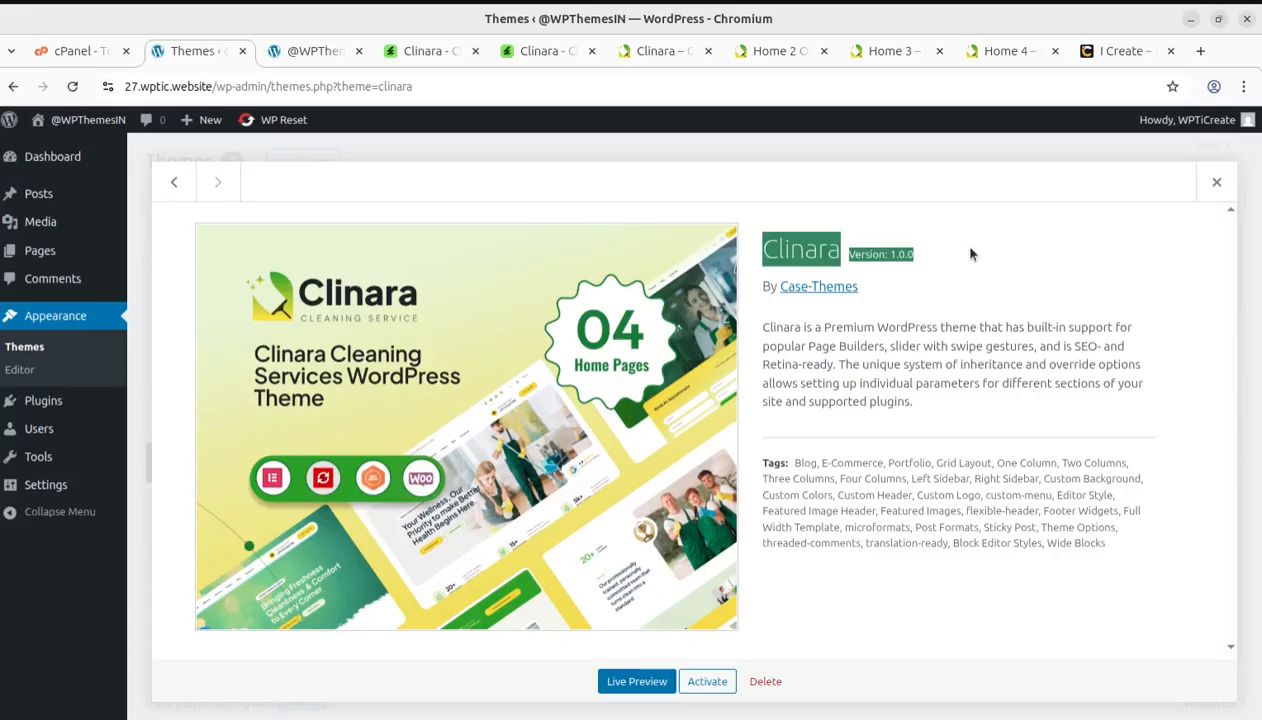
Check Clinara's last update date on its ThemeForest listing, and return to the theme details in WordPress
click(425, 50)
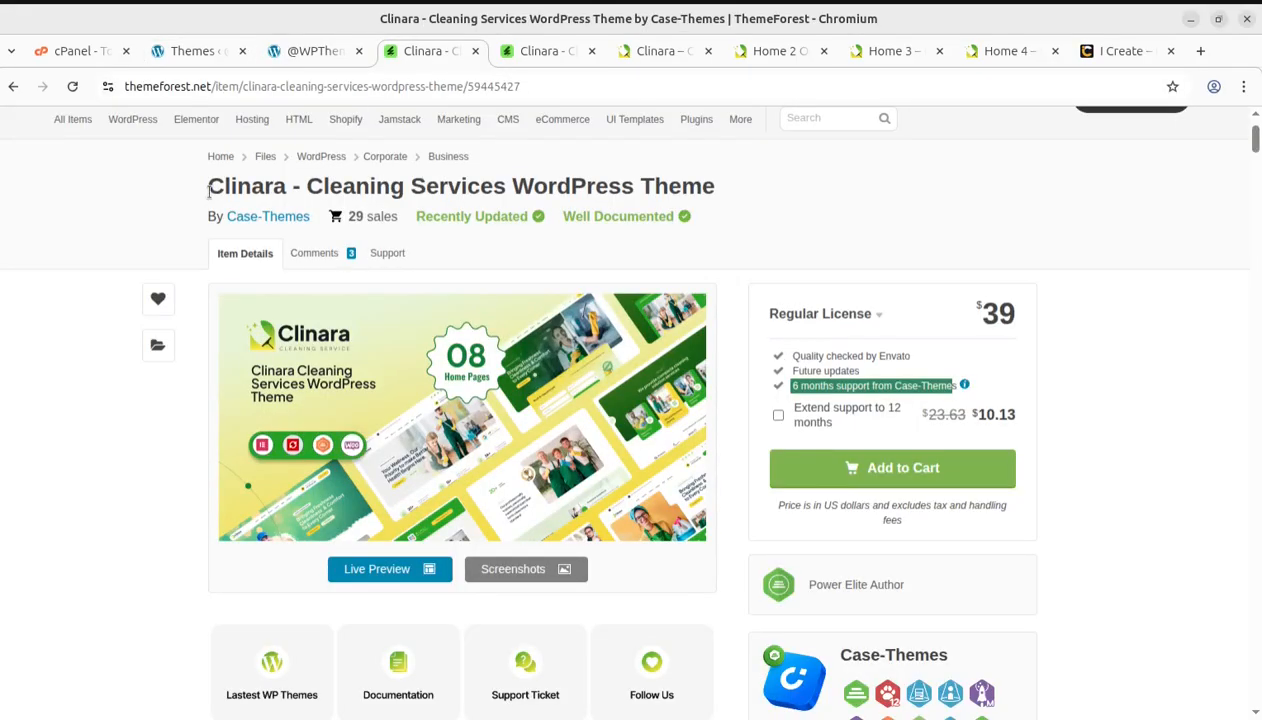
scroll(602, 292, down, 4)
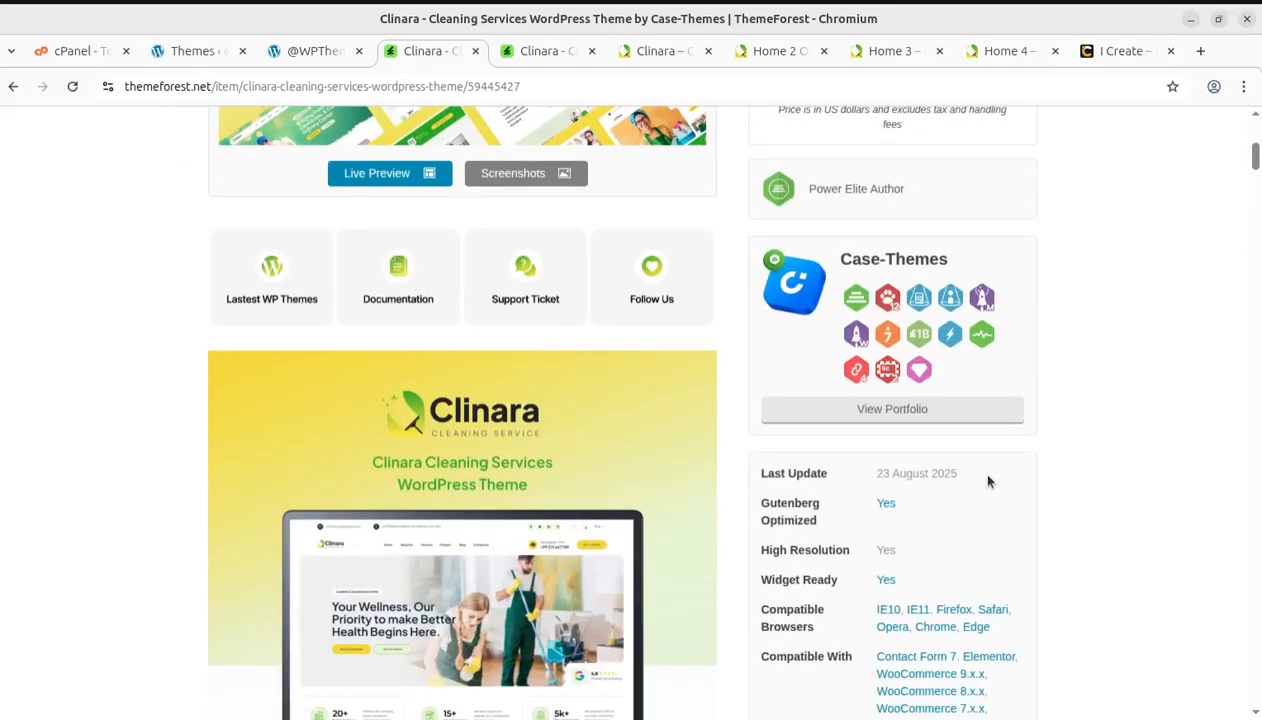
drag(972, 470, 869, 478)
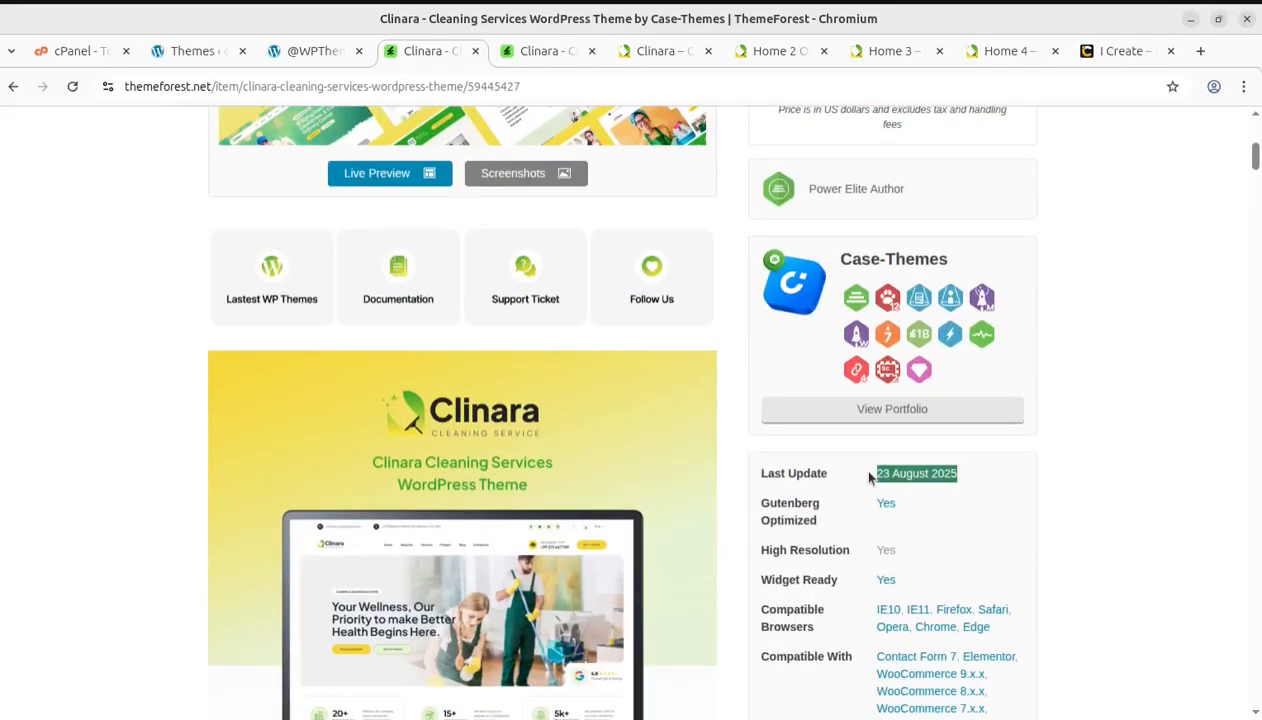
scroll(1150, 551, up, 5)
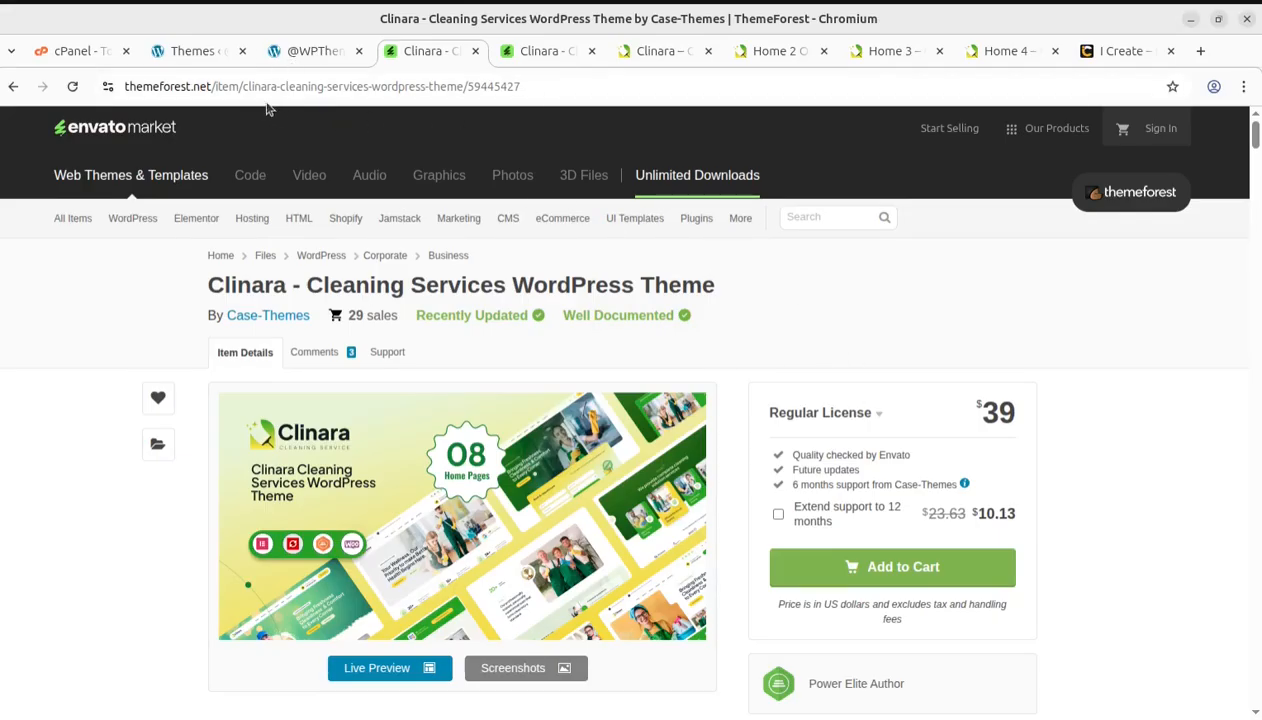
click(196, 51)
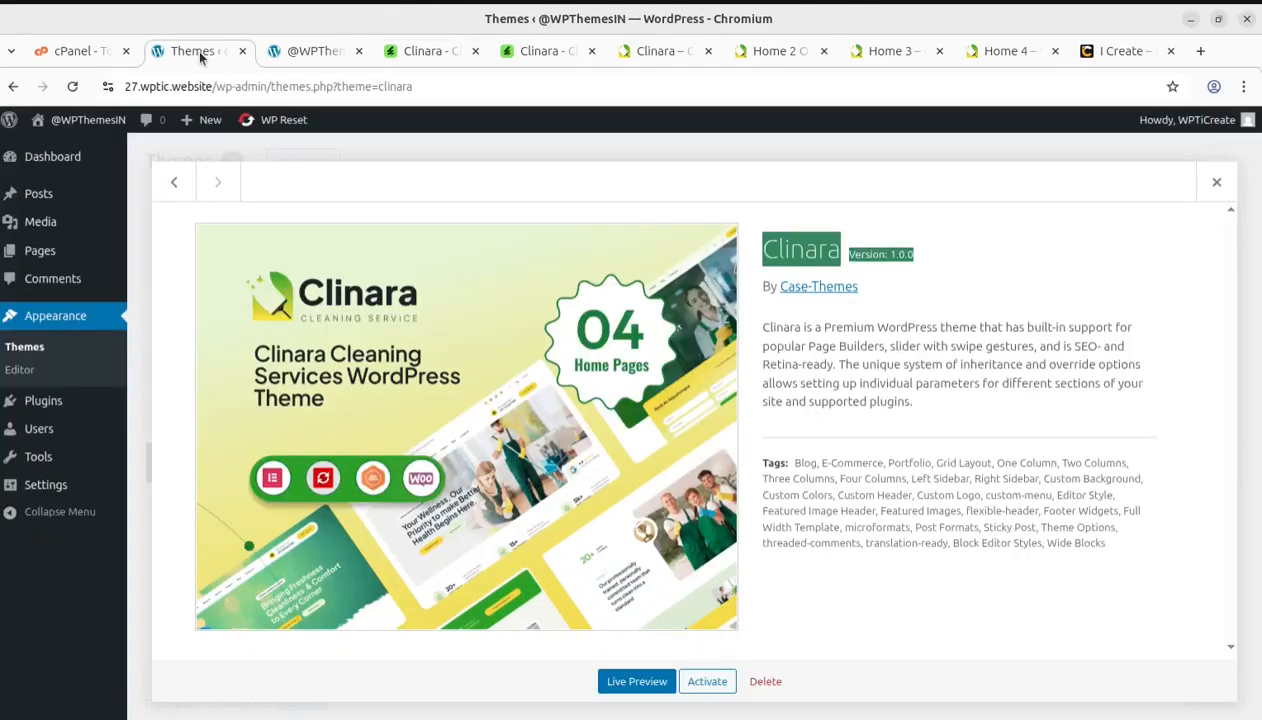
Activate the Clinara theme and advance its setup wizard to the plugin installation stage
click(708, 680)
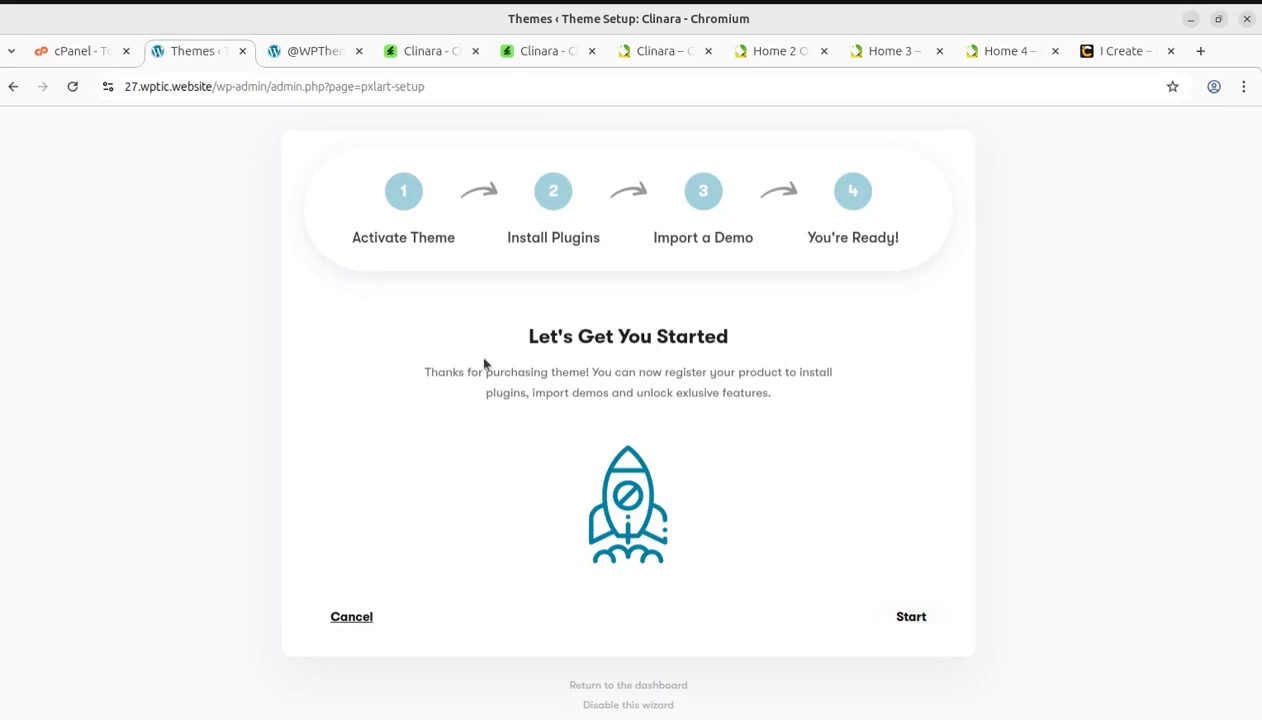
click(910, 618)
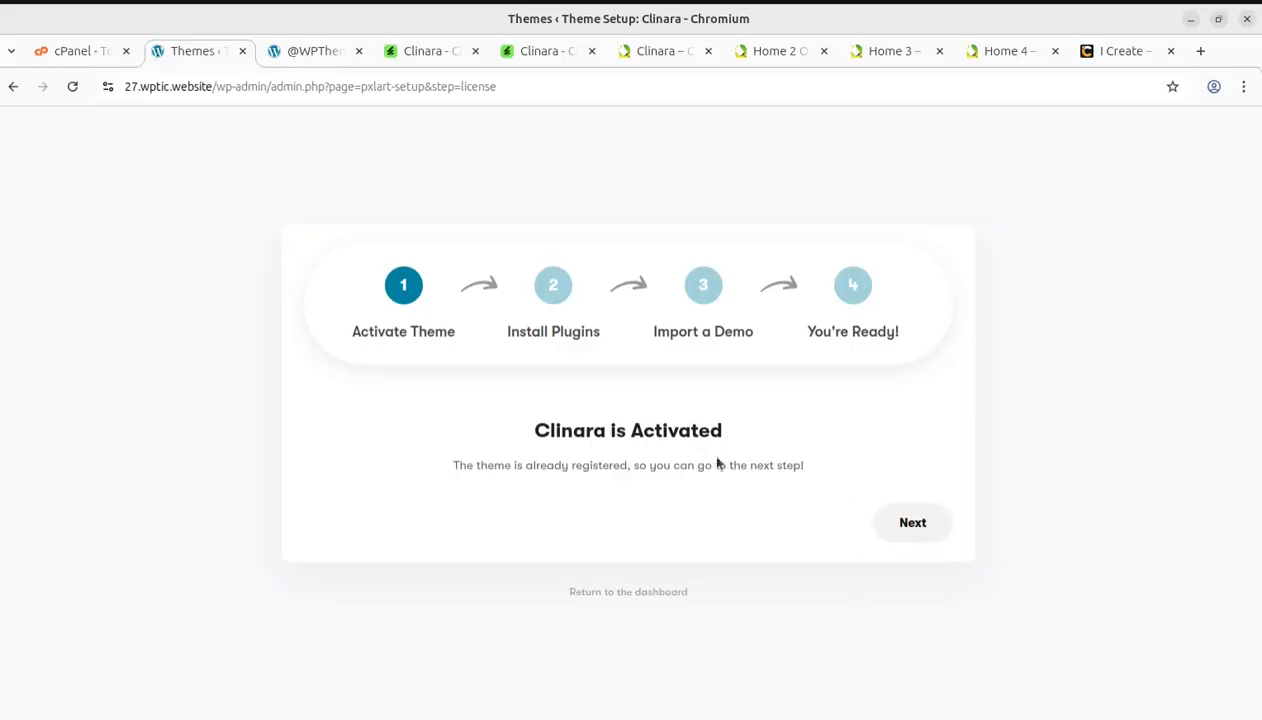
click(914, 530)
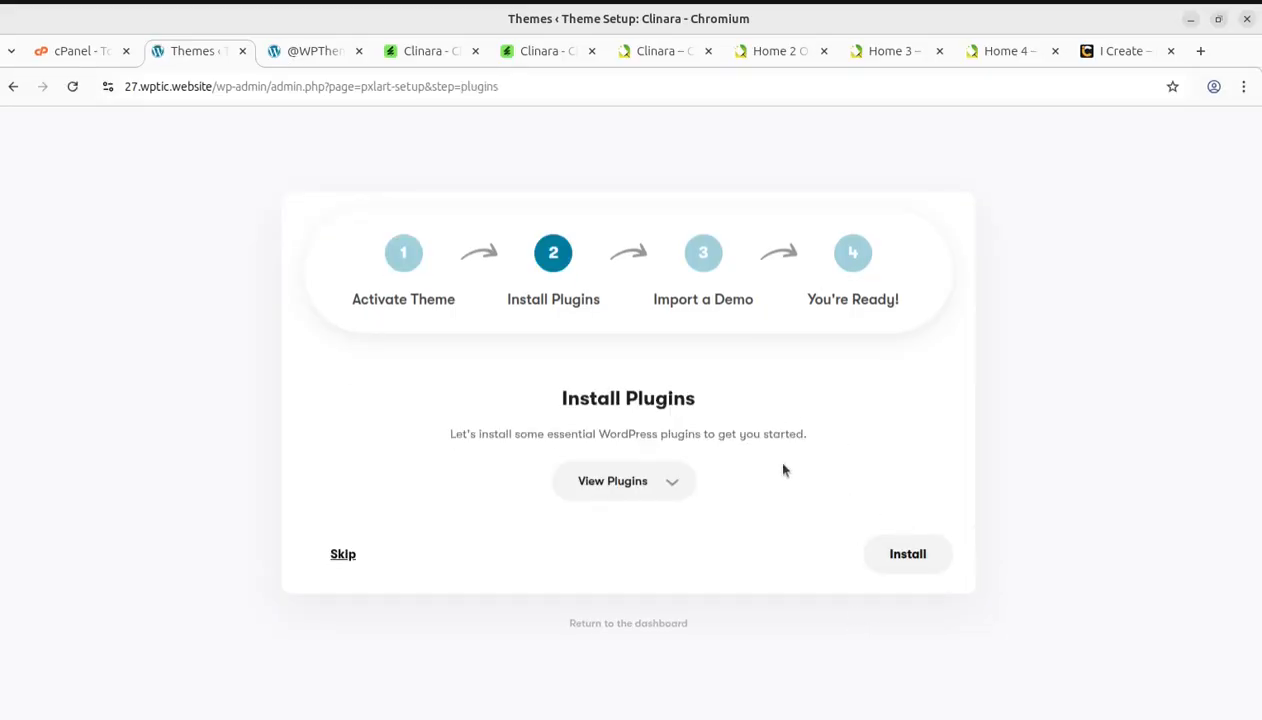
Review the list of plugins bundled with Clinara and install all of them through the setup wizard
click(660, 486)
scroll(527, 442, down, 3)
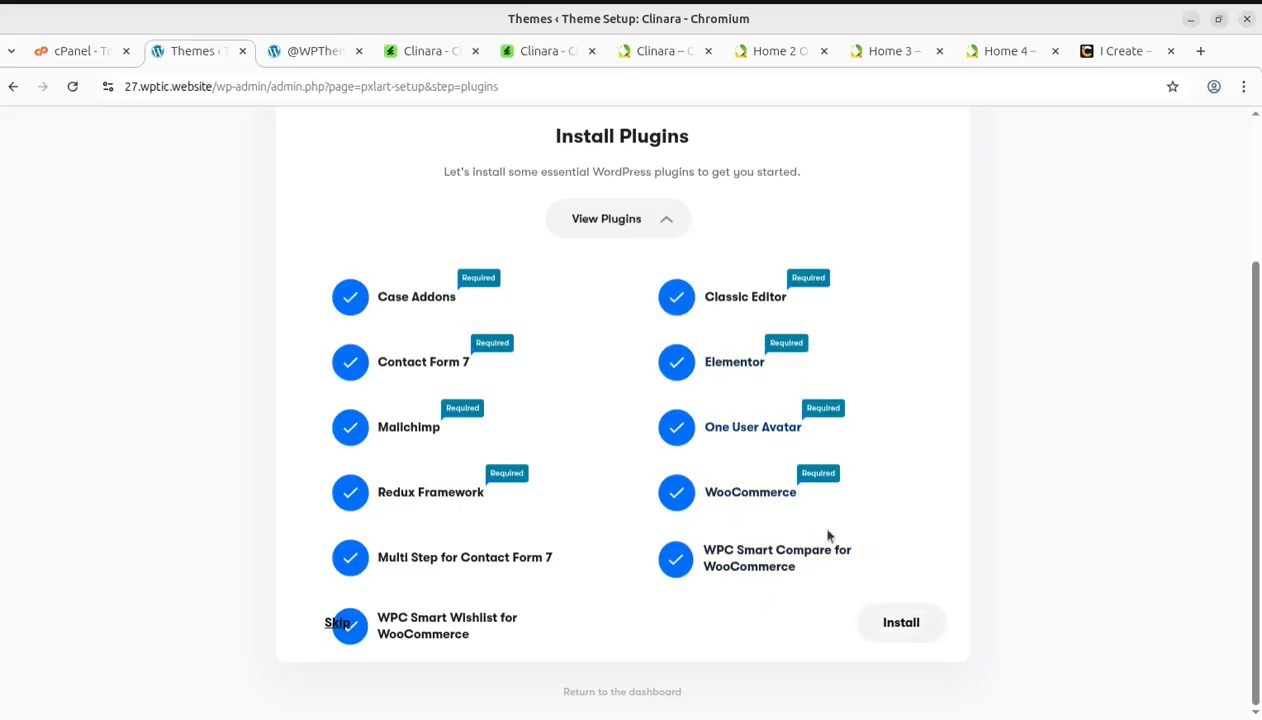
click(902, 627)
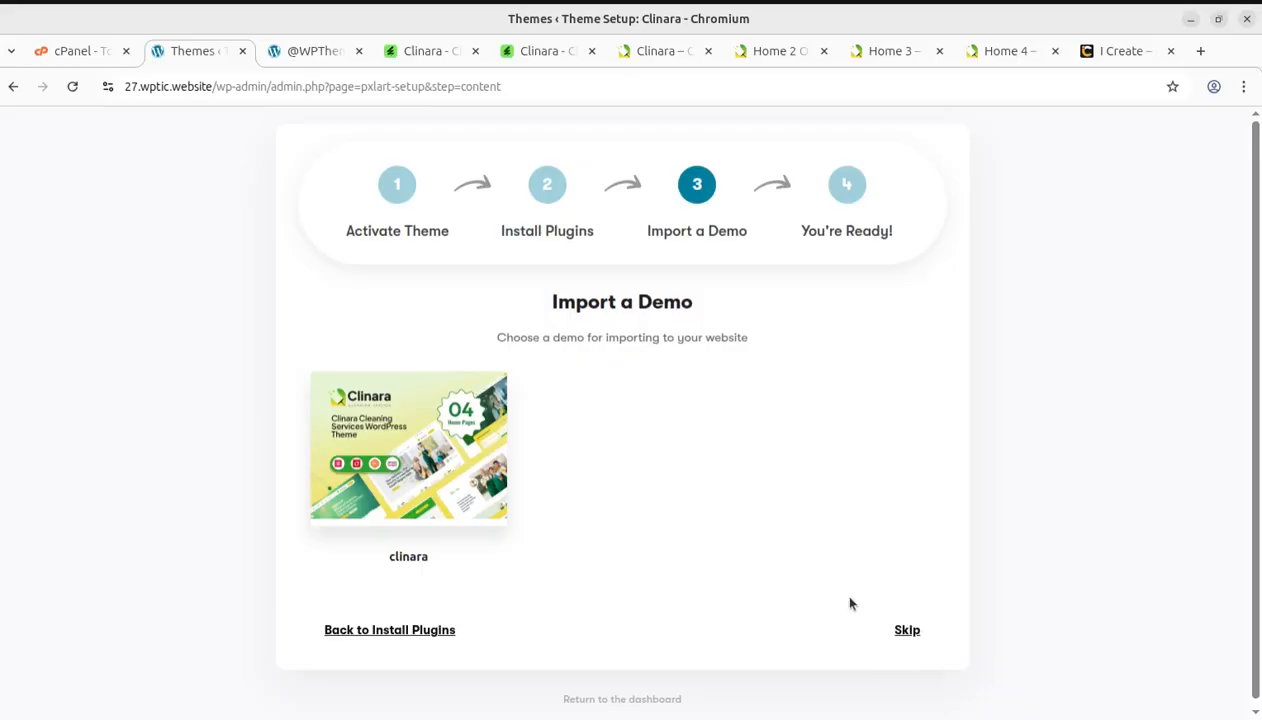
Check Clinara's ThemeForest live preview for the homepage demos on offer and their Multi Page and One Page versions
mouse_move(422, 475)
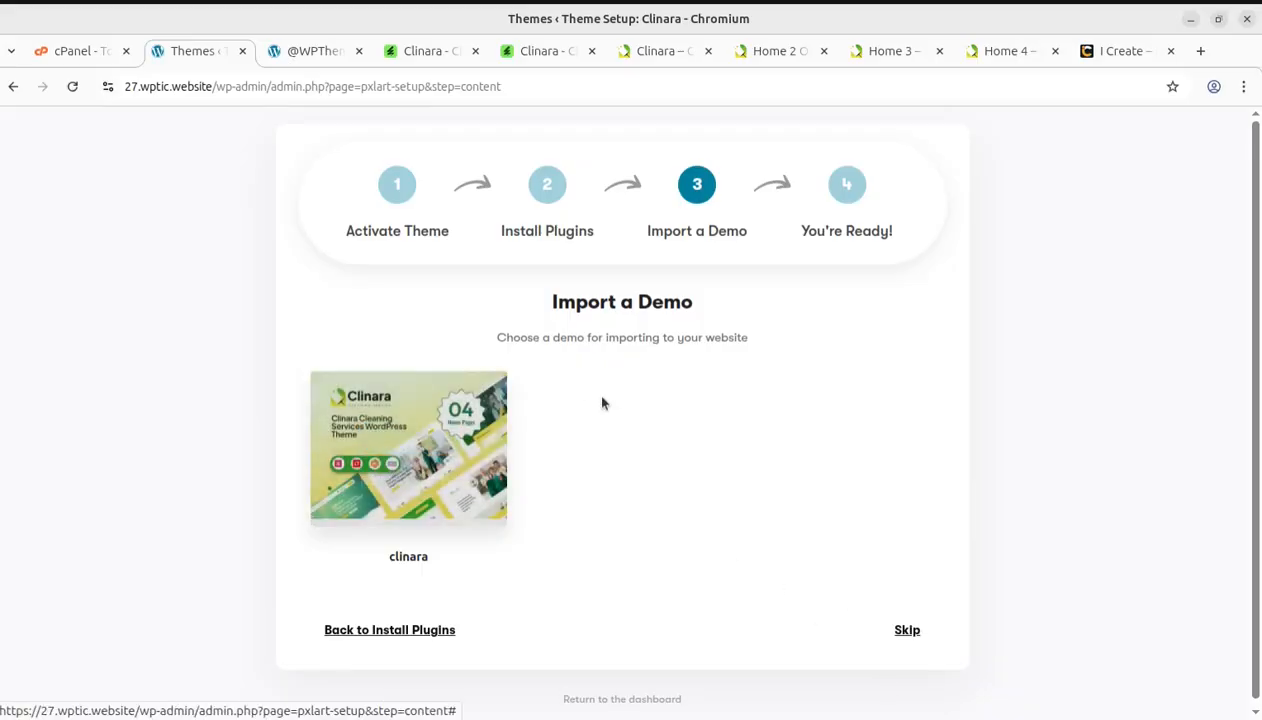
click(433, 51)
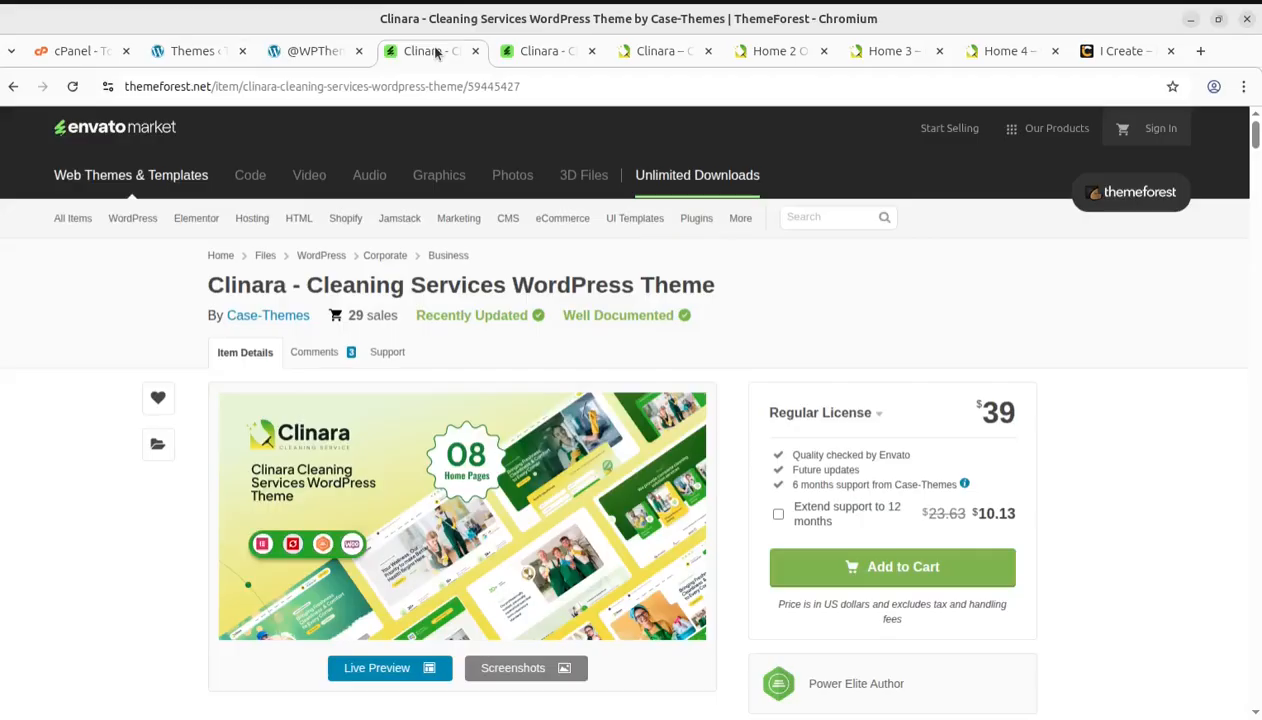
click(540, 51)
scroll(433, 398, up, 15)
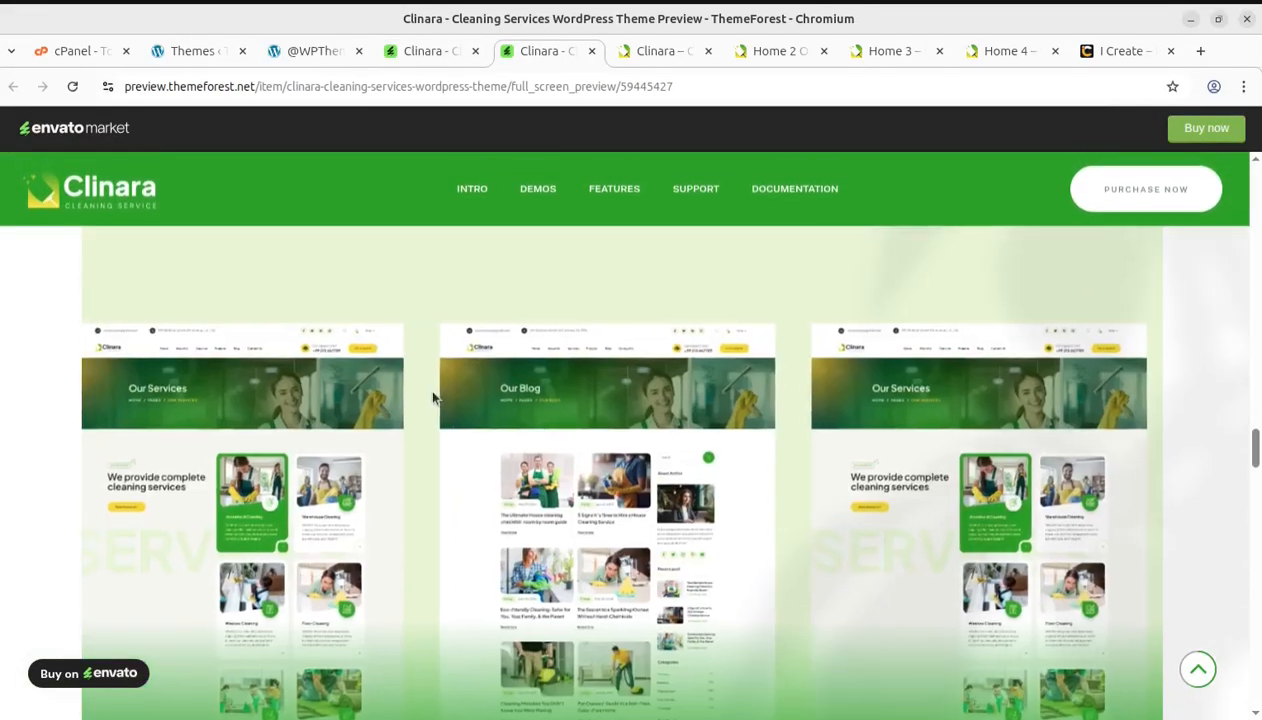
scroll(433, 396, up, 15)
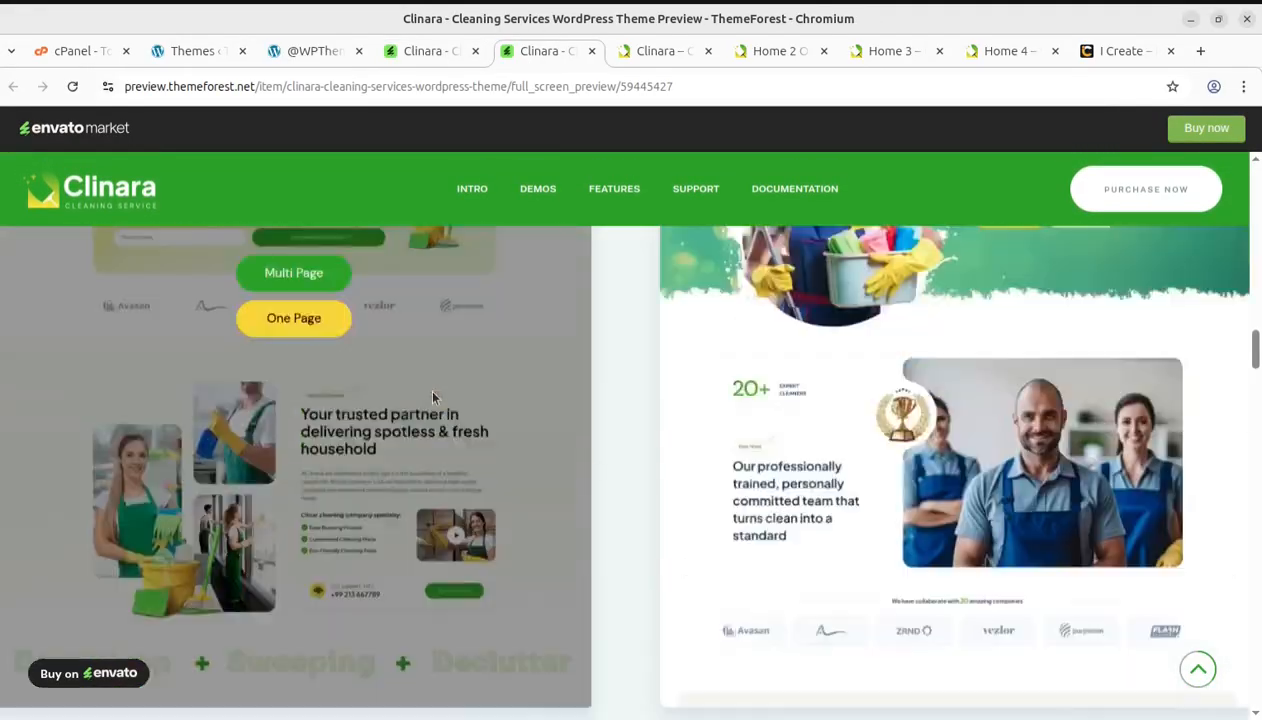
scroll(433, 397, up, 5)
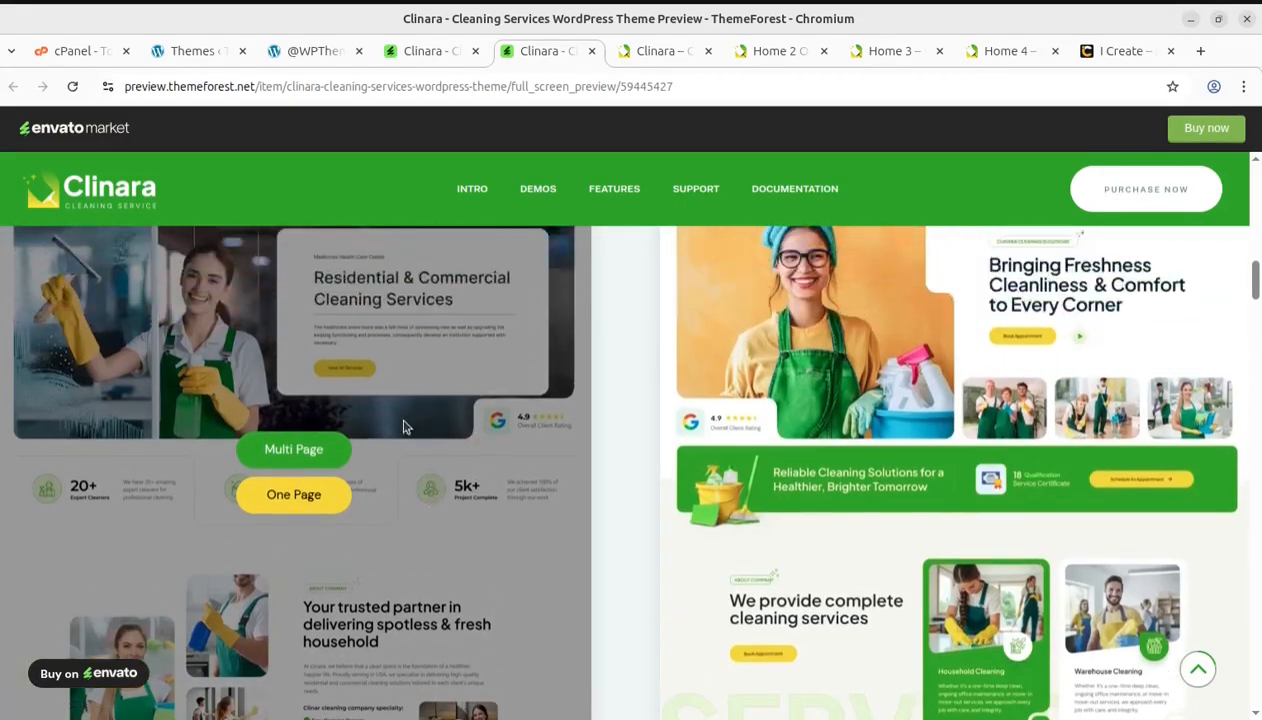
scroll(368, 425, down, 2)
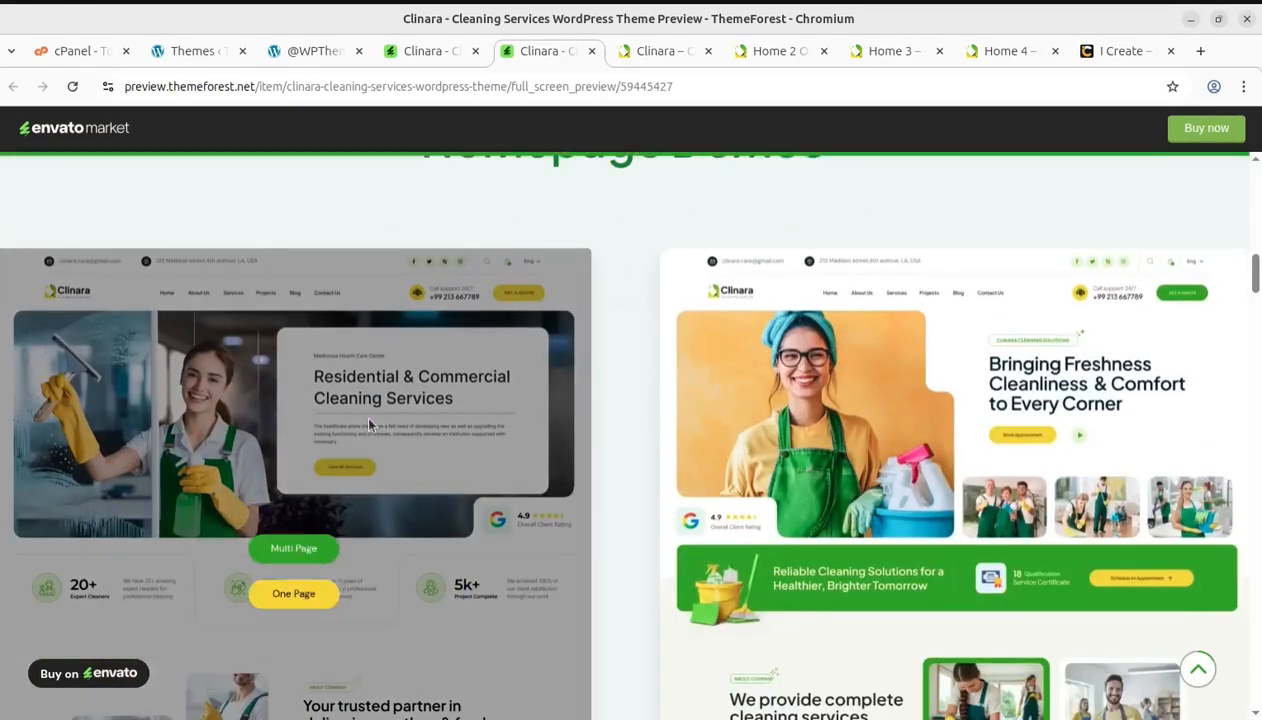
scroll(894, 474, down, 1)
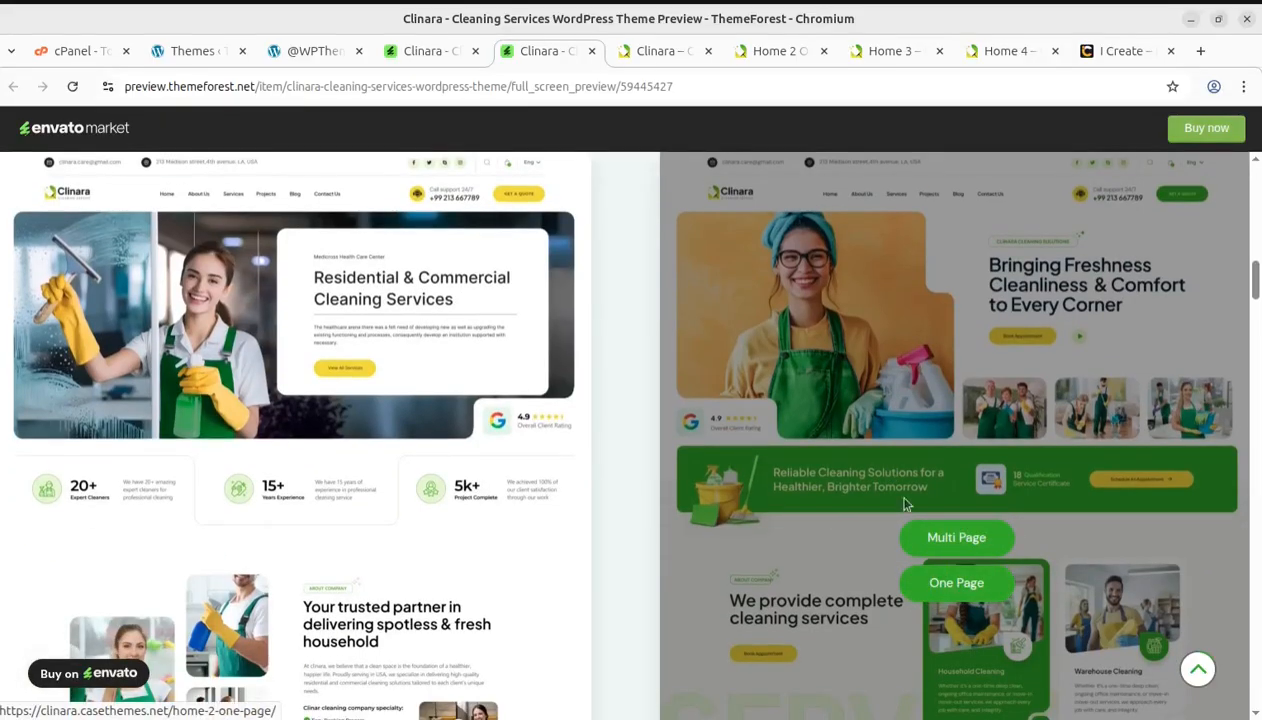
scroll(960, 420, down, 3)
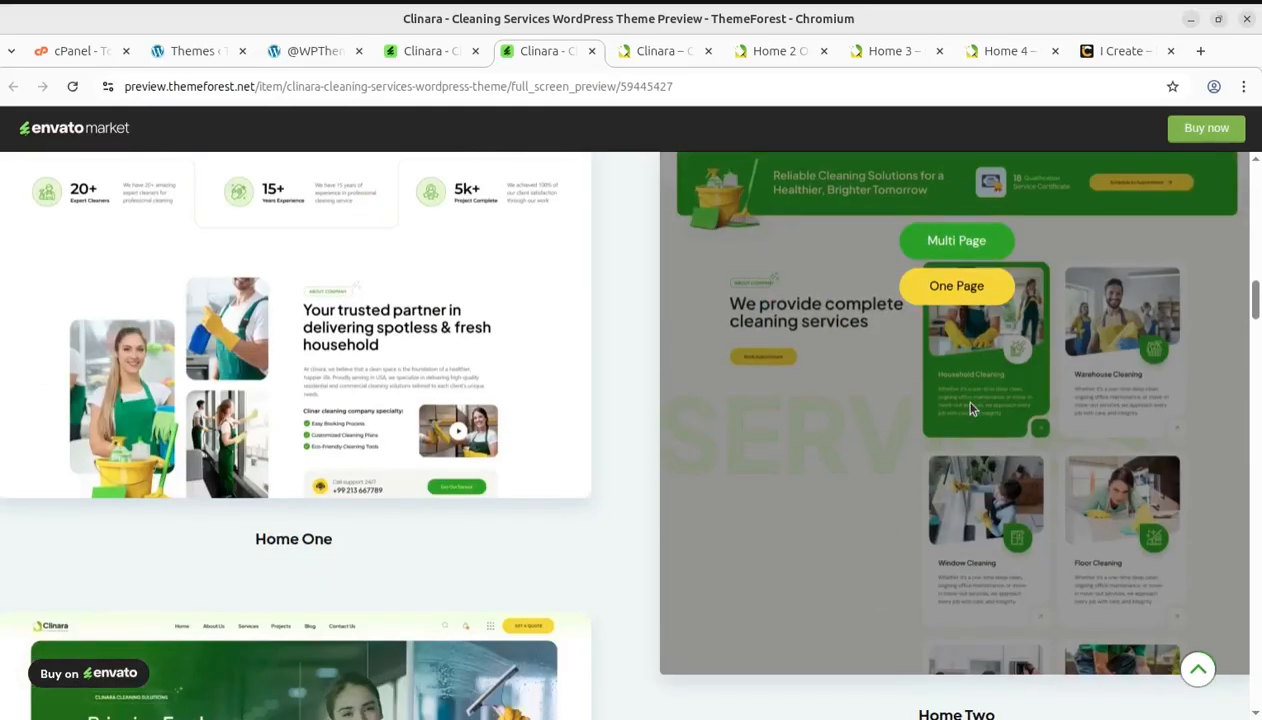
scroll(970, 408, down, 2)
scroll(327, 416, up, 2)
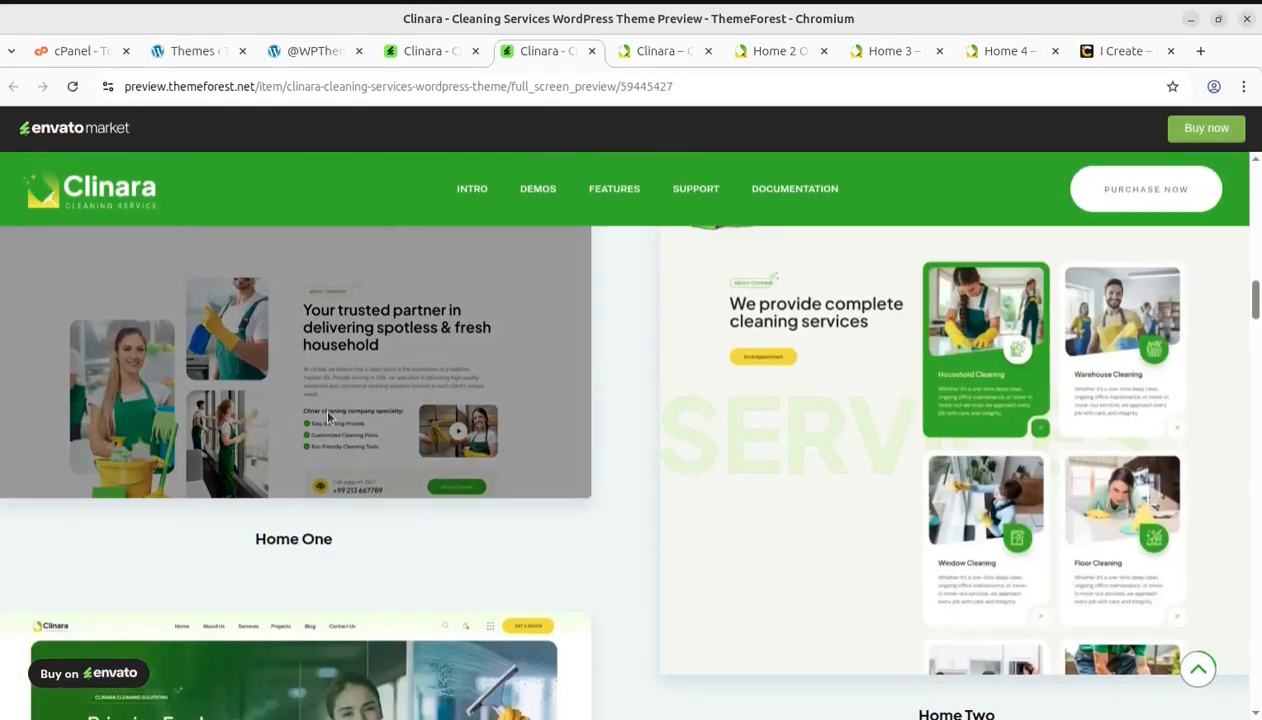
scroll(327, 416, up, 3)
scroll(853, 456, down, 1)
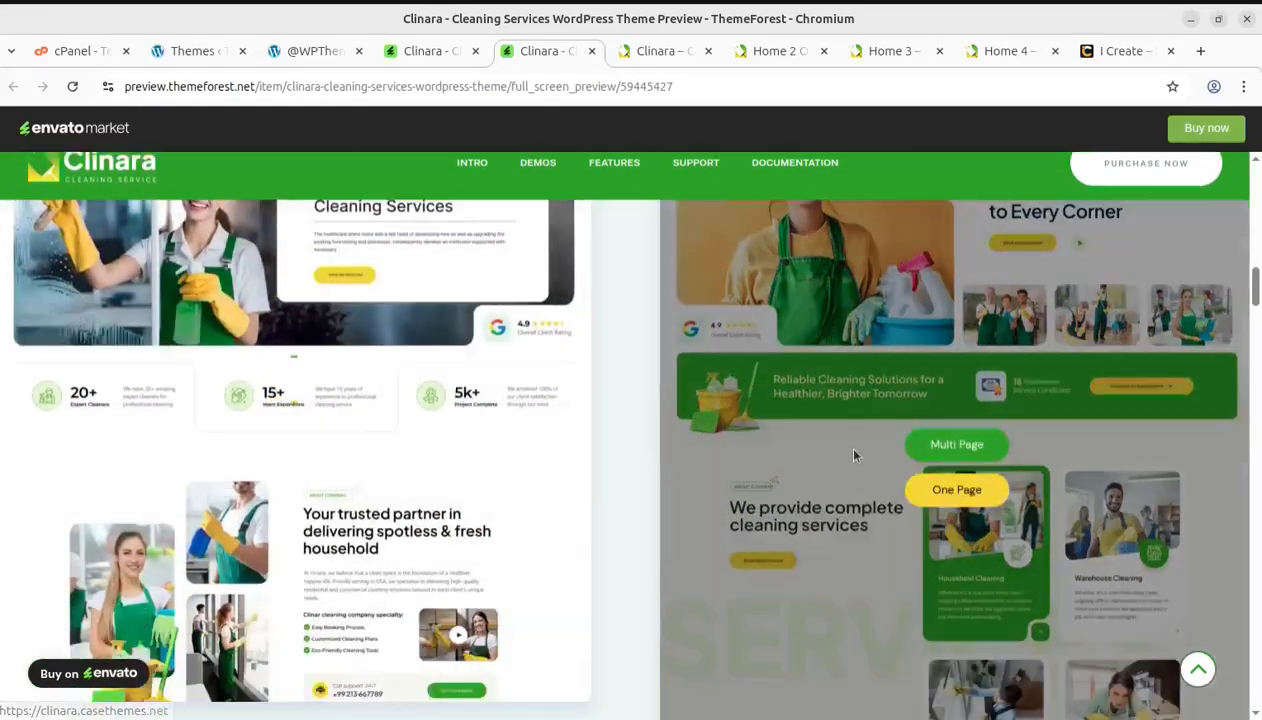
scroll(414, 392, down, 7)
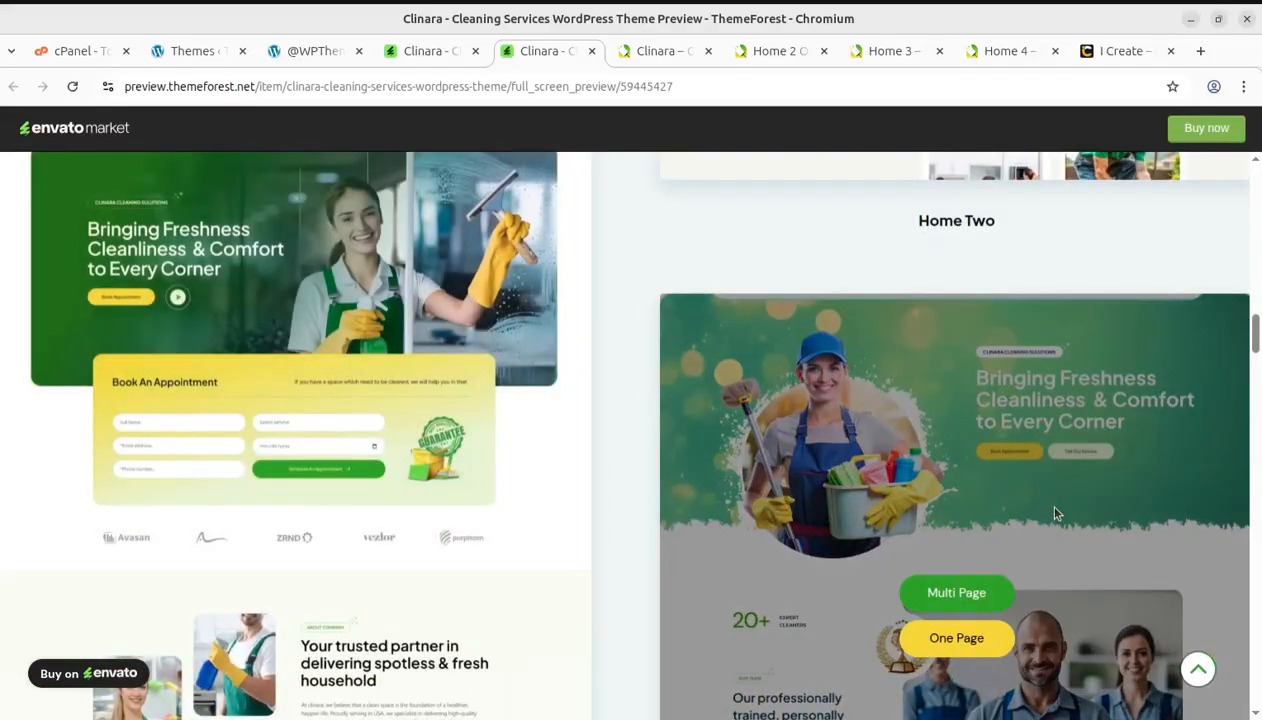
scroll(1055, 513, up, 4)
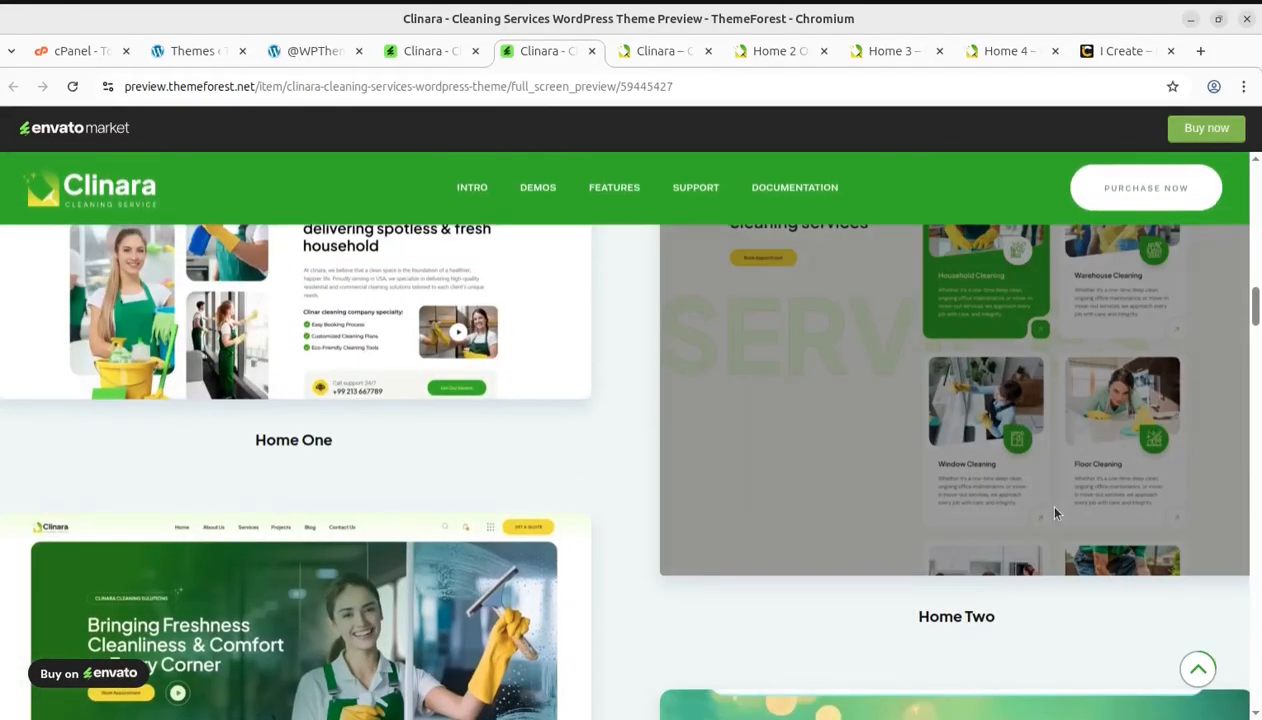
scroll(1050, 513, up, 2)
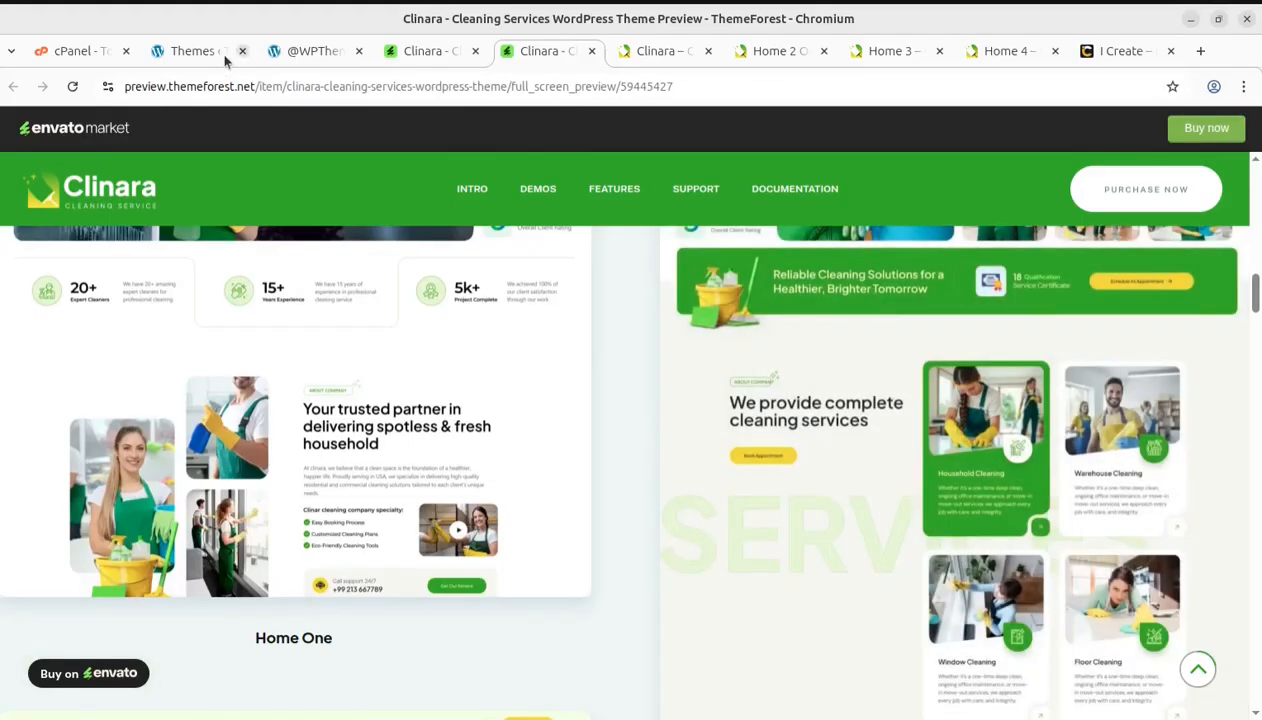
Return to the setup wizard and import the clinara demo with media, content, theme options, widgets and settings, keeping image cropping on
click(206, 56)
mouse_move(439, 522)
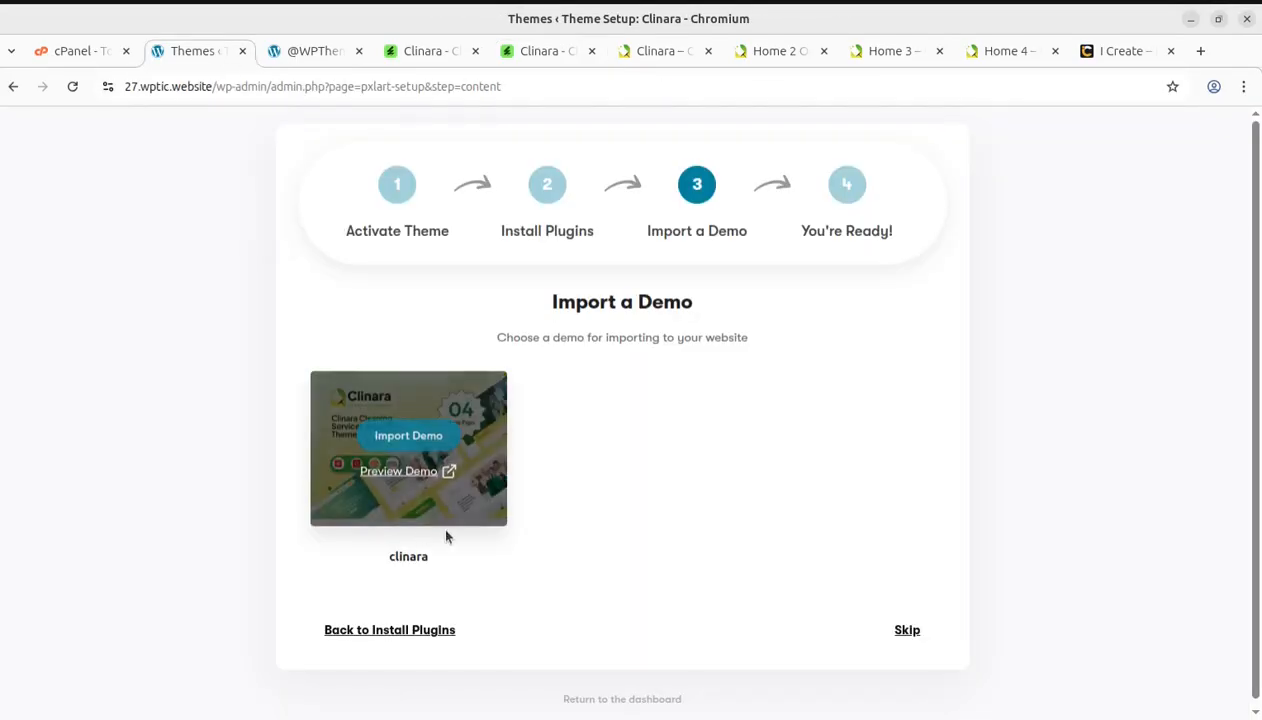
click(409, 438)
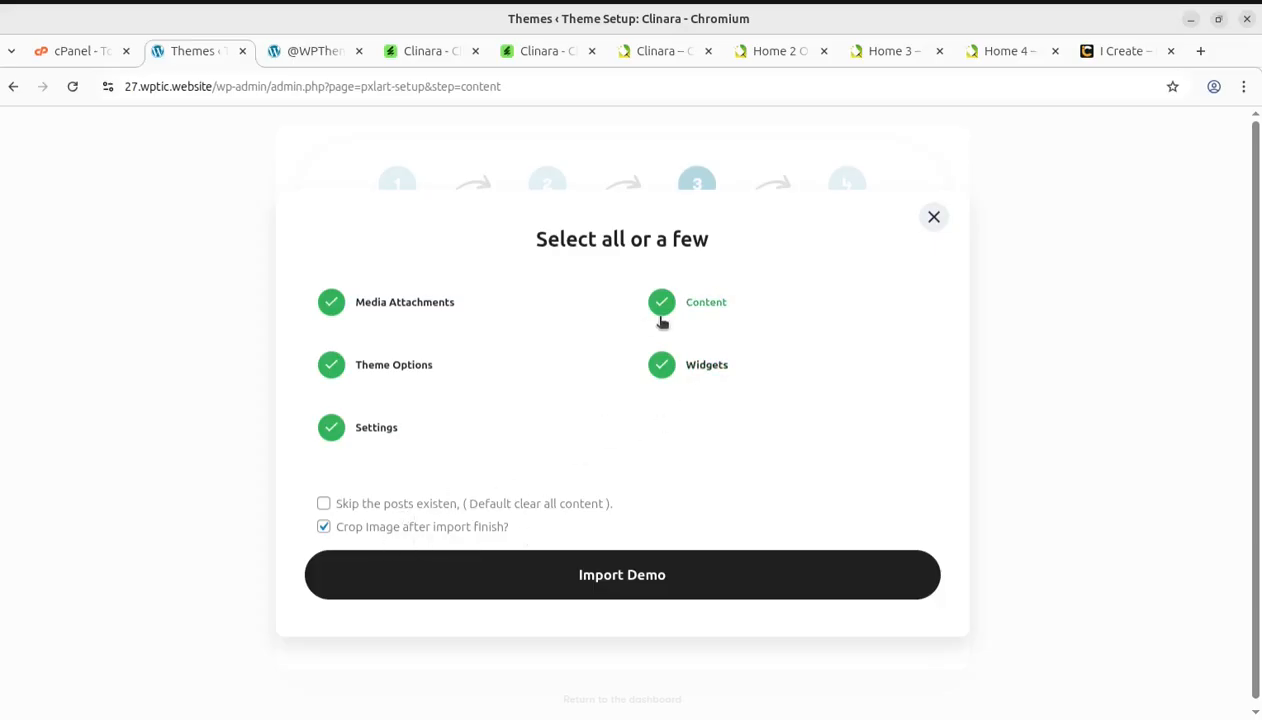
click(628, 585)
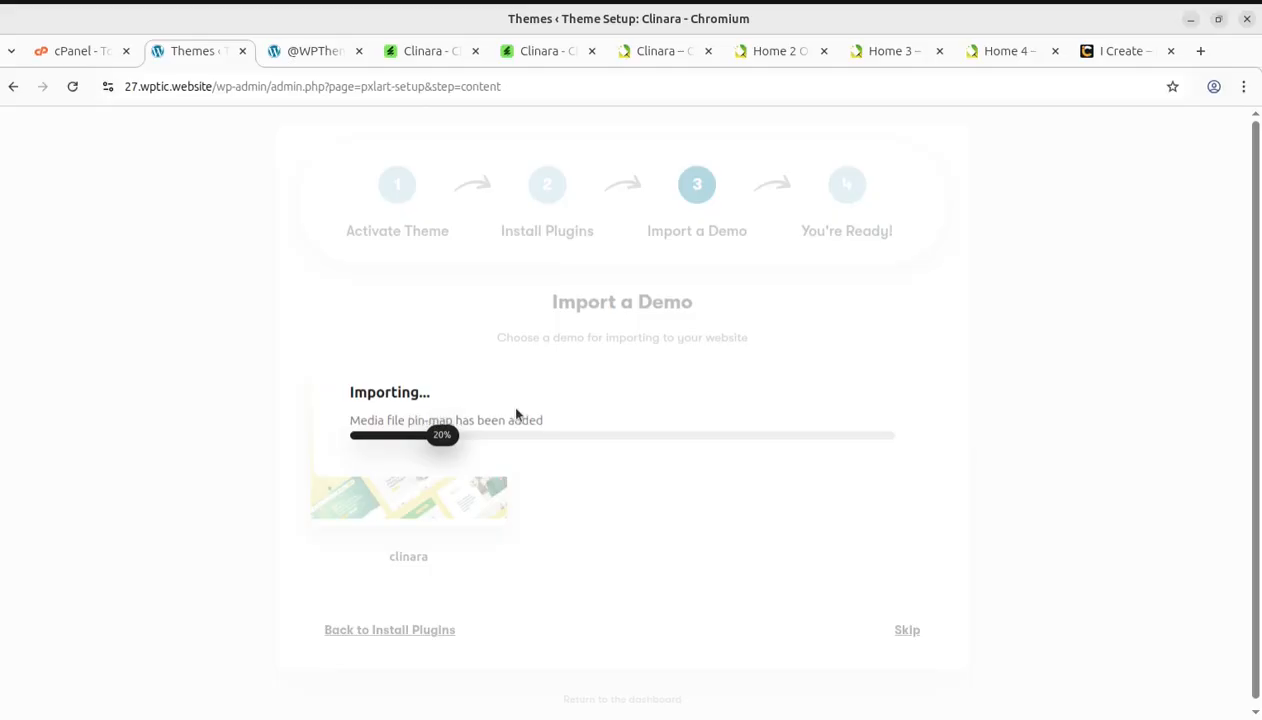
While the import runs, view the Home 2 One Page demo and follow its About link to see how one-page navigation works
click(665, 50)
click(758, 53)
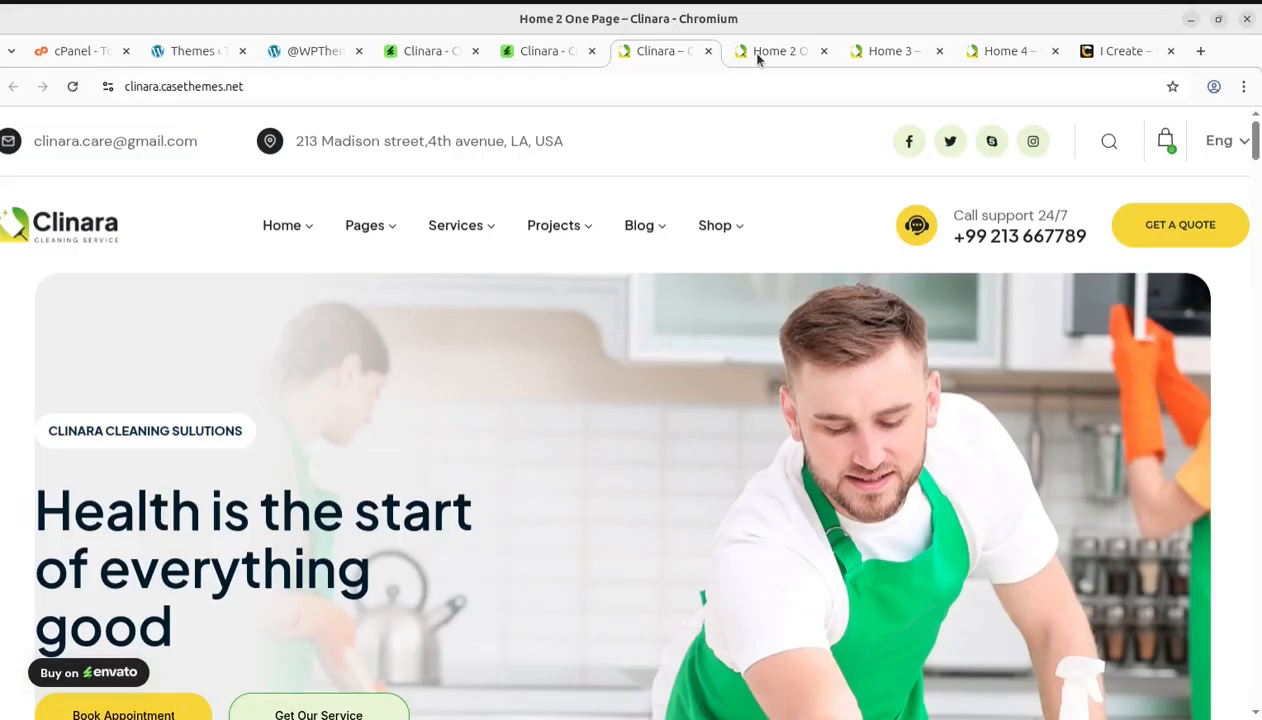
scroll(567, 432, up, 4)
scroll(567, 432, up, 3)
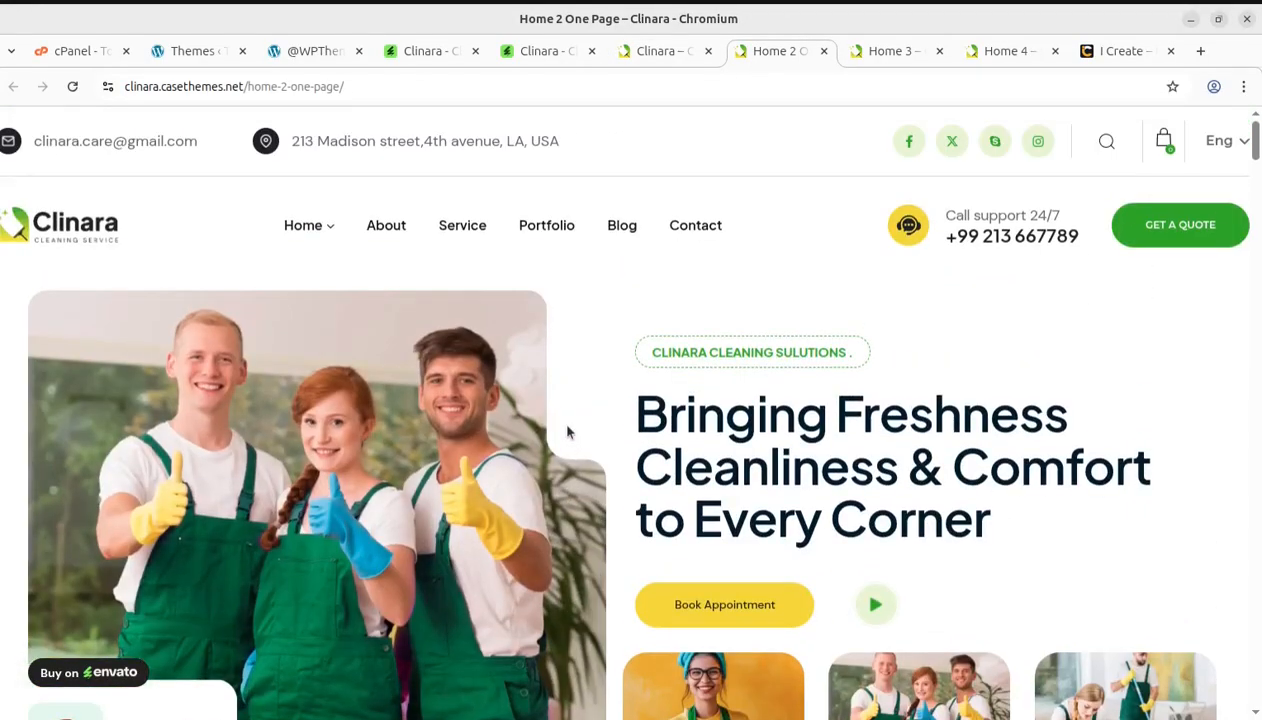
click(384, 226)
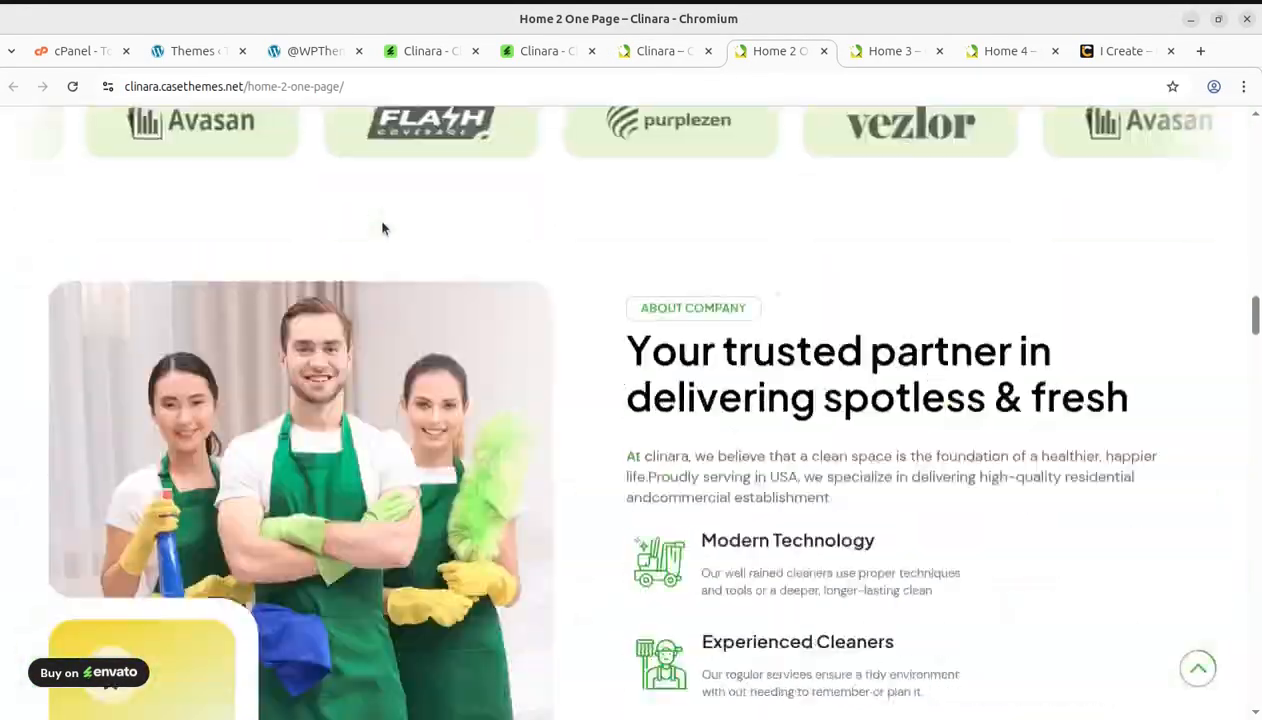
scroll(535, 346, up, 8)
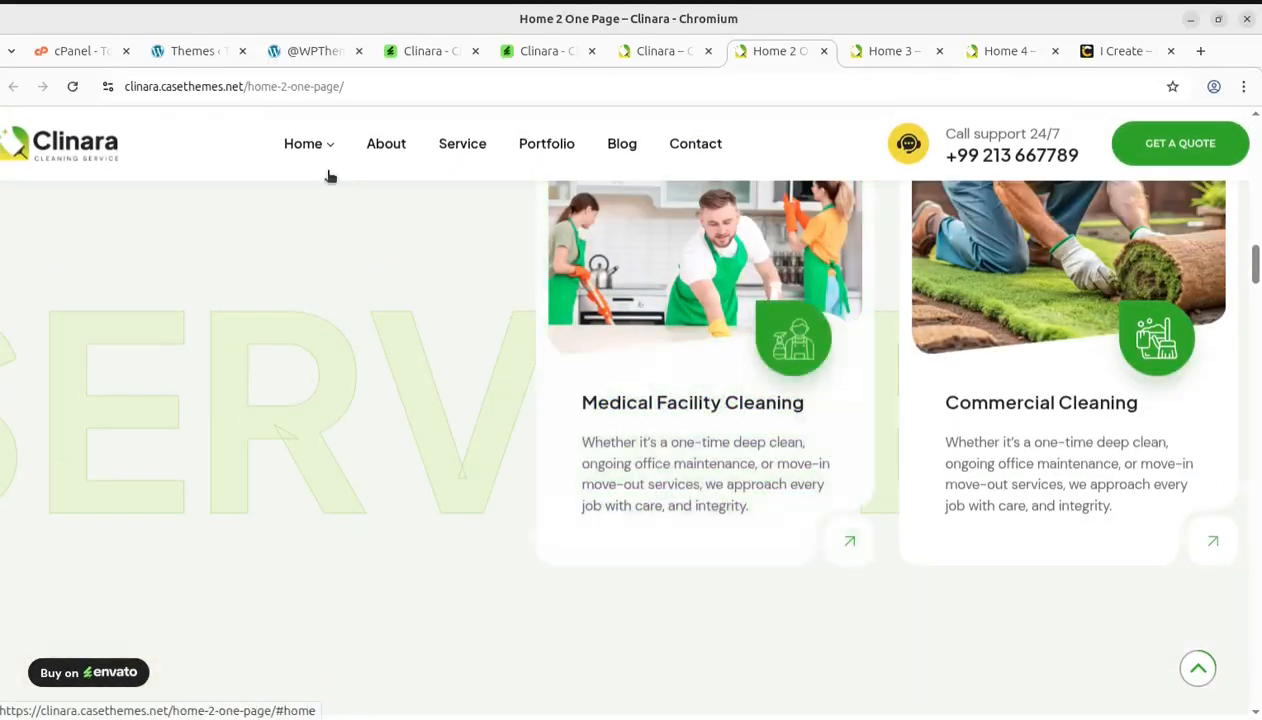
Open the Multi Page version of Home 2 from the demo site's homepage list and look over its header and hero area
mouse_move(335, 150)
mouse_move(502, 452)
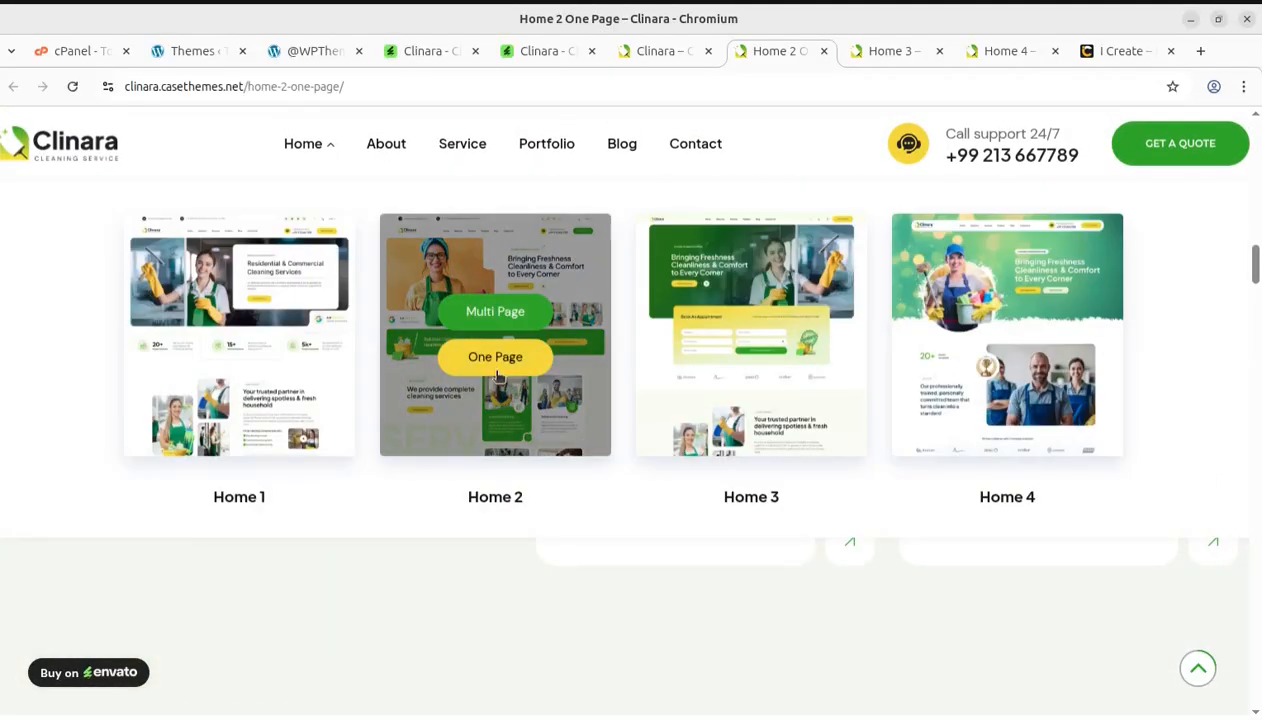
click(494, 318)
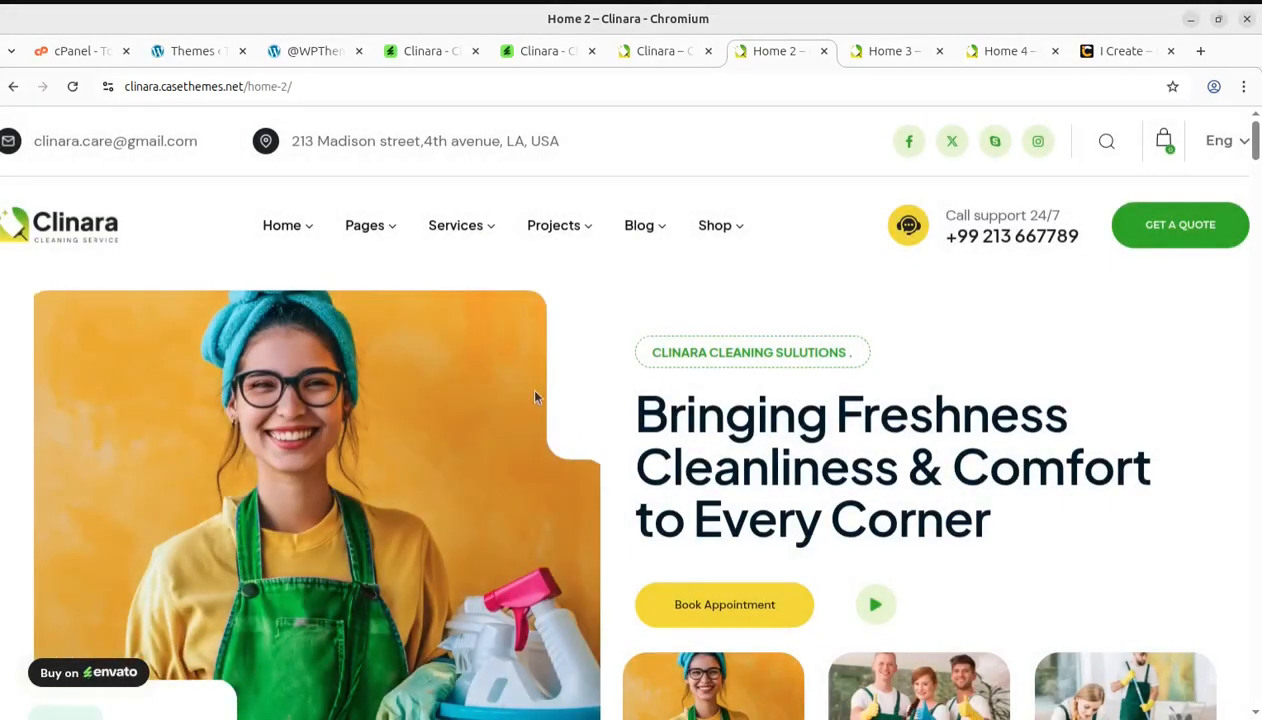
scroll(811, 436, down, 3)
scroll(437, 287, up, 3)
Open the demo site's About Us page and look through its team and statistics sections
mouse_move(378, 237)
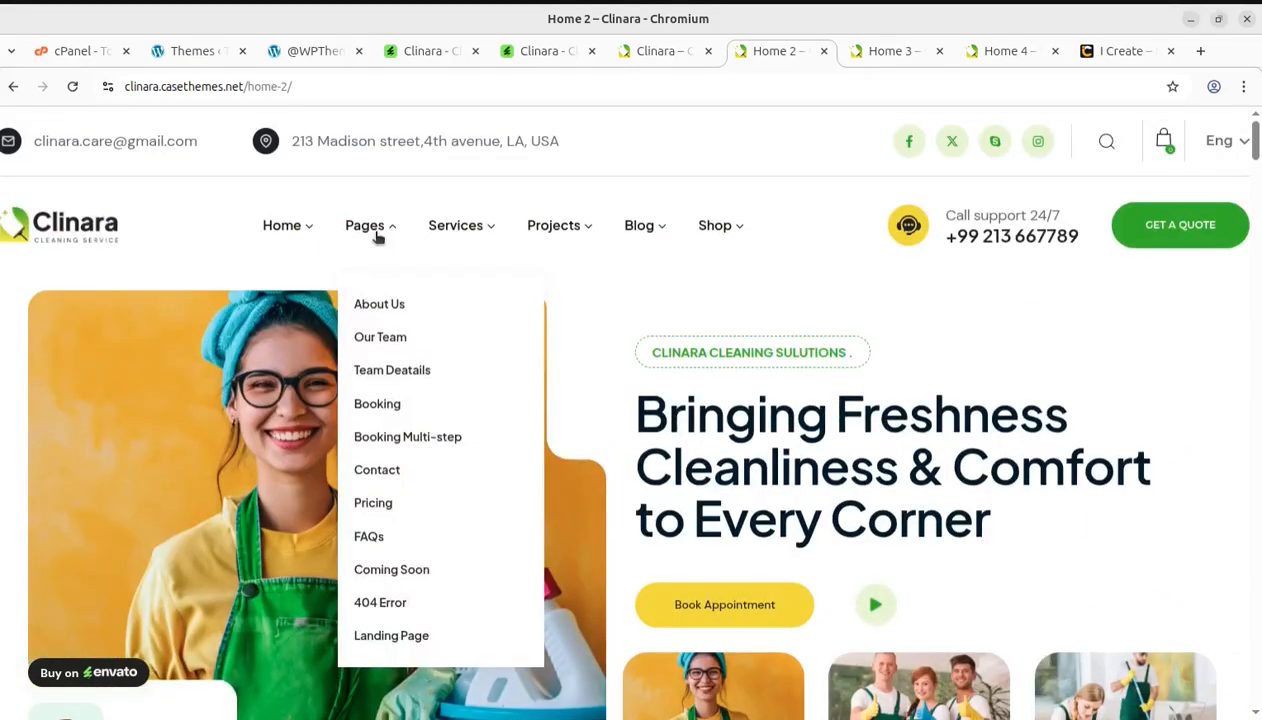
click(373, 308)
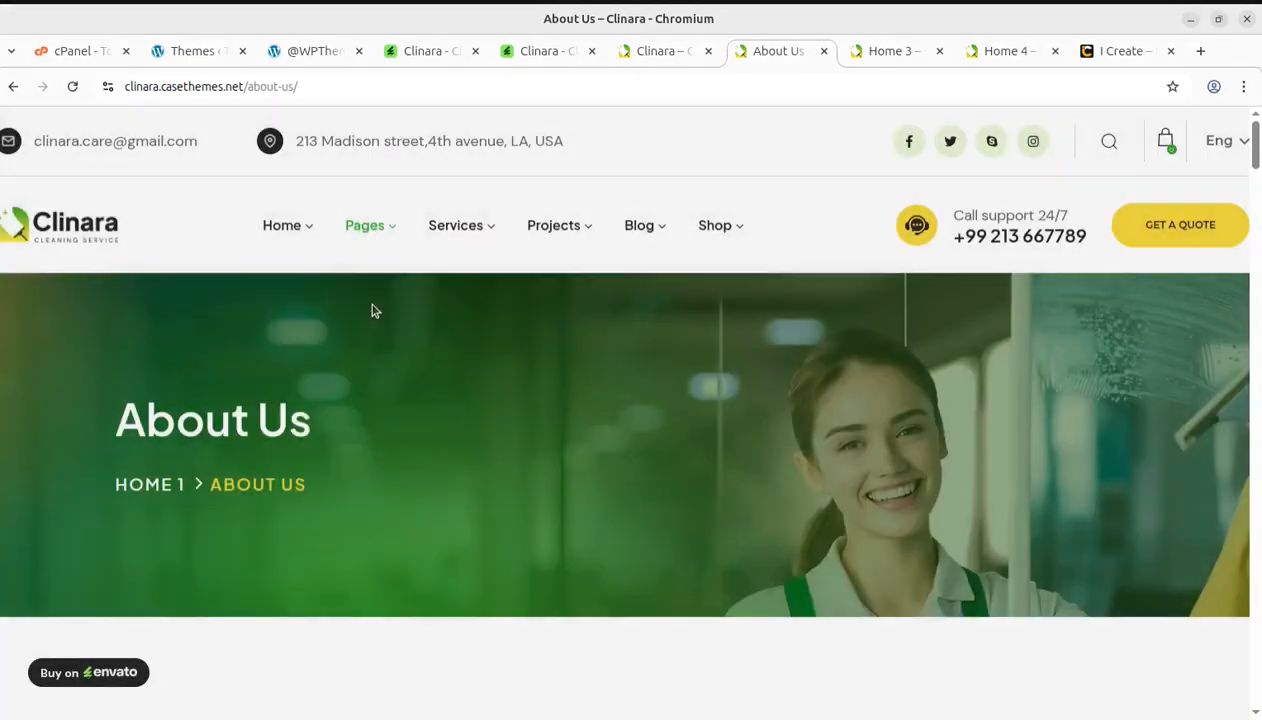
scroll(760, 458, down, 10)
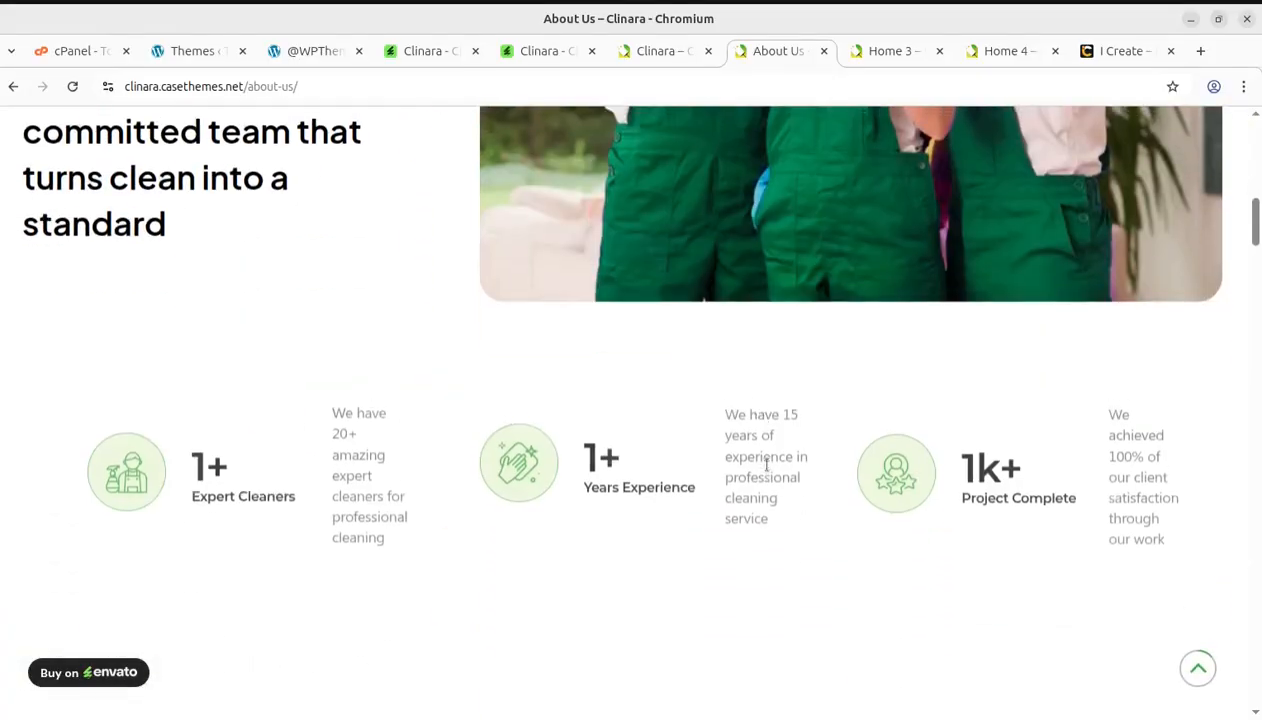
scroll(766, 464, down, 3)
scroll(766, 466, up, 7)
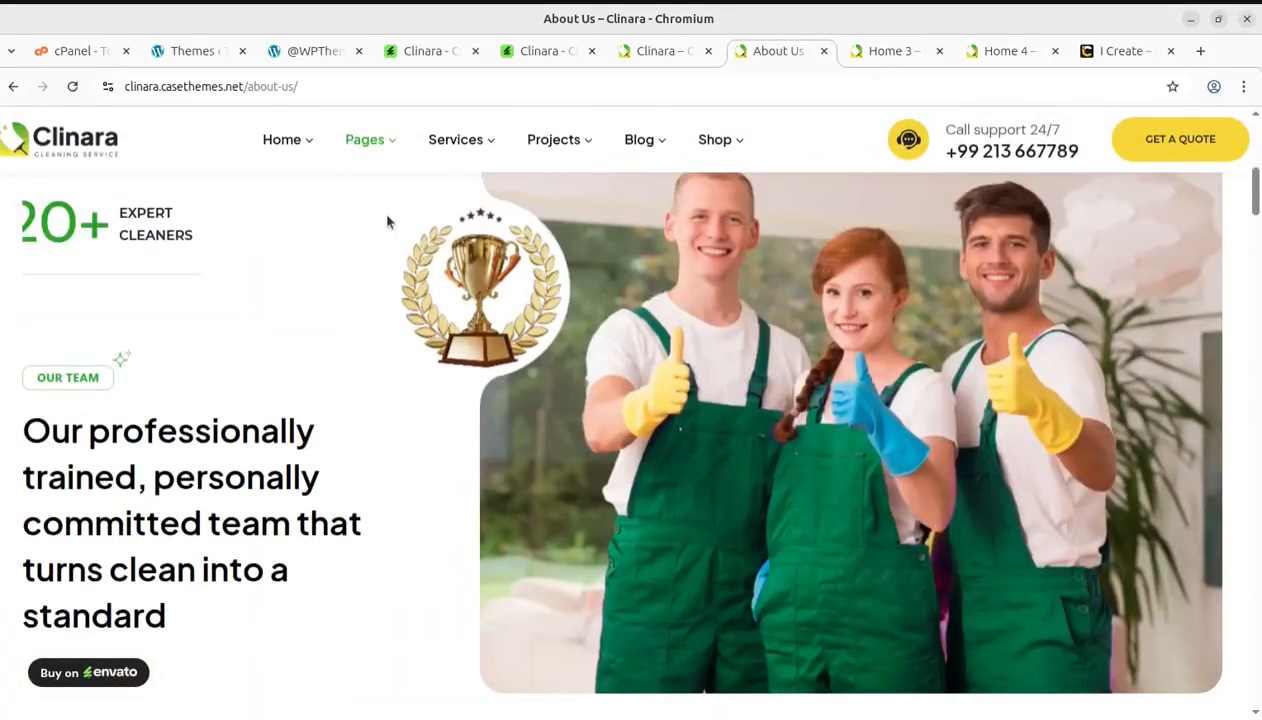
Open the demo site's Services 1 page and look through its service cards down to the footer
mouse_move(458, 142)
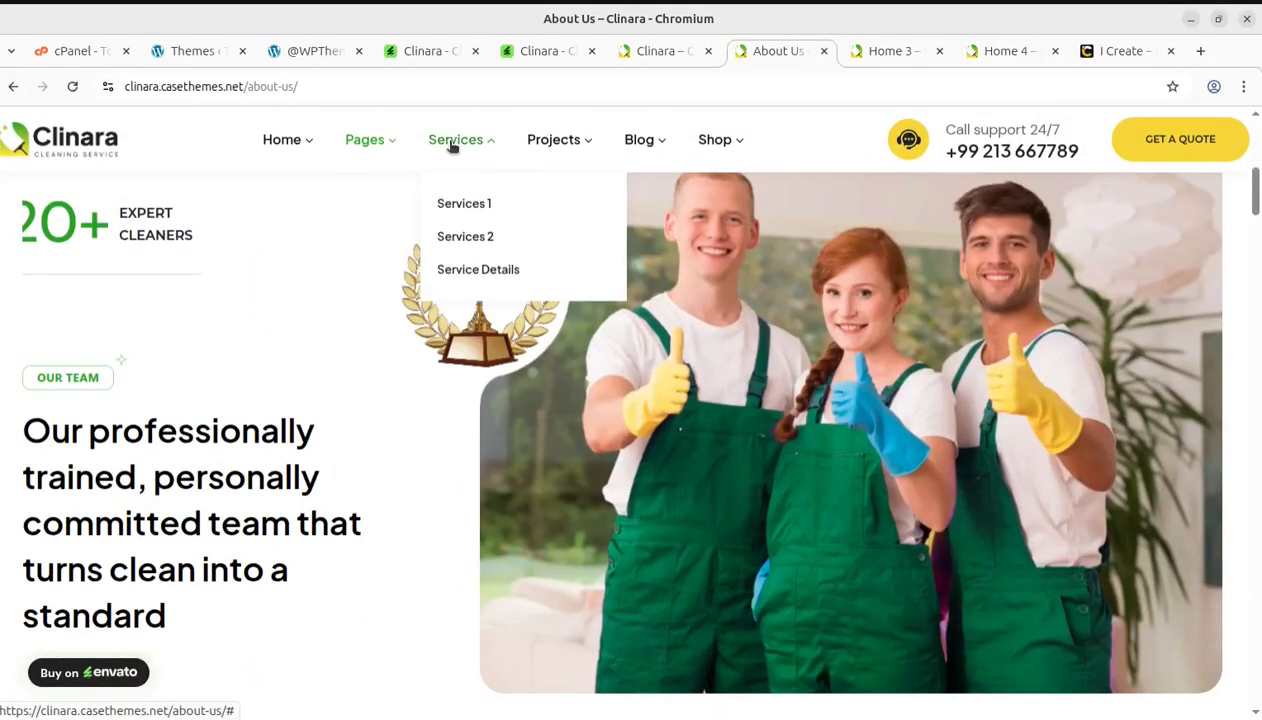
click(462, 208)
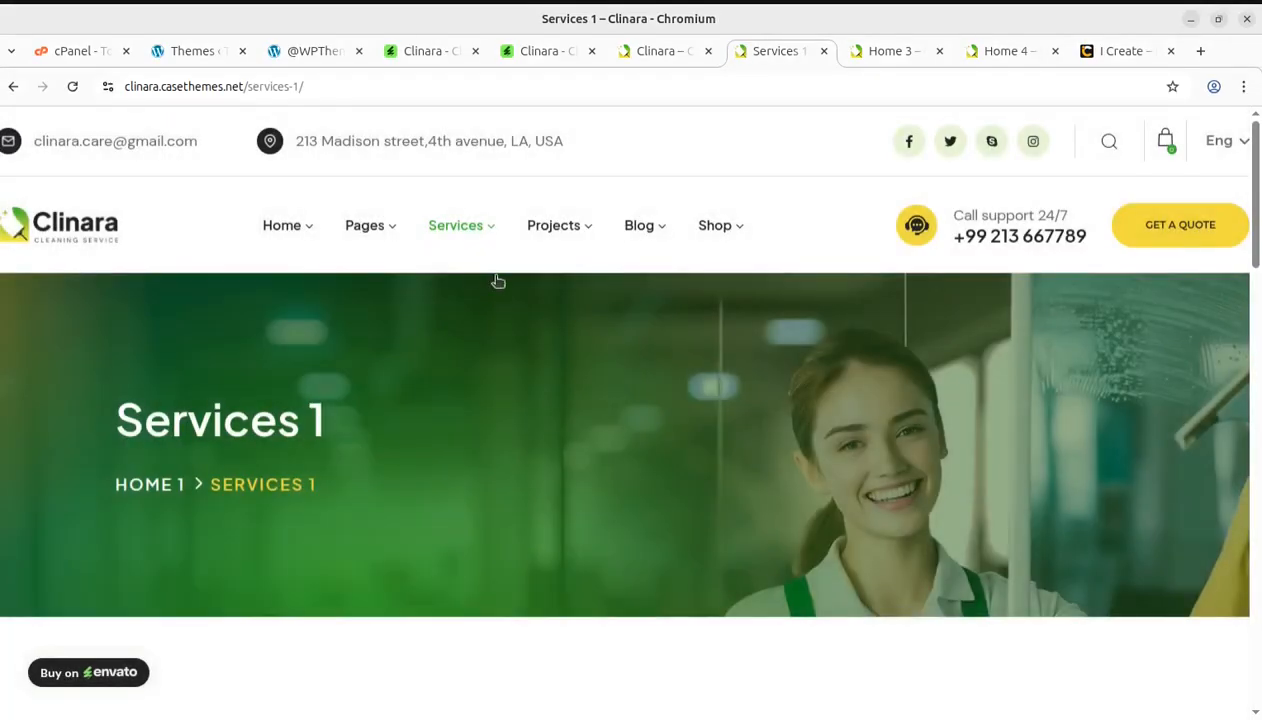
scroll(498, 281, down, 10)
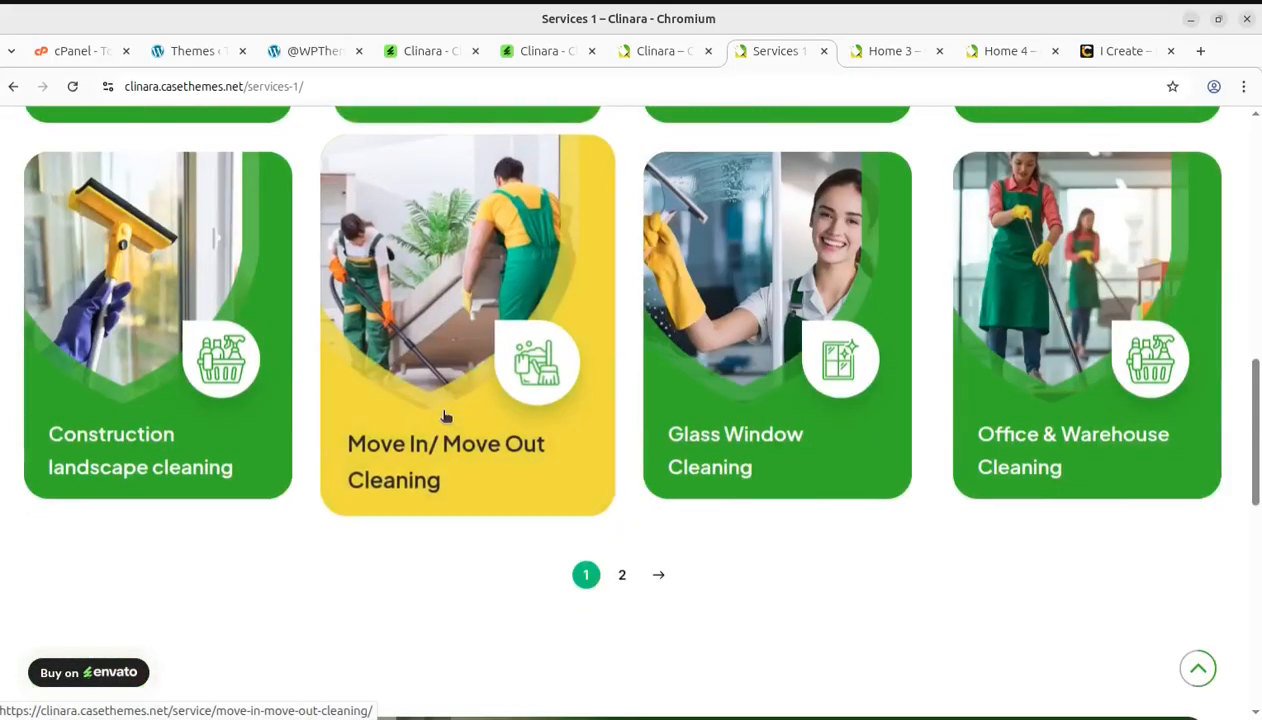
scroll(445, 417, down, 8)
scroll(445, 417, up, 1)
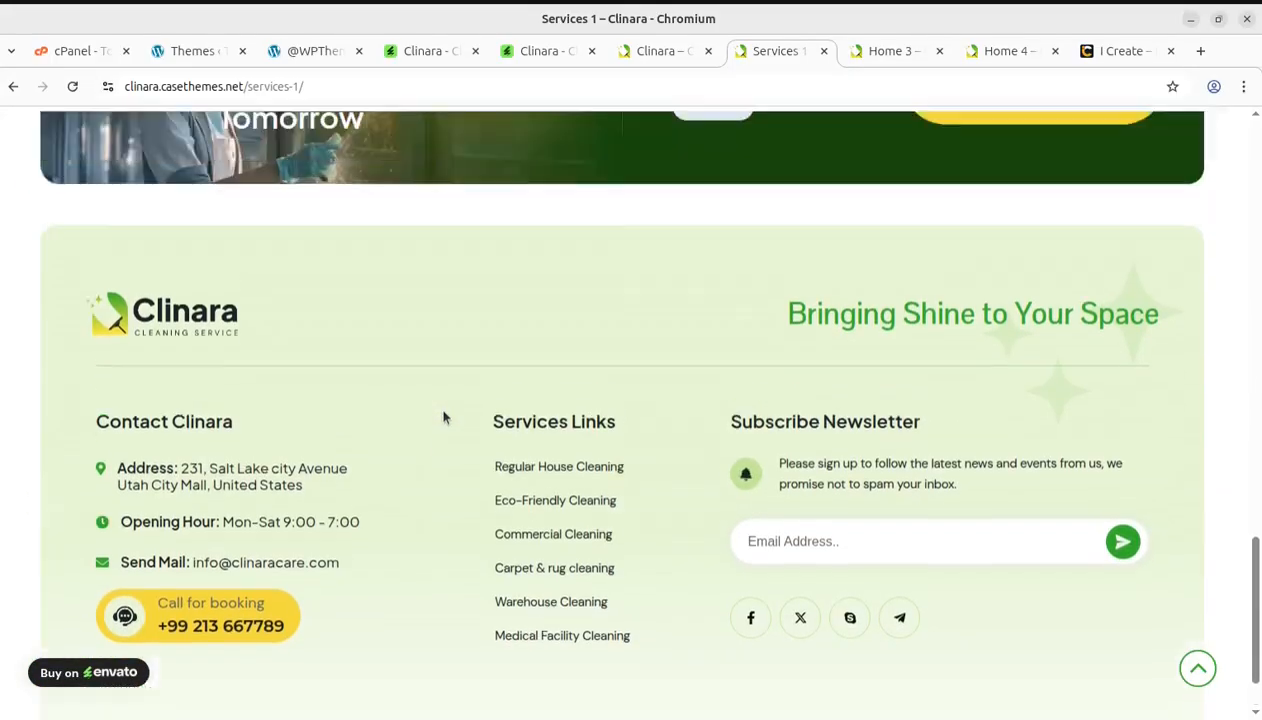
Check the Blog submenu on the demo's Services 1 page and revisit the open Home 3 and Home 4 demos
scroll(445, 417, up, 18)
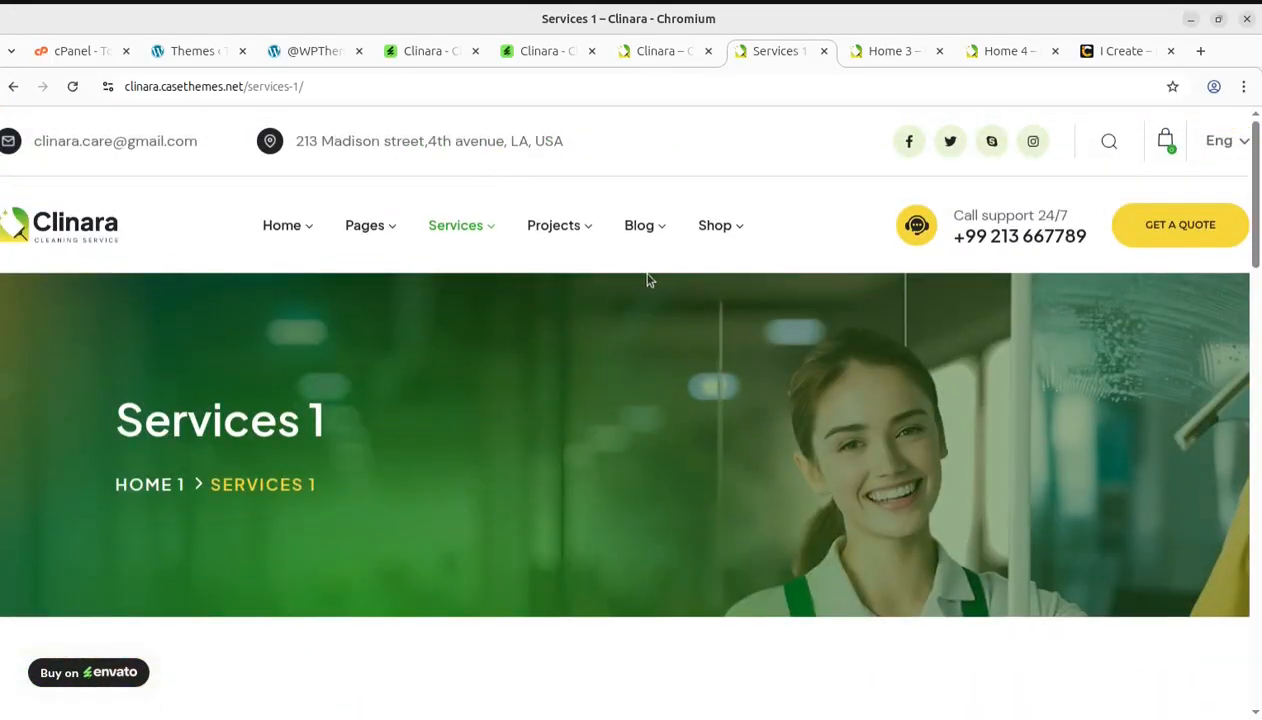
mouse_move(631, 250)
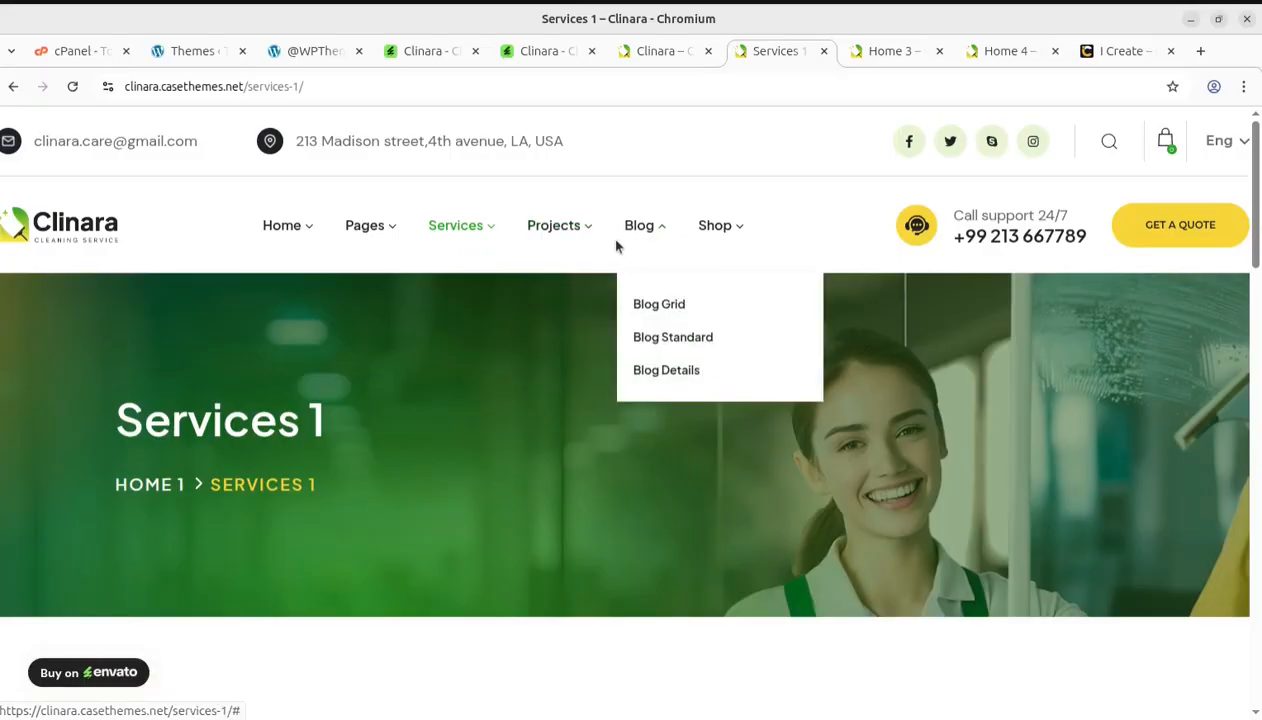
click(872, 55)
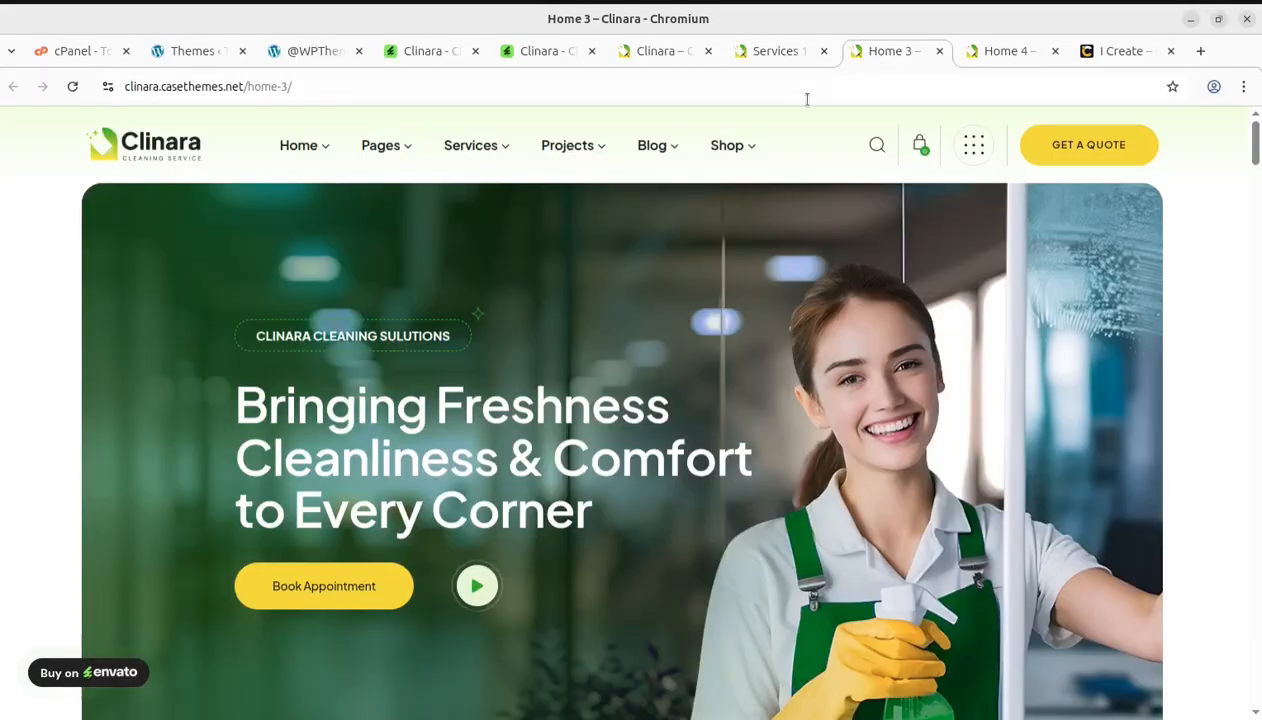
click(985, 55)
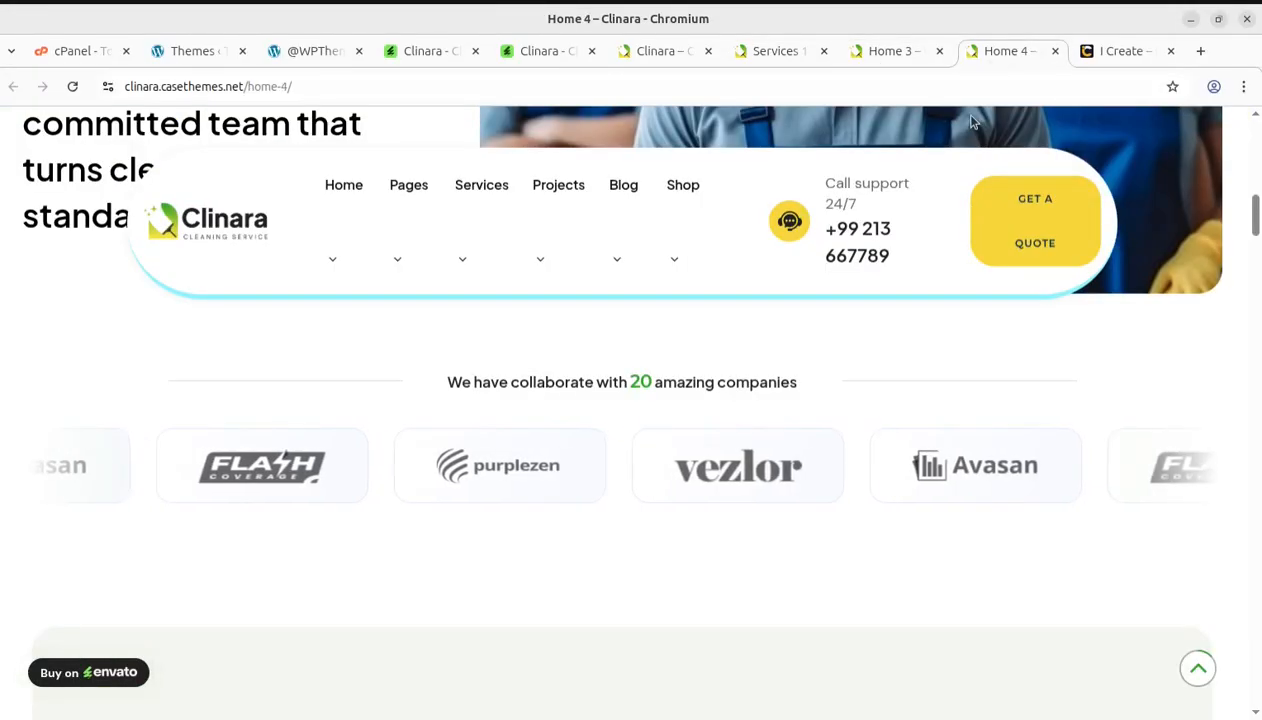
Switch to the i-Create website and open its live chat window, closing it after viewing
click(1100, 54)
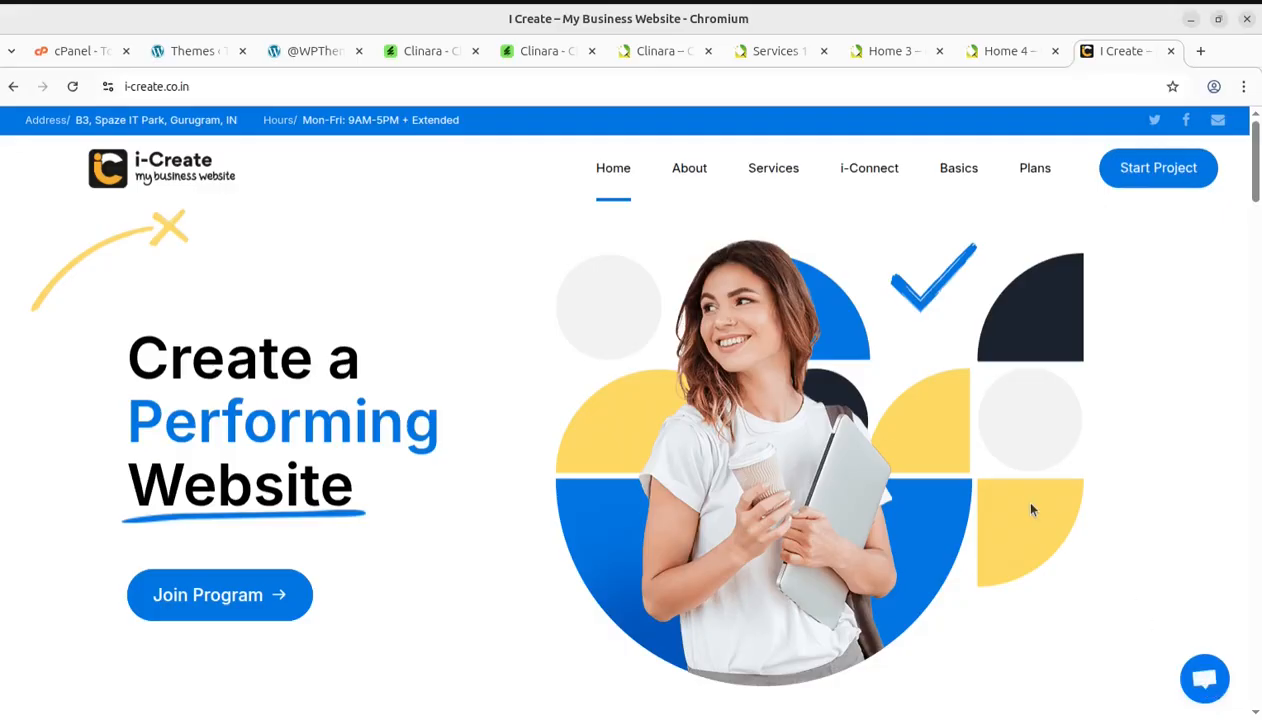
click(1205, 680)
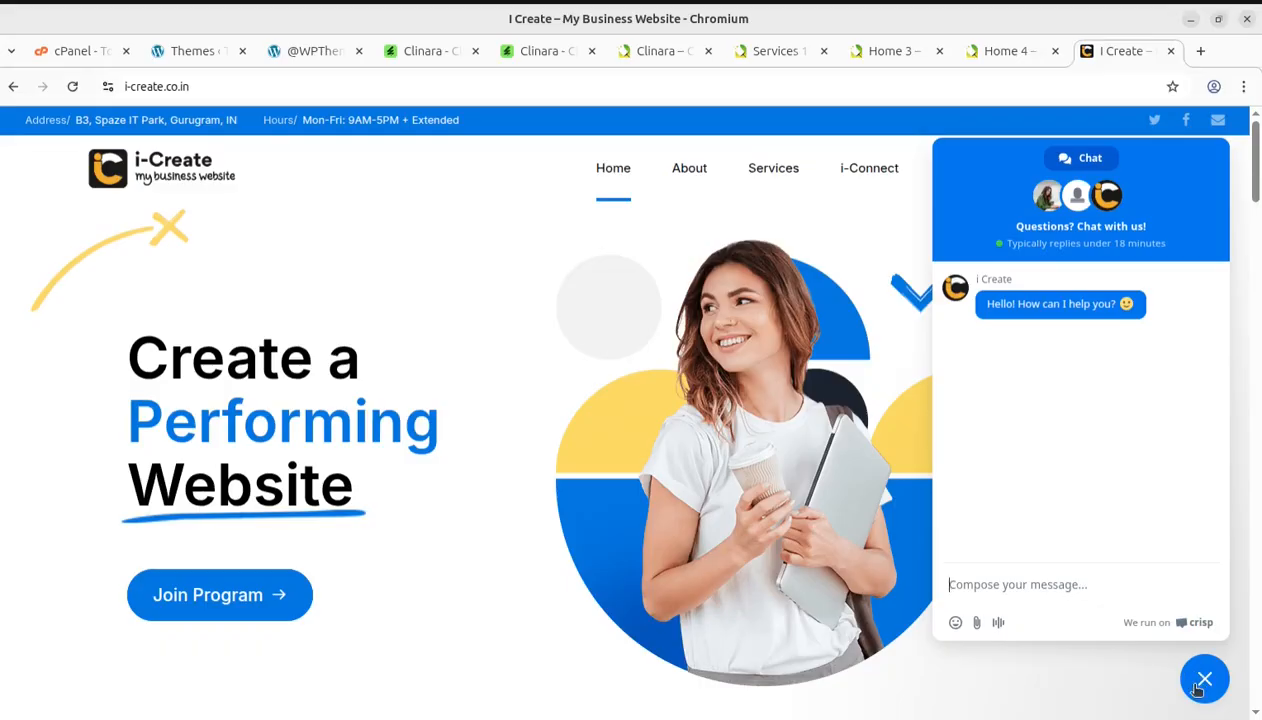
click(1205, 680)
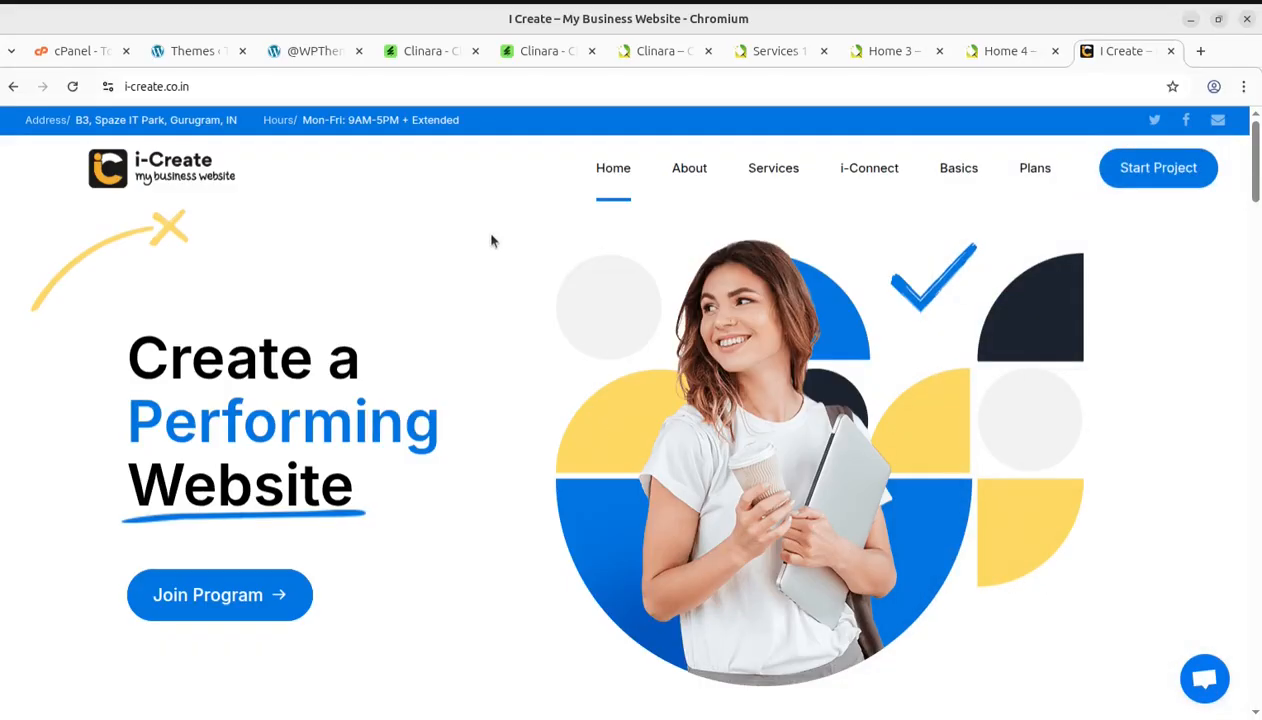
Return to Clinara's ThemeForest item page and highlight the Regular License price
click(428, 53)
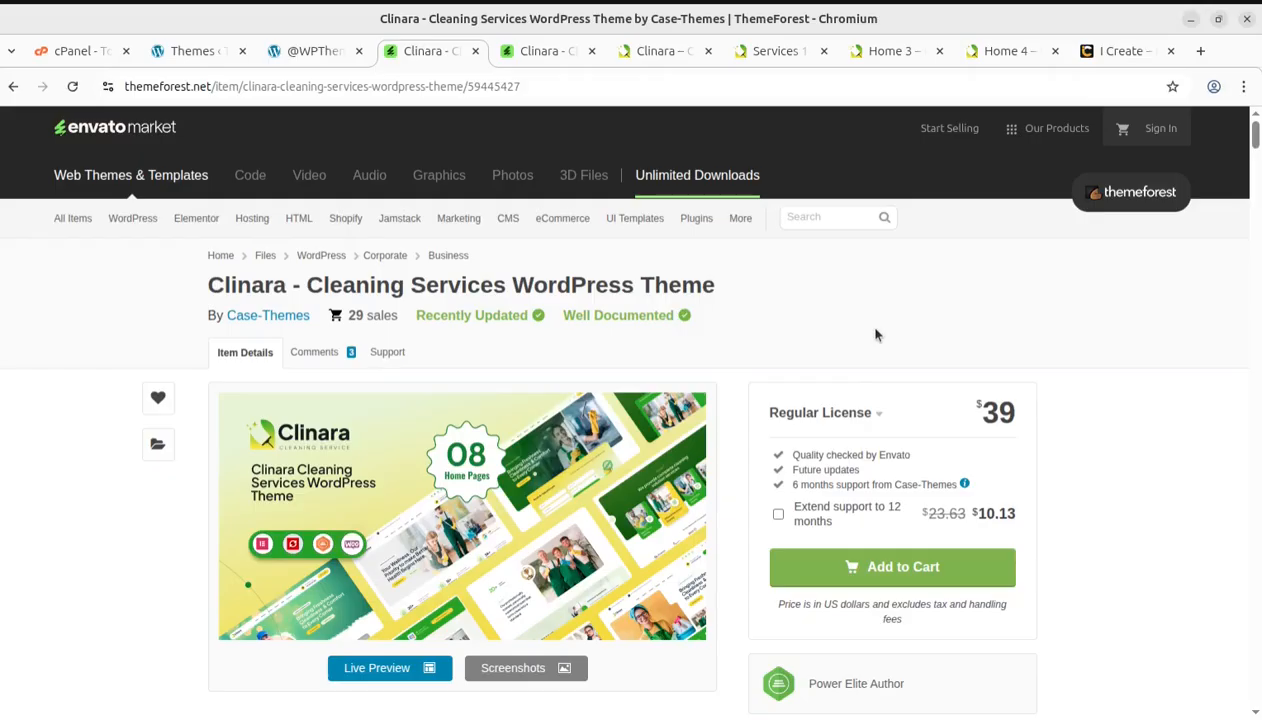
drag(969, 413, 1013, 420)
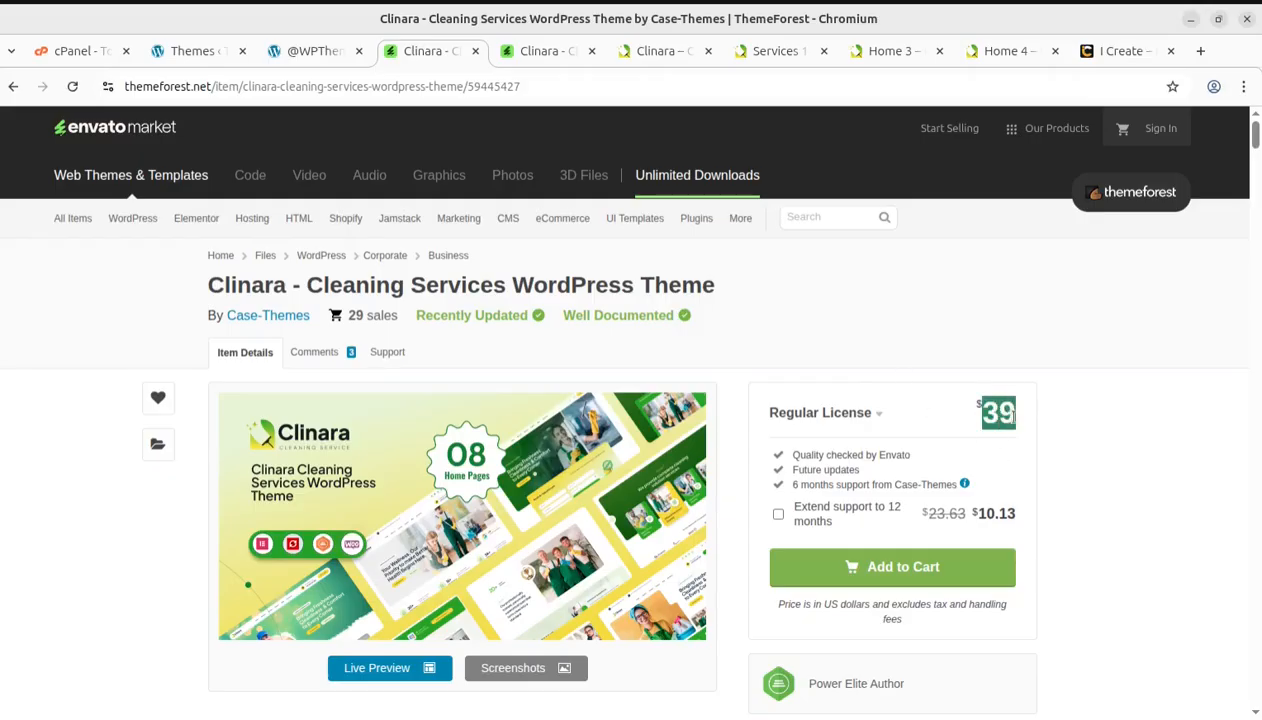
Look through the i-Create home page's website creation options and WordPress switching section, and view the i-Connect submenu
click(1105, 53)
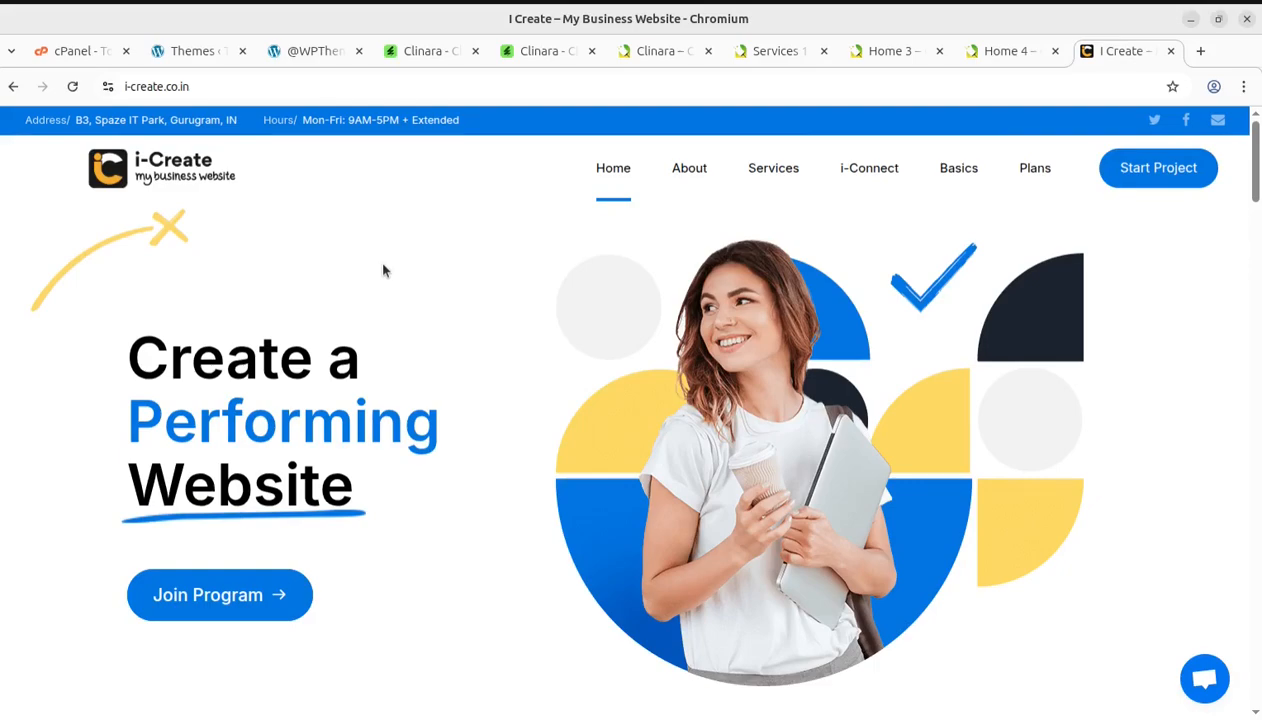
scroll(403, 389, down, 8)
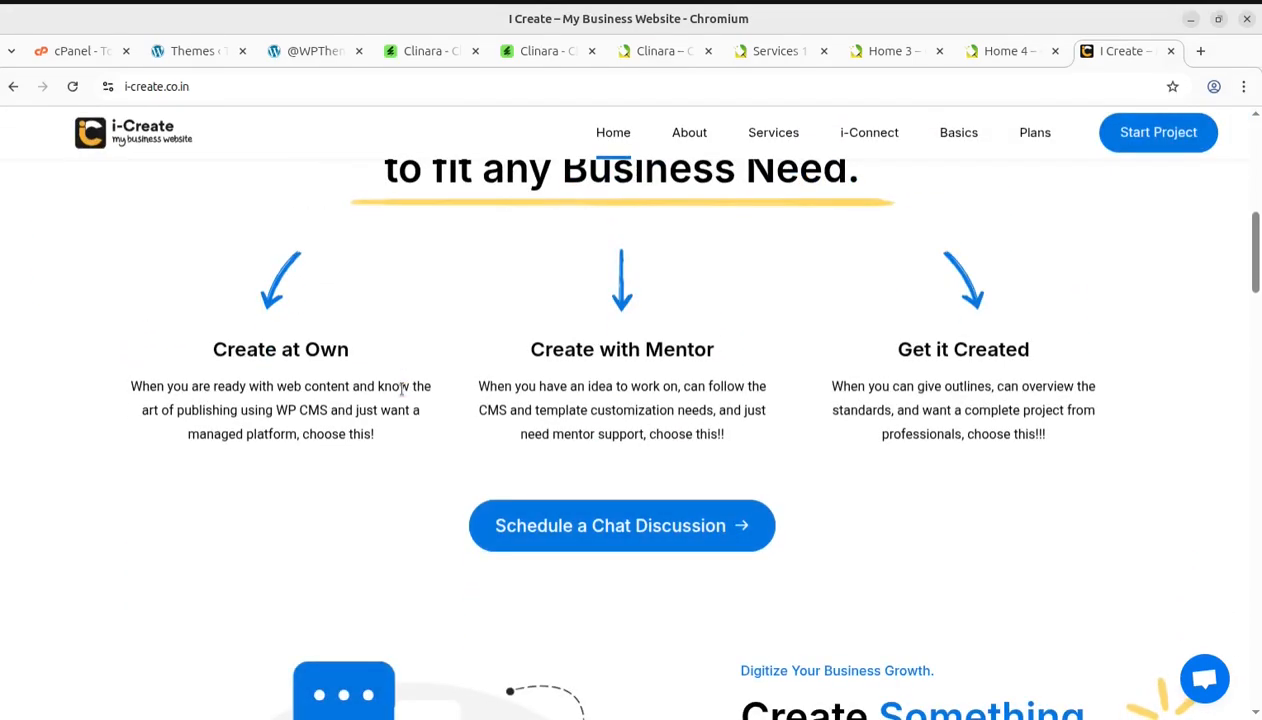
scroll(403, 392, down, 2)
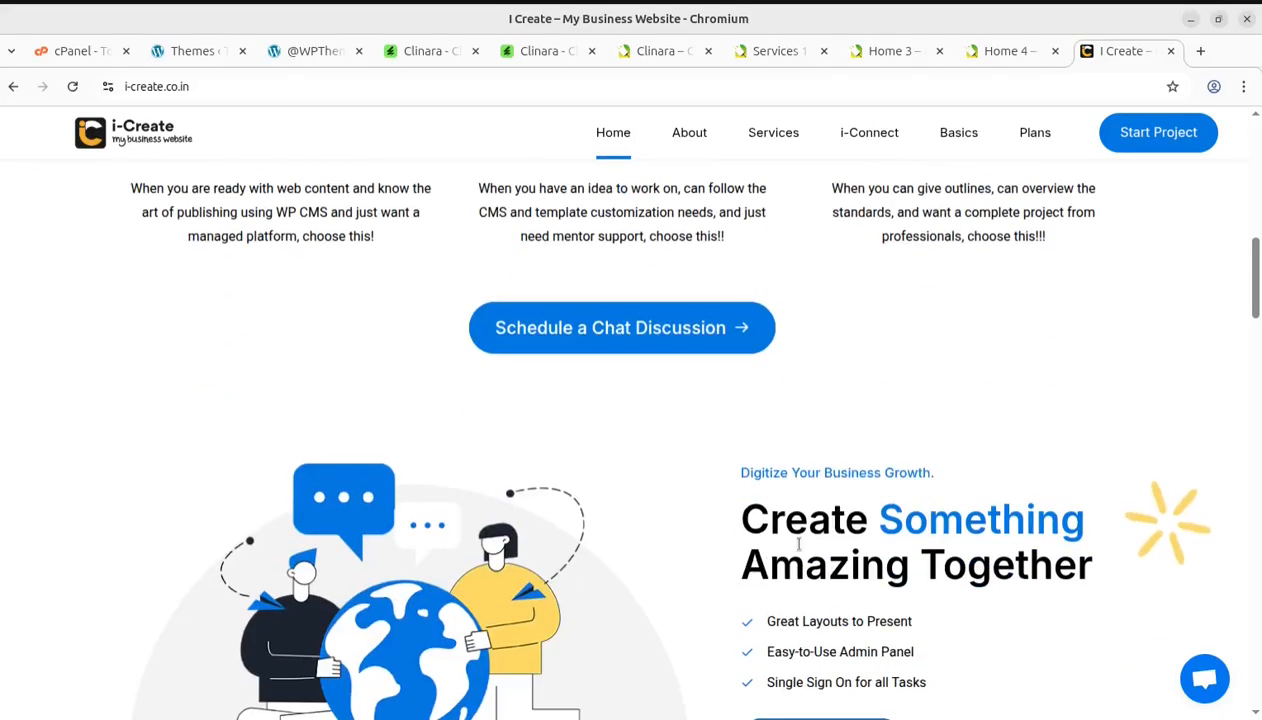
scroll(783, 546, down, 4)
scroll(783, 546, down, 1)
scroll(783, 546, down, 5)
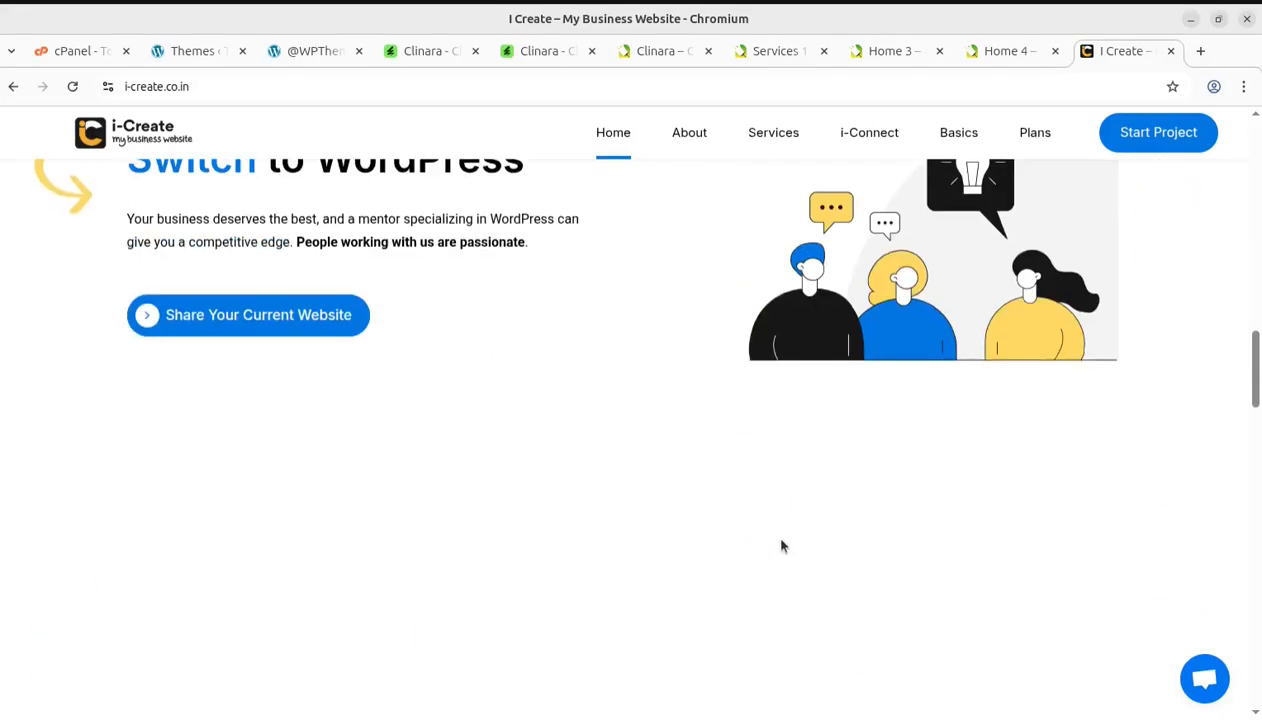
scroll(783, 546, up, 6)
scroll(783, 546, up, 10)
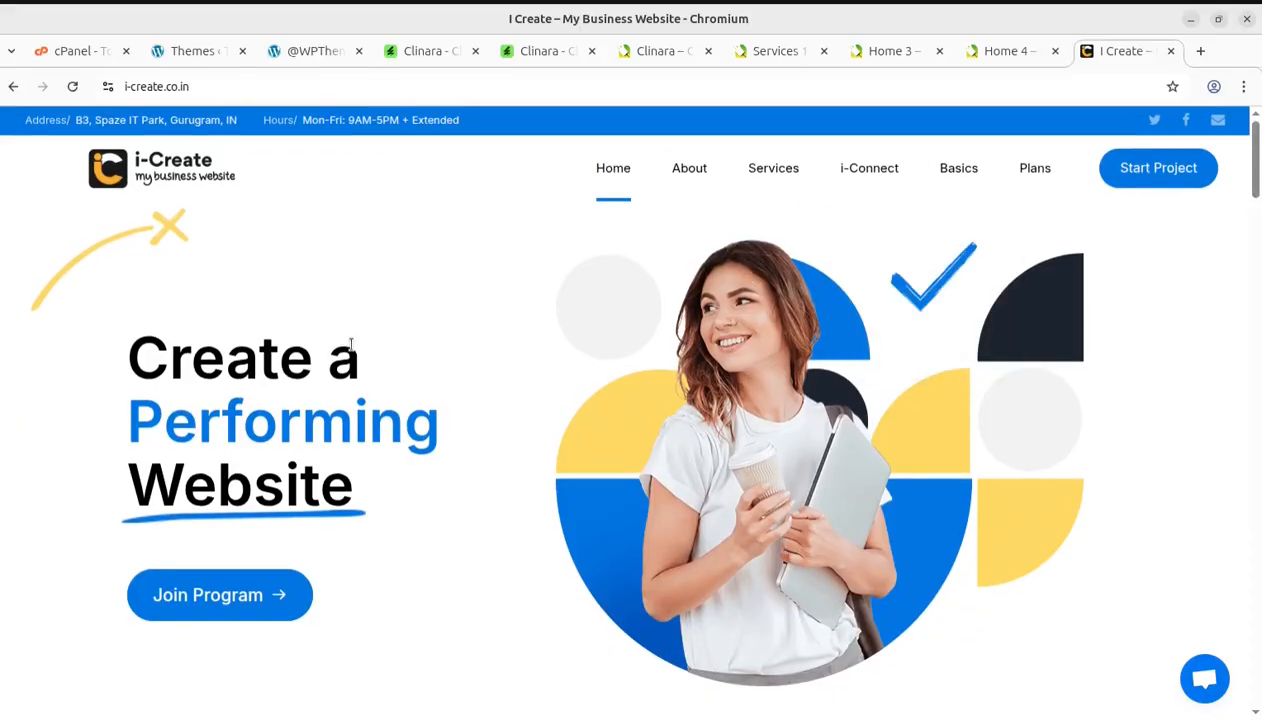
mouse_move(865, 164)
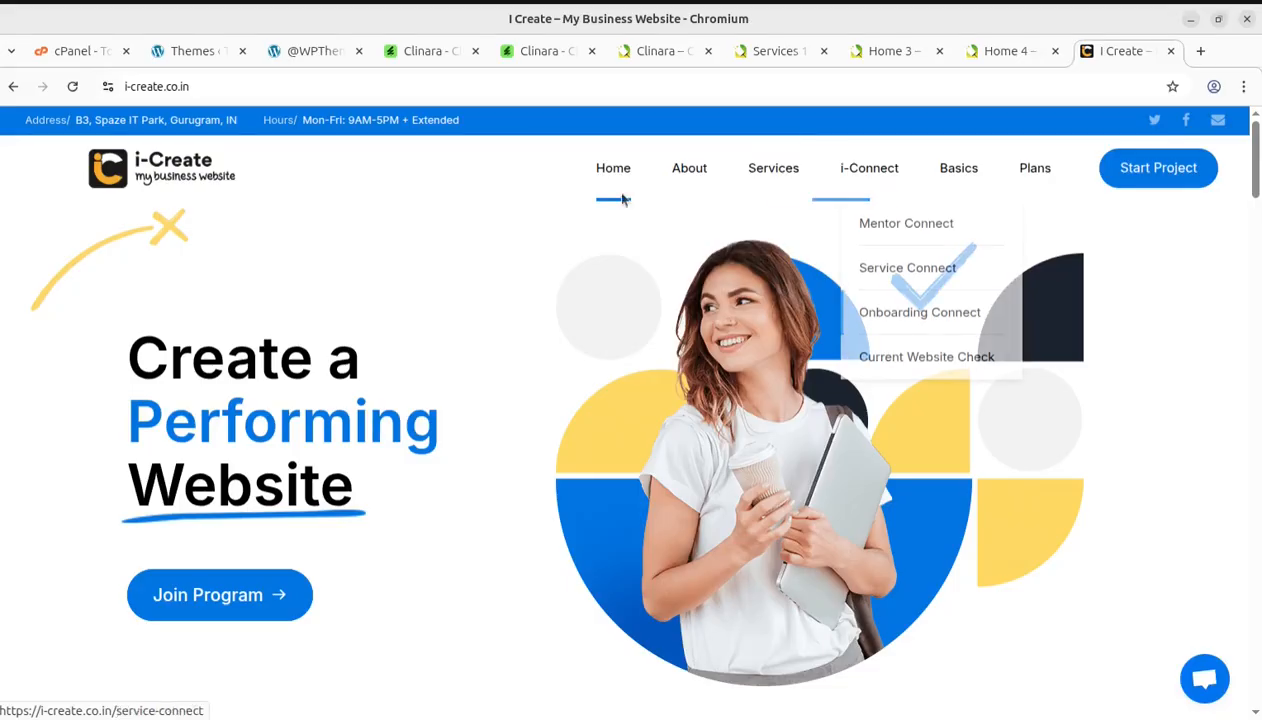
Review Clinara's ThemeForest item page and the hero area at the start of its full-screen preview
click(415, 56)
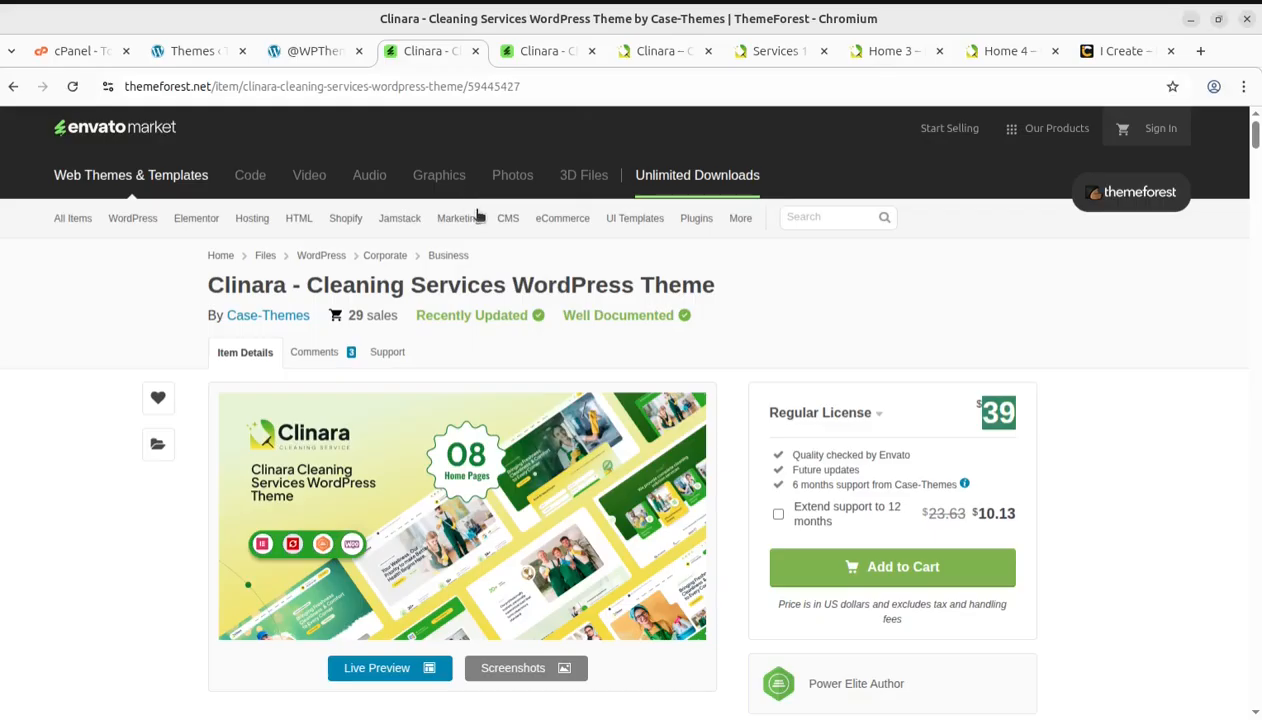
click(535, 51)
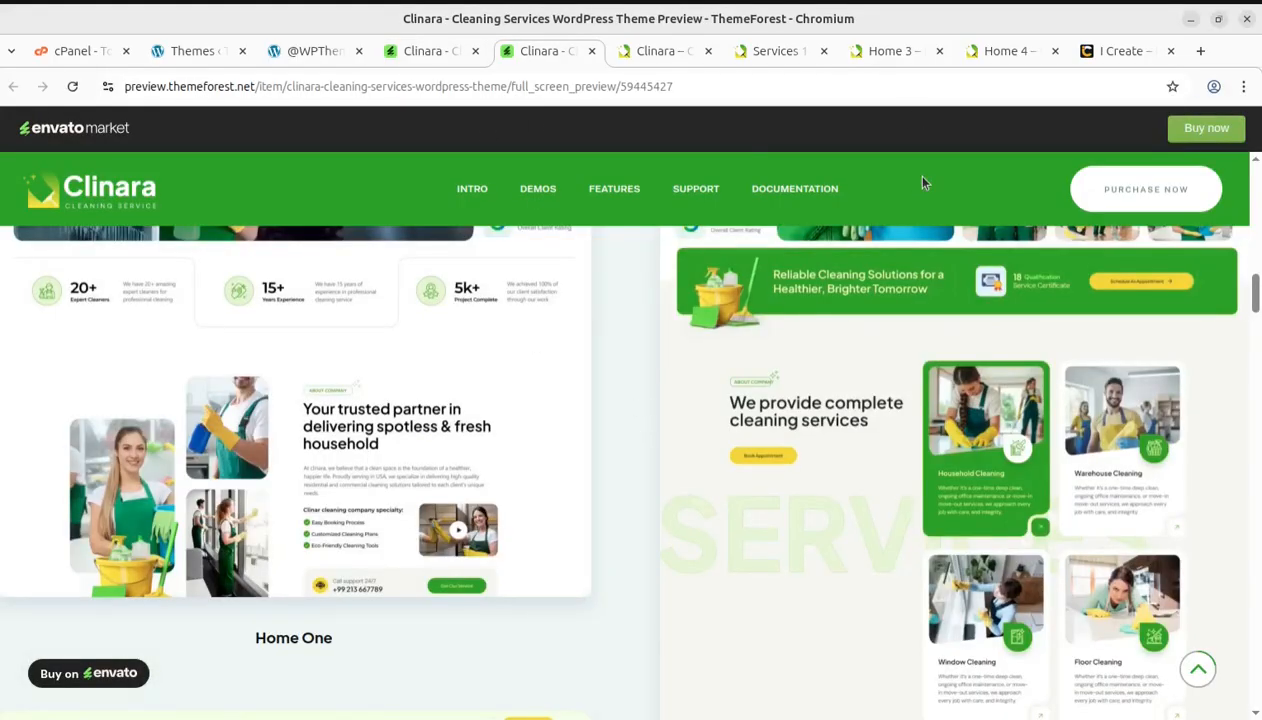
scroll(763, 465, up, 15)
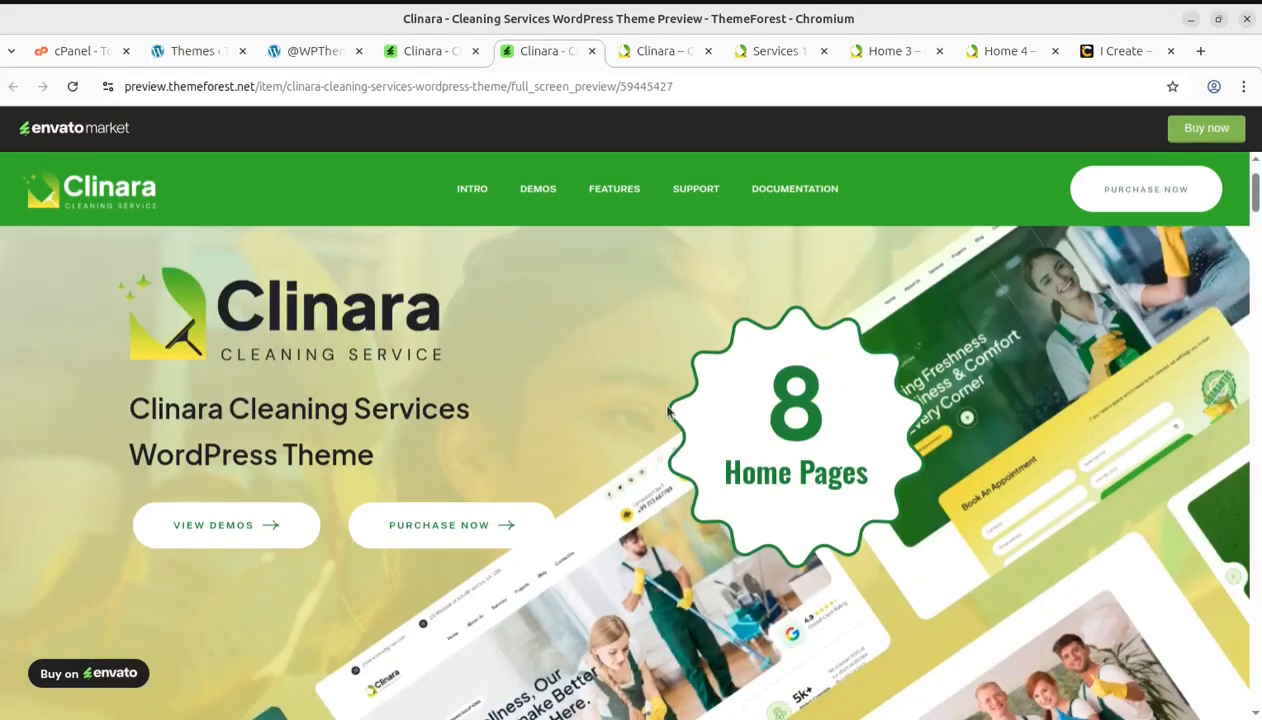
click(422, 52)
click(53, 357)
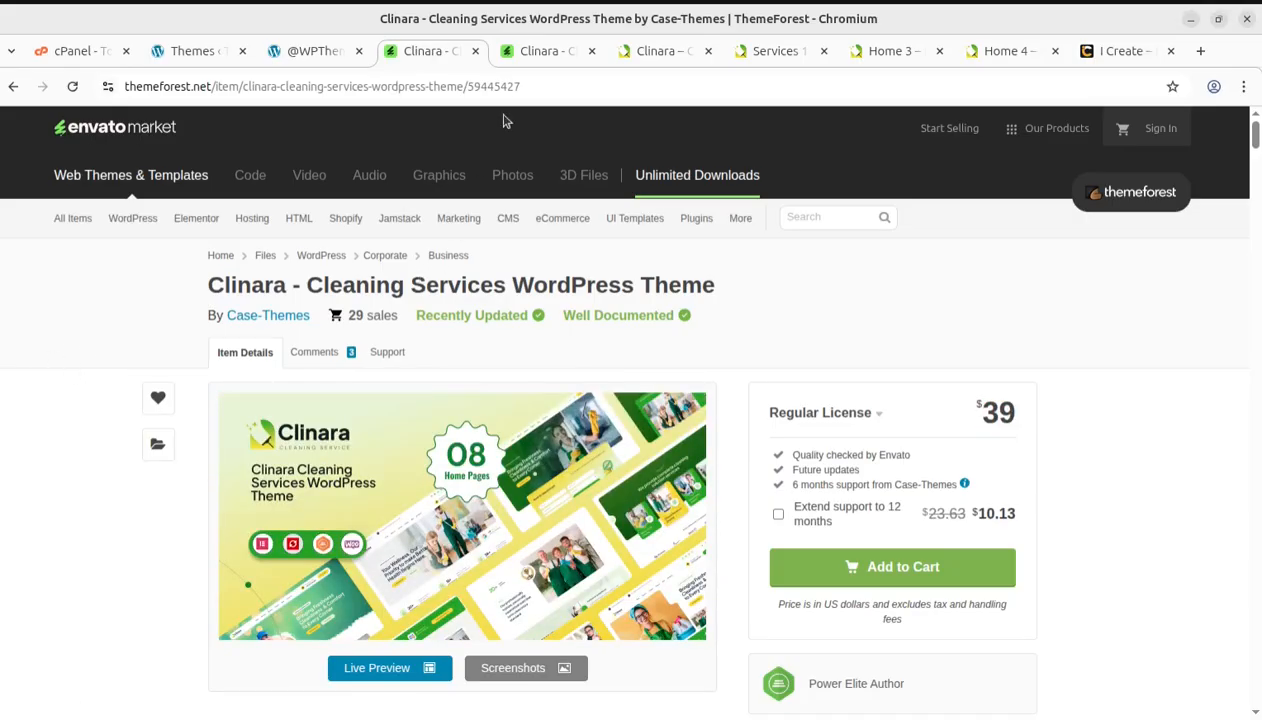
click(540, 55)
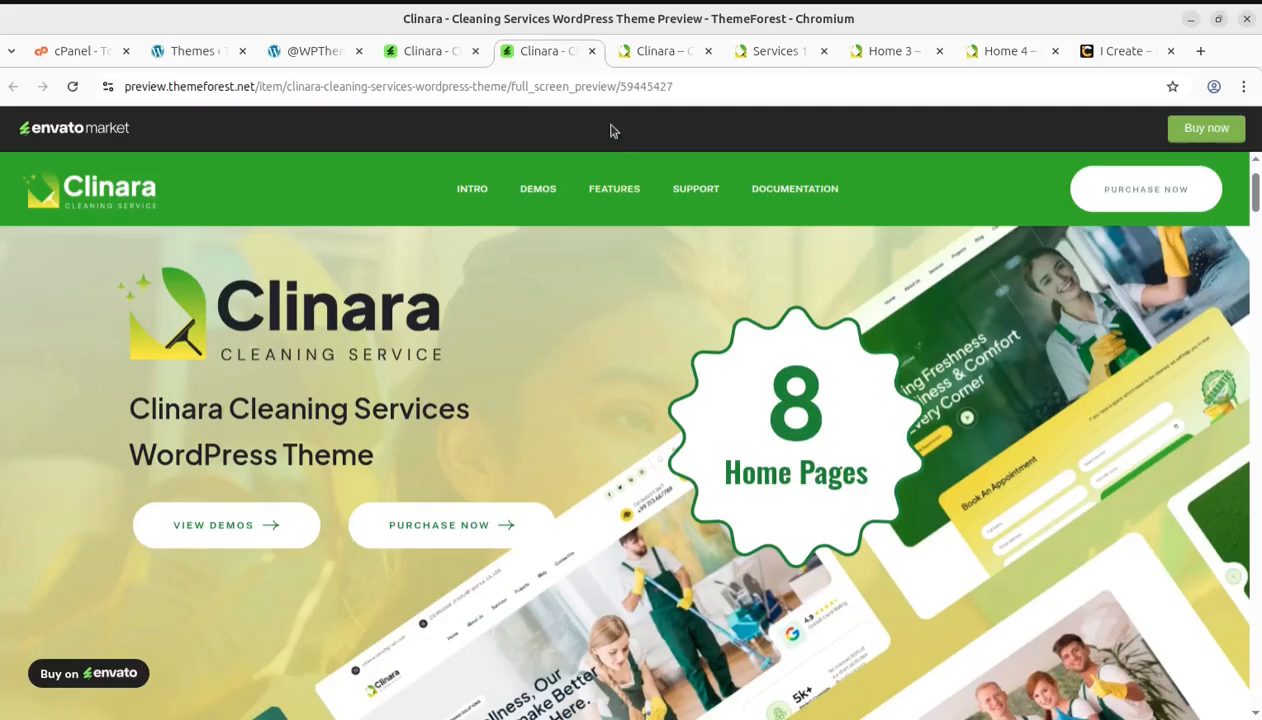
Revisit the open Clinara demo pages, including Services 1, Home 3 and Home 4, and return to the ThemeForest preview
click(641, 54)
click(757, 54)
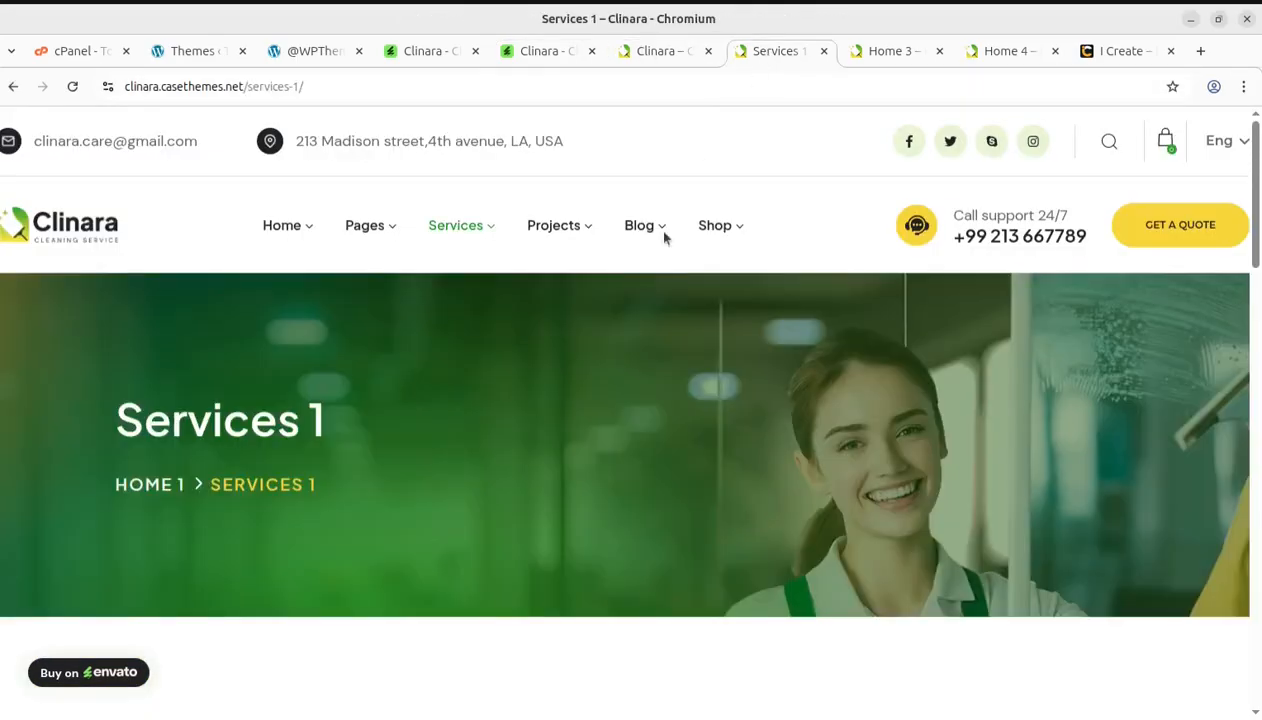
mouse_move(660, 236)
click(900, 60)
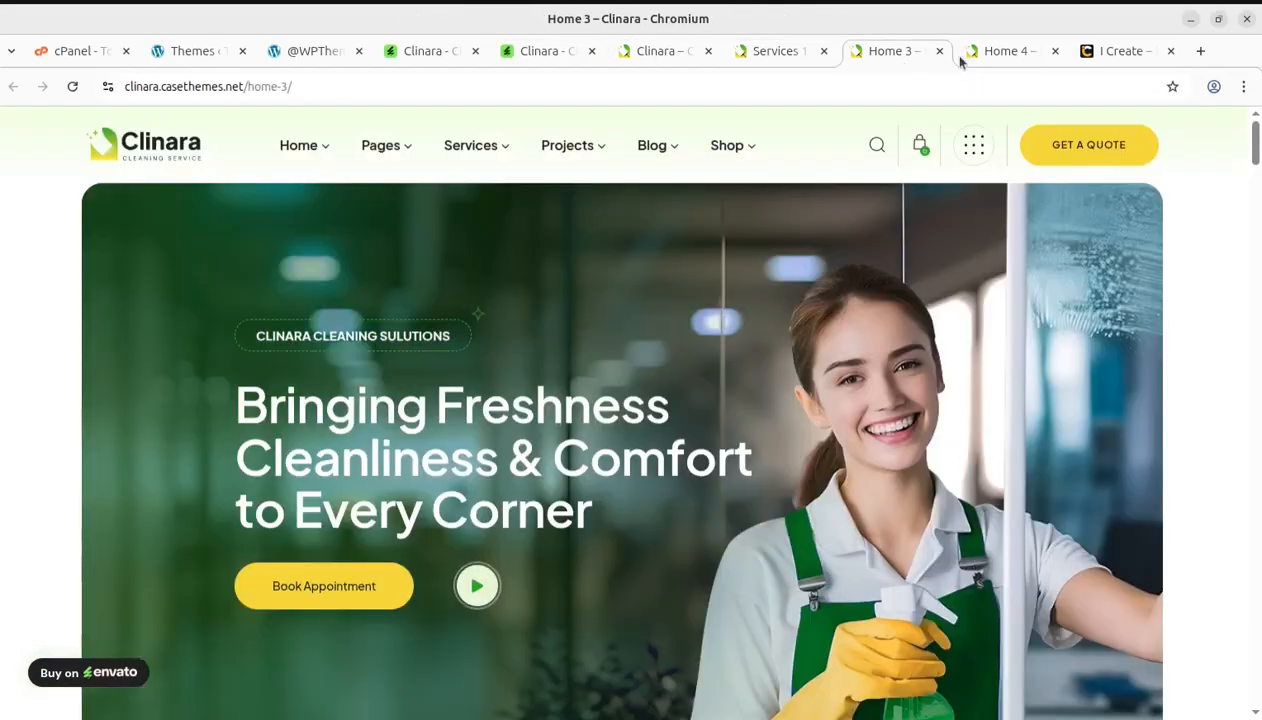
click(1010, 55)
scroll(806, 315, up, 6)
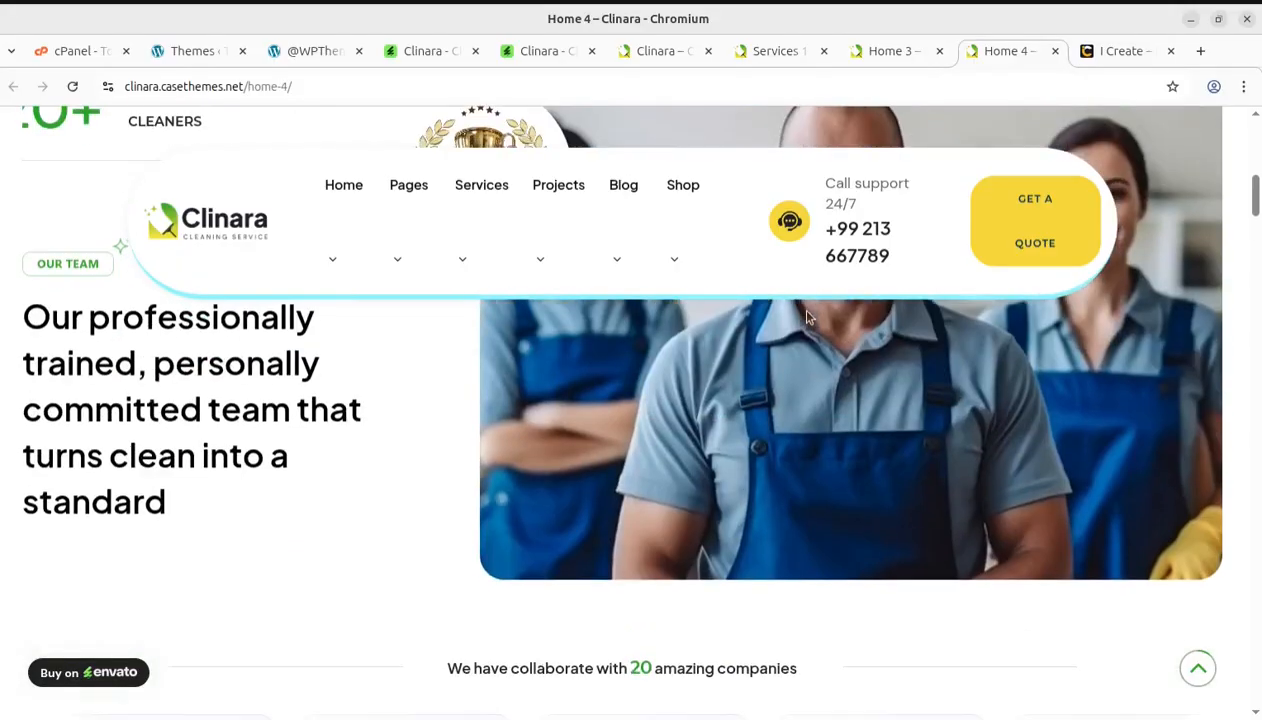
click(431, 54)
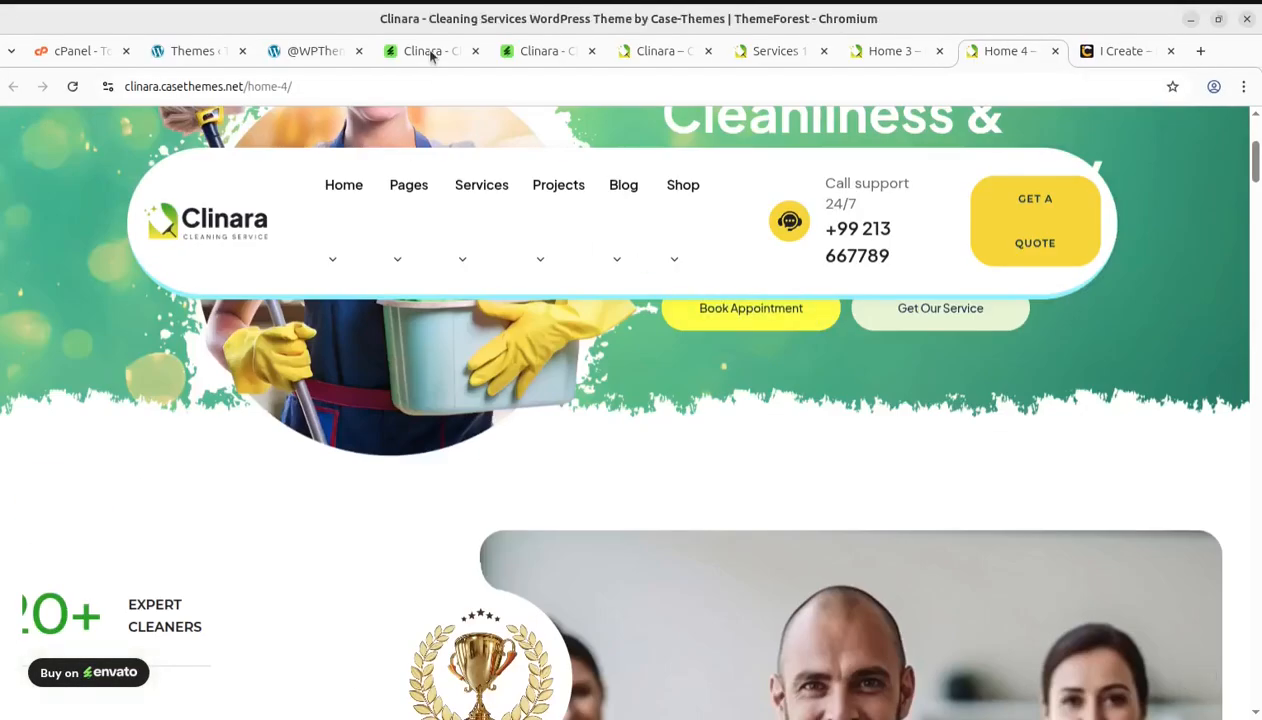
click(551, 54)
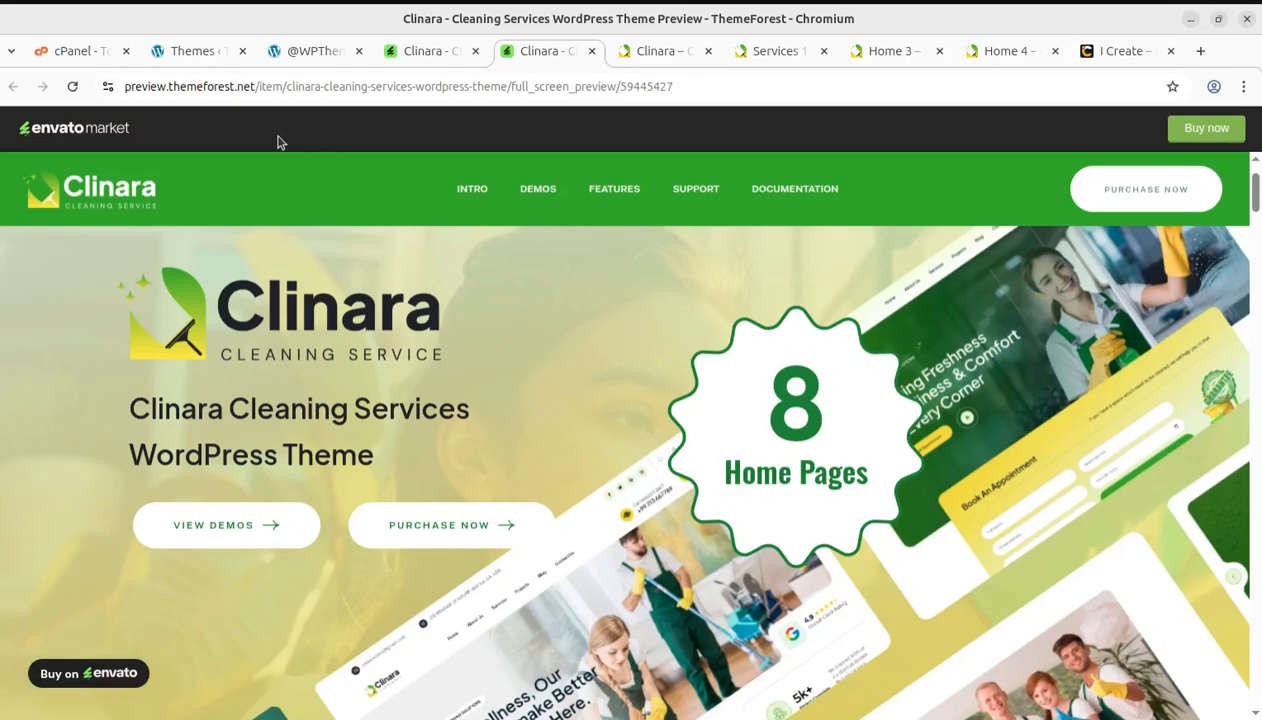
Check the test site's Clinara setup wizard at its final stage and expand the Extras links
click(308, 50)
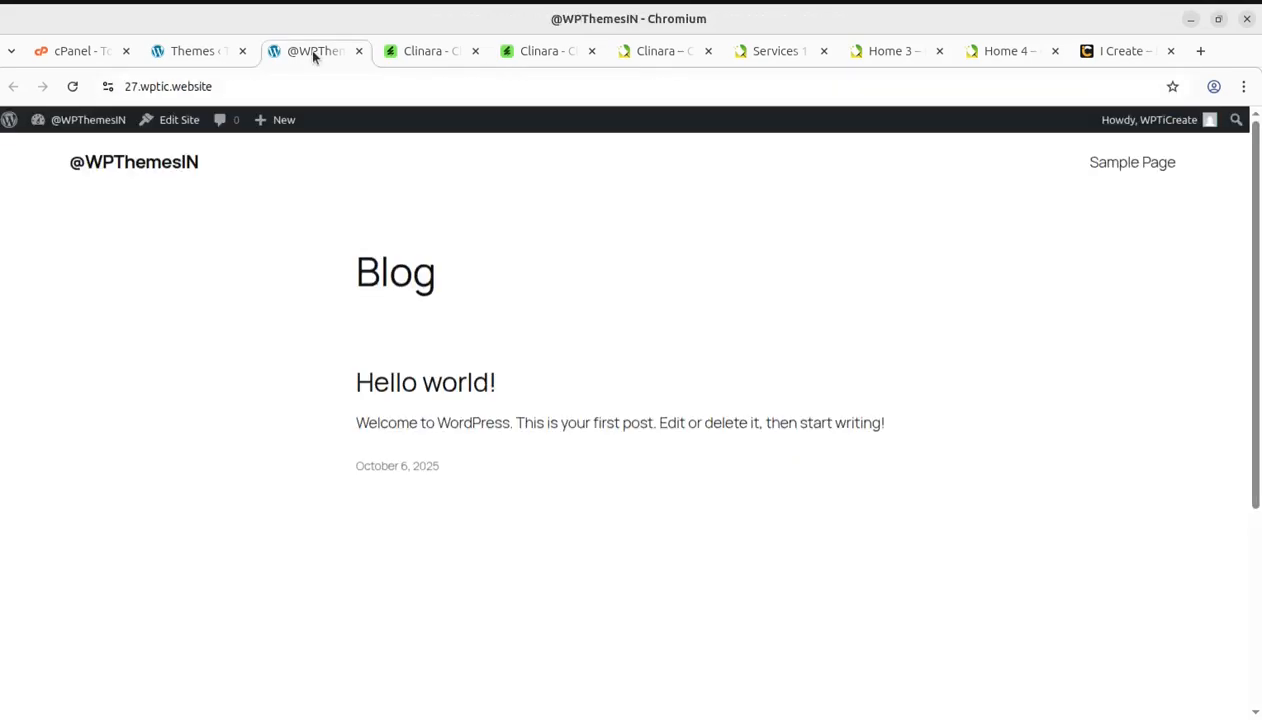
click(205, 53)
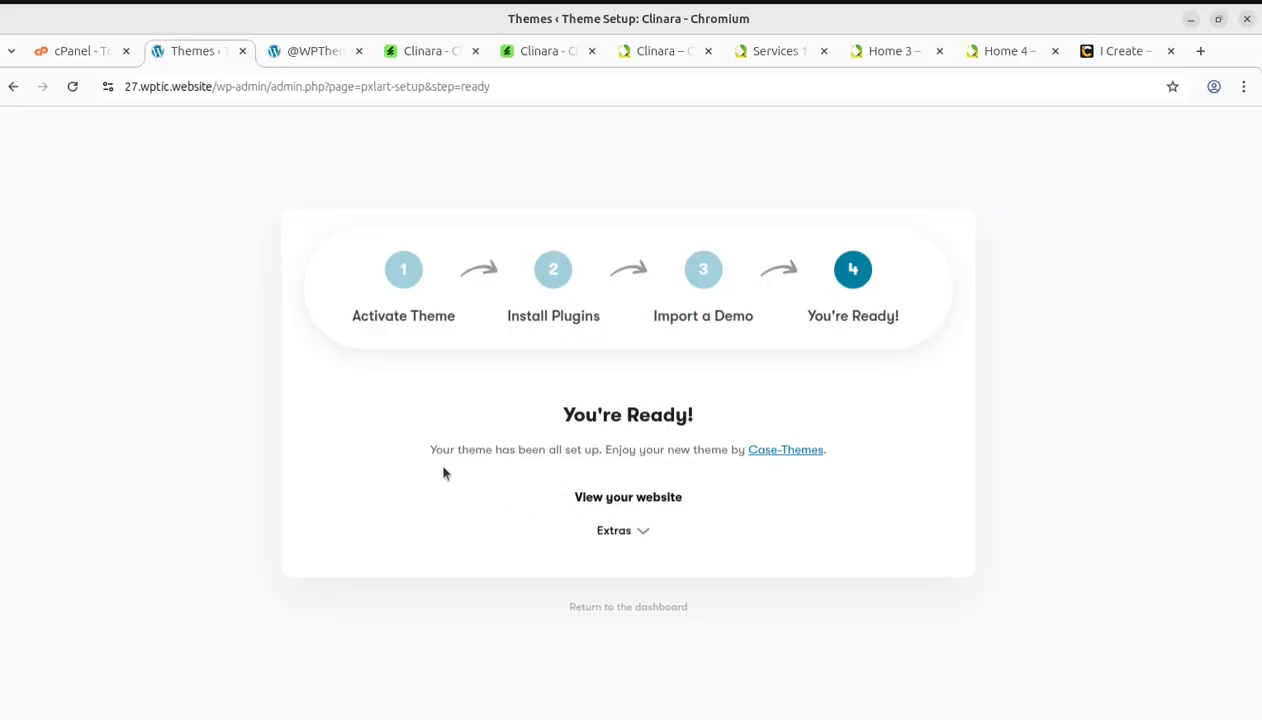
click(641, 532)
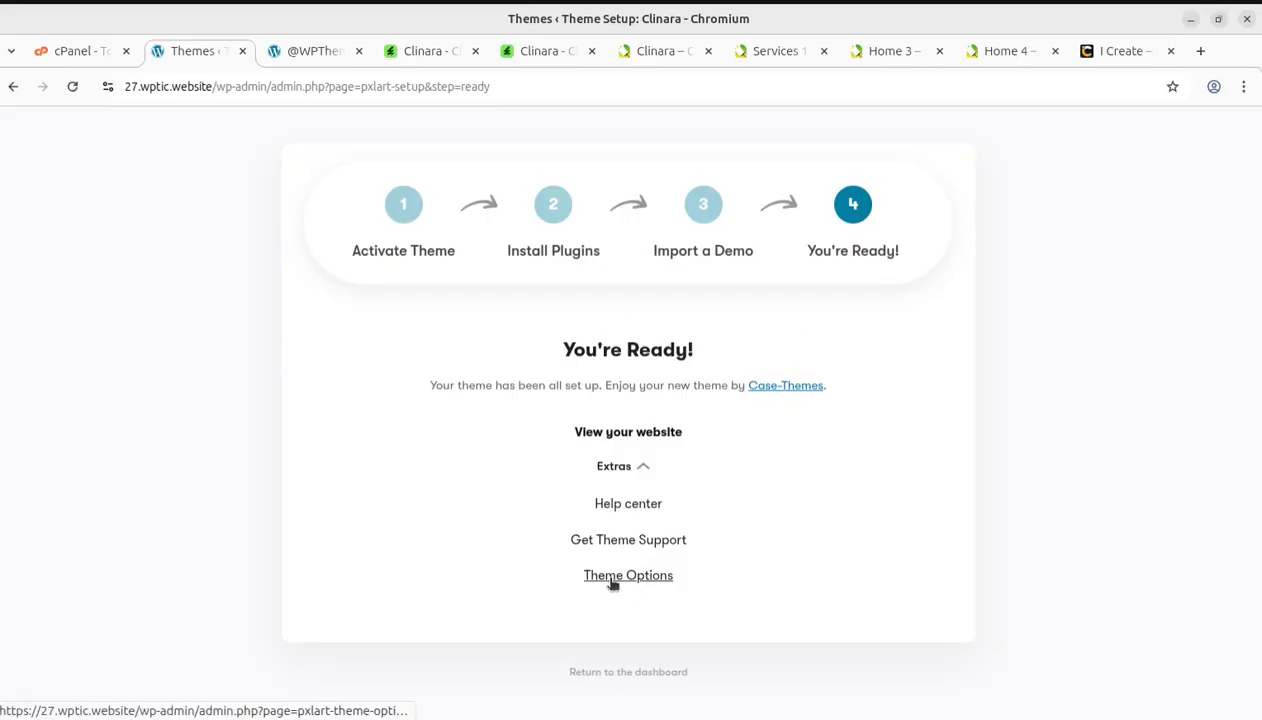
Reload the test site's front page and look over the imported Clinara homepage down to its About Company section
click(310, 51)
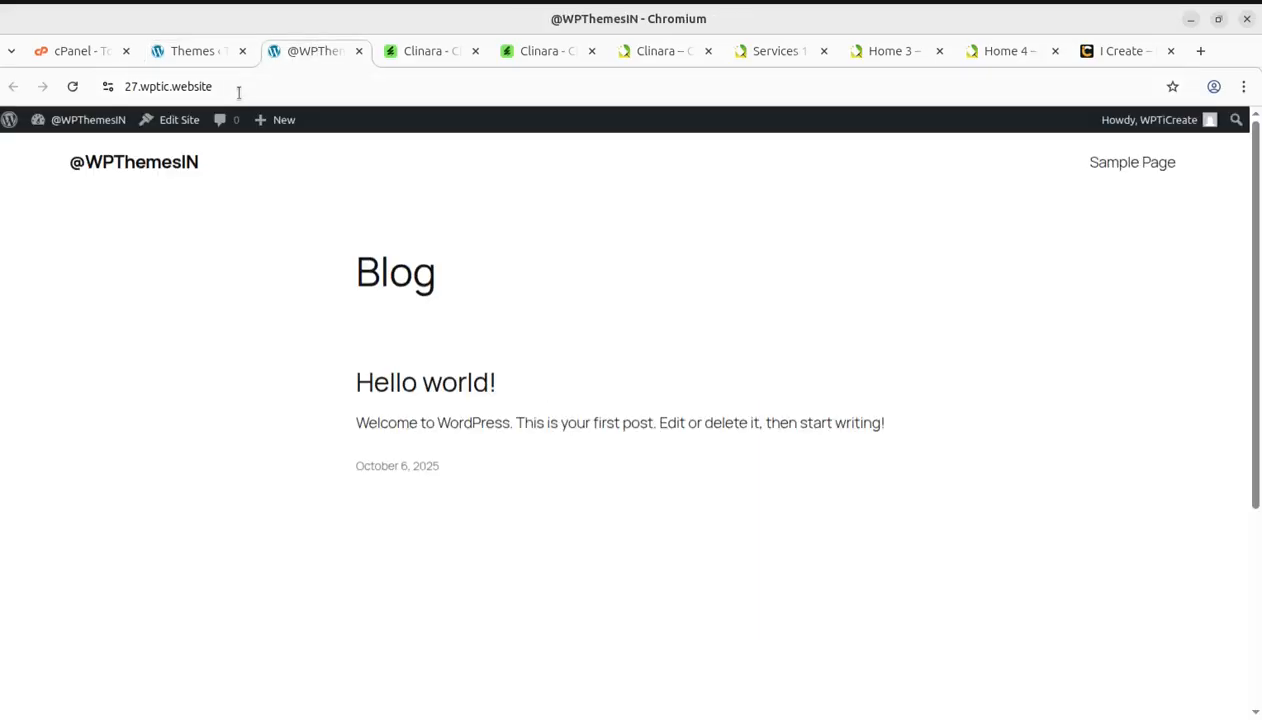
click(76, 88)
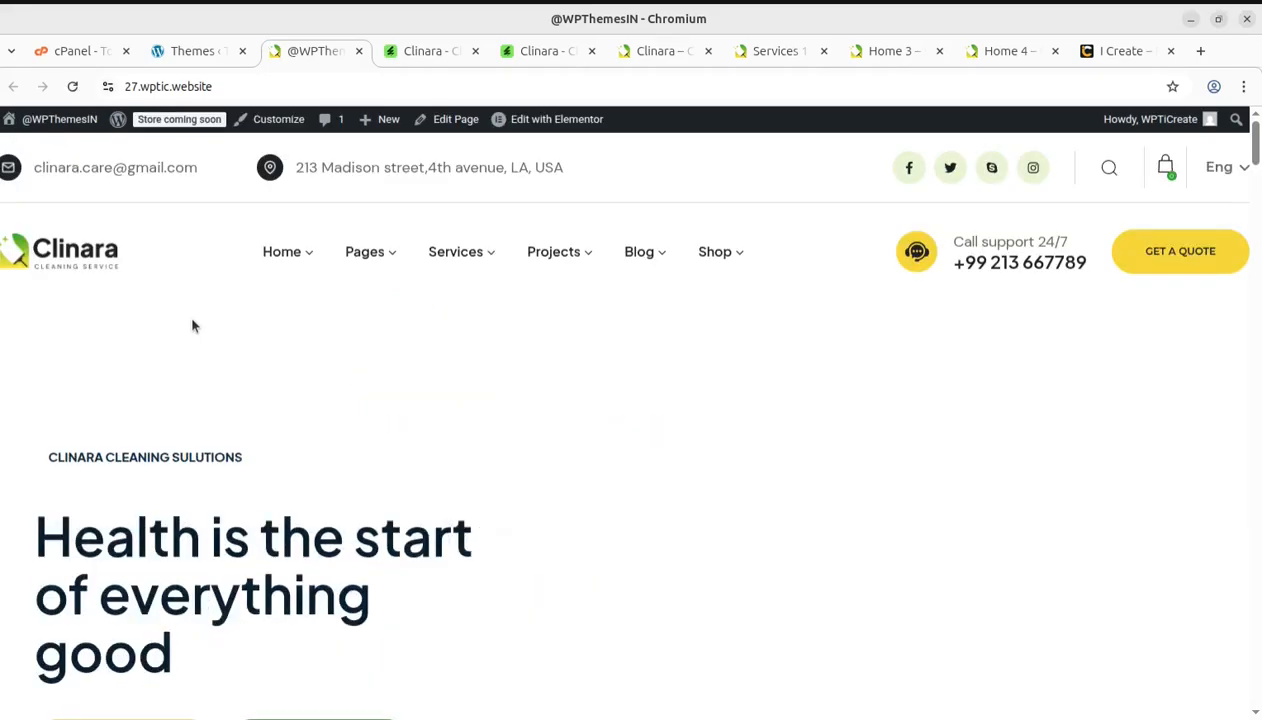
scroll(682, 298, down, 9)
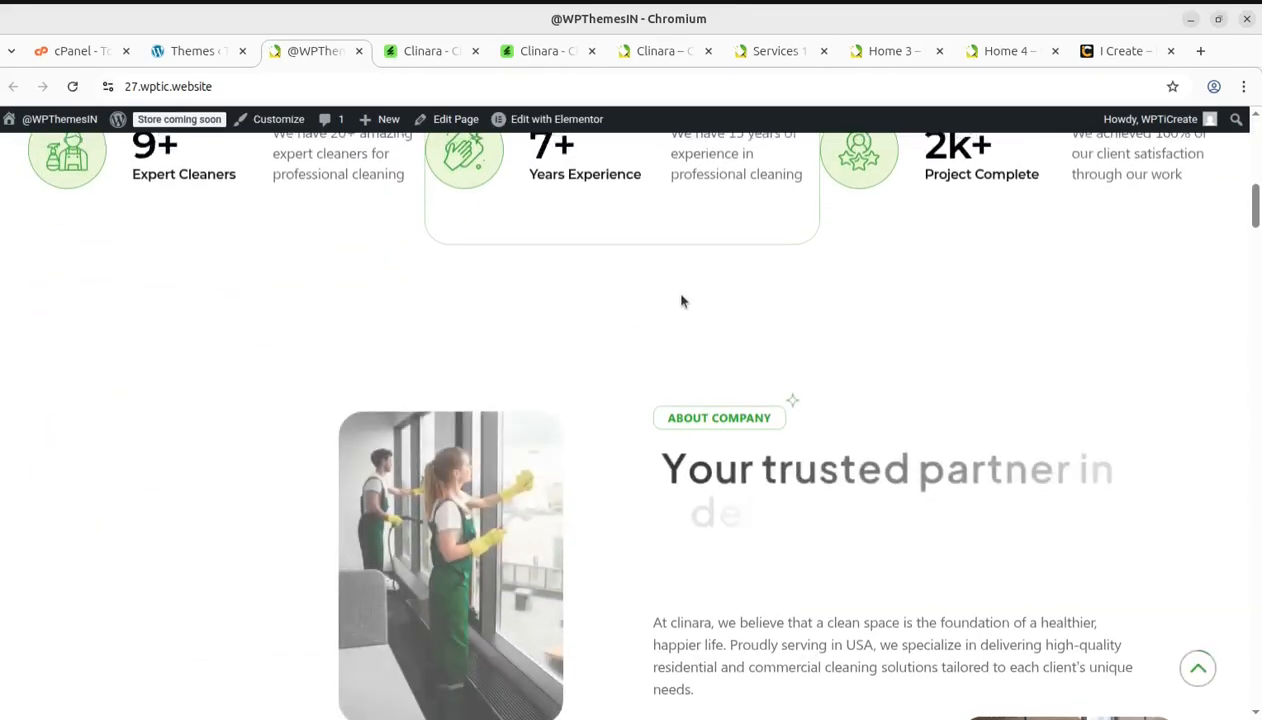
scroll(641, 296, up, 8)
scroll(560, 285, up, 1)
Check the imported homepage's Home and Pages submenus and look through its sections down to Why Choose Us
mouse_move(307, 256)
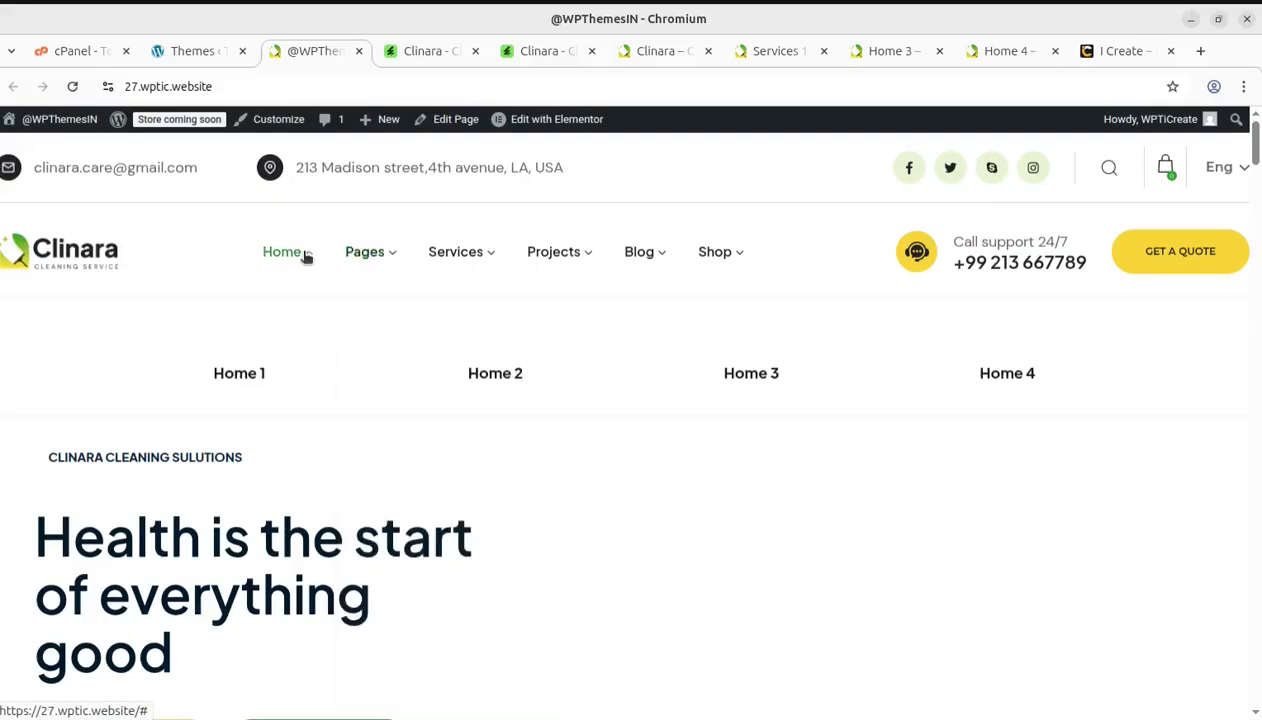
mouse_move(372, 240)
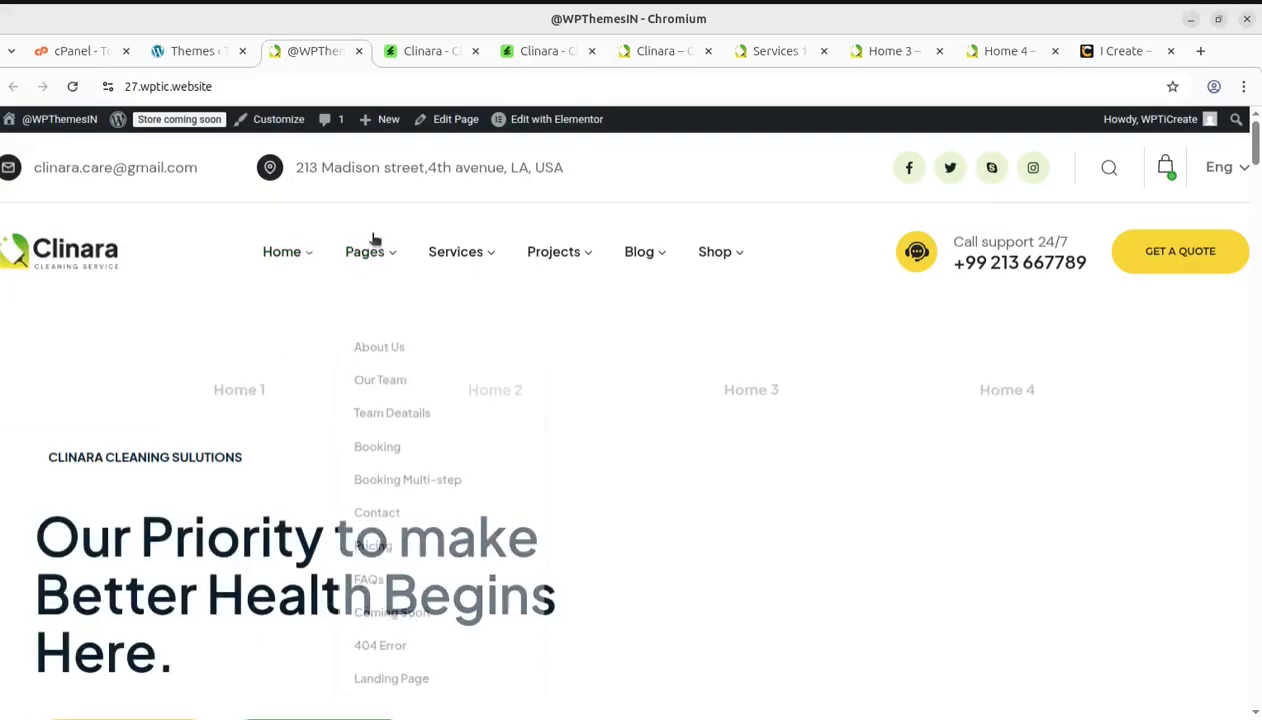
scroll(397, 268, down, 2)
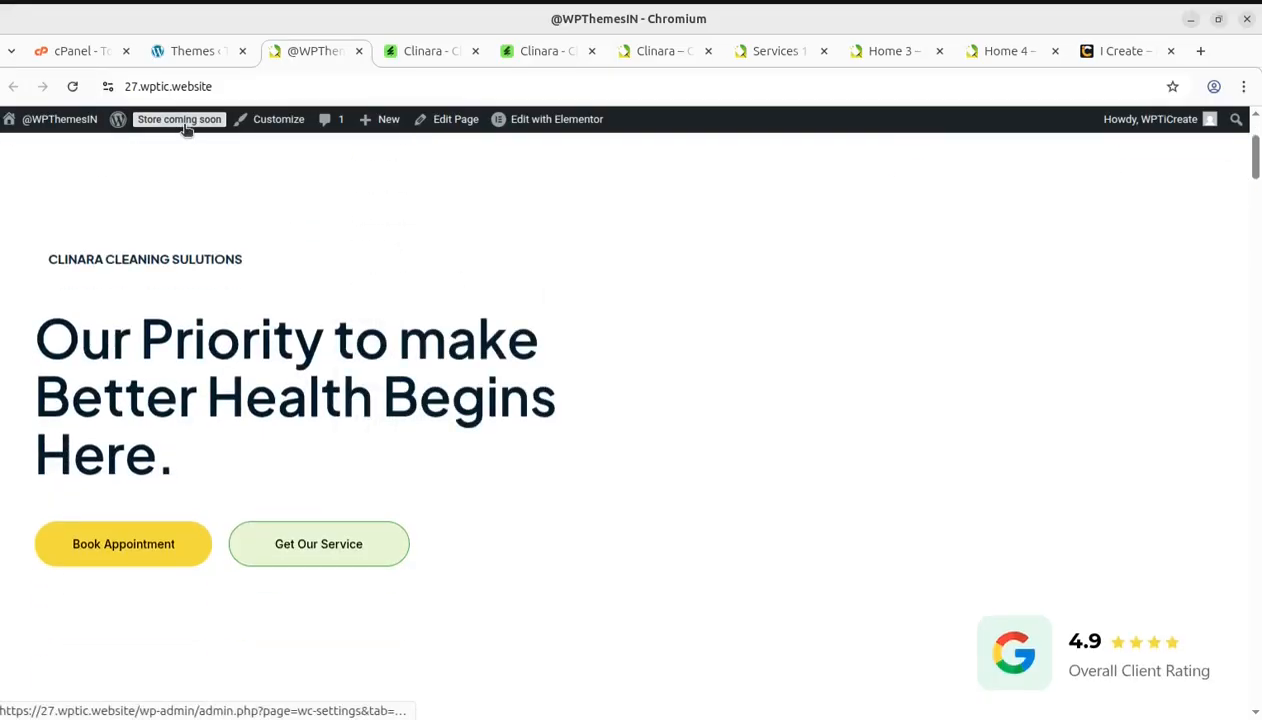
scroll(684, 282, down, 8)
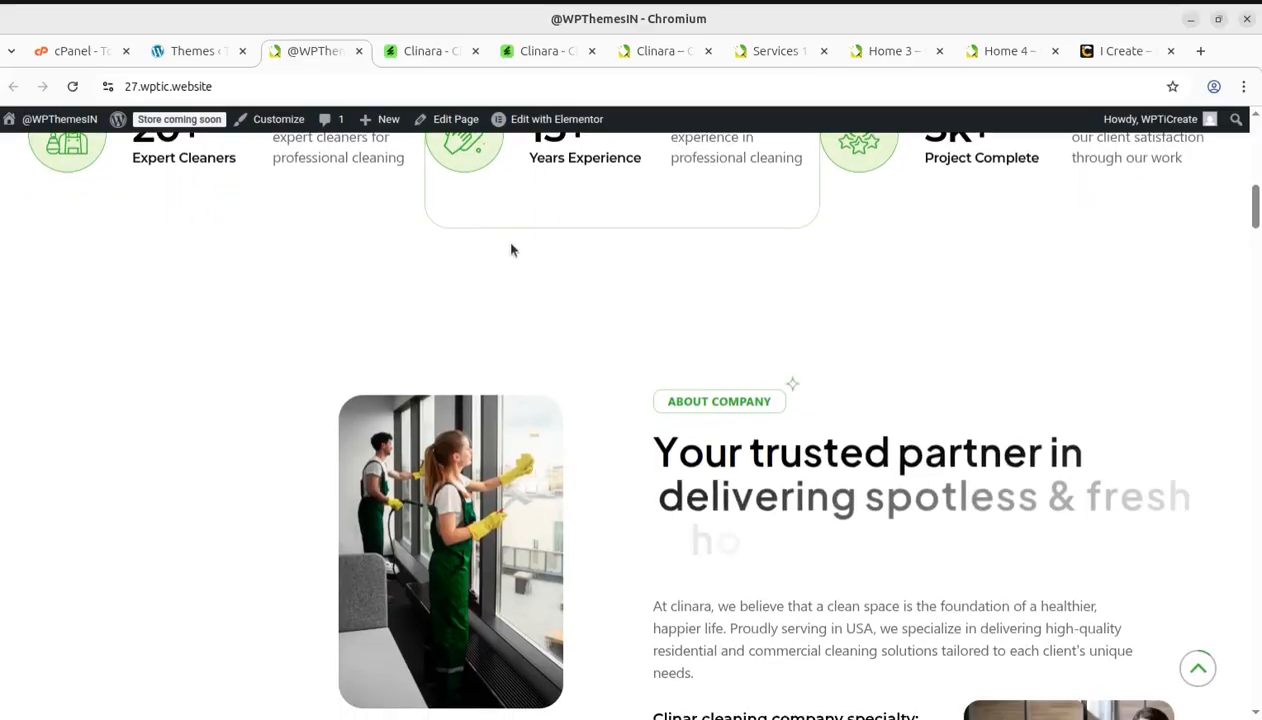
scroll(511, 250, down, 10)
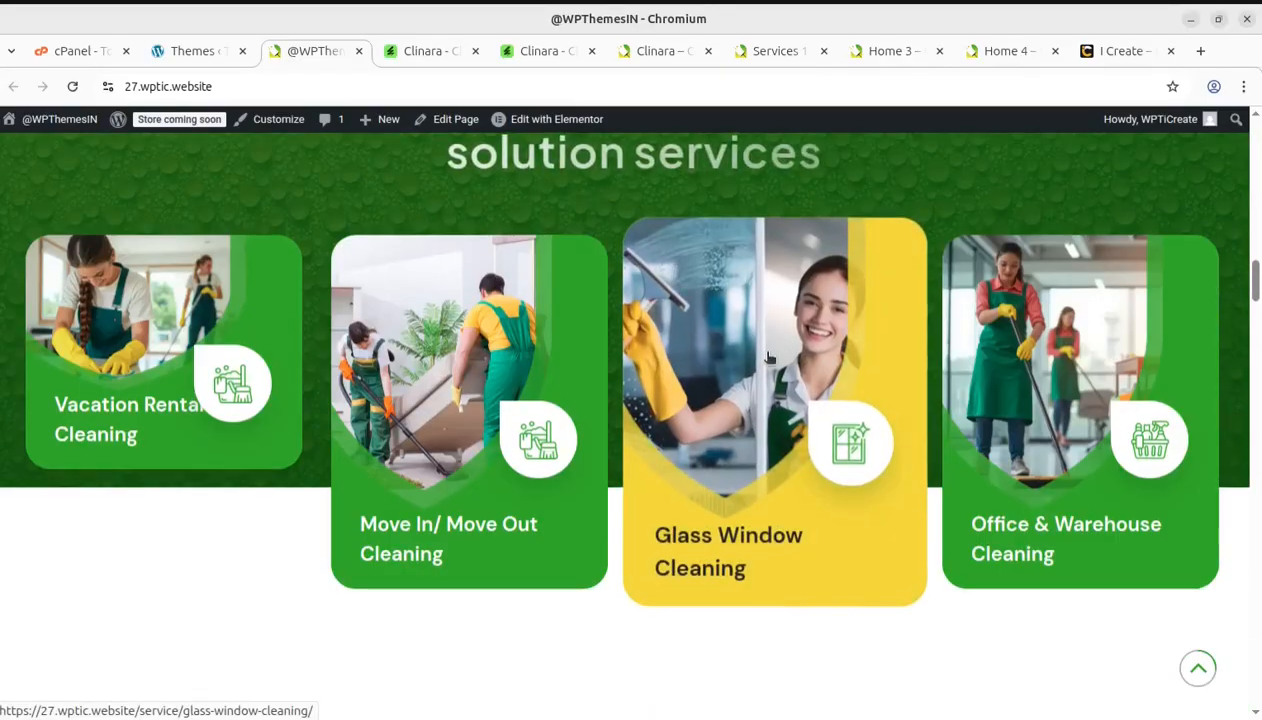
scroll(666, 360, down, 15)
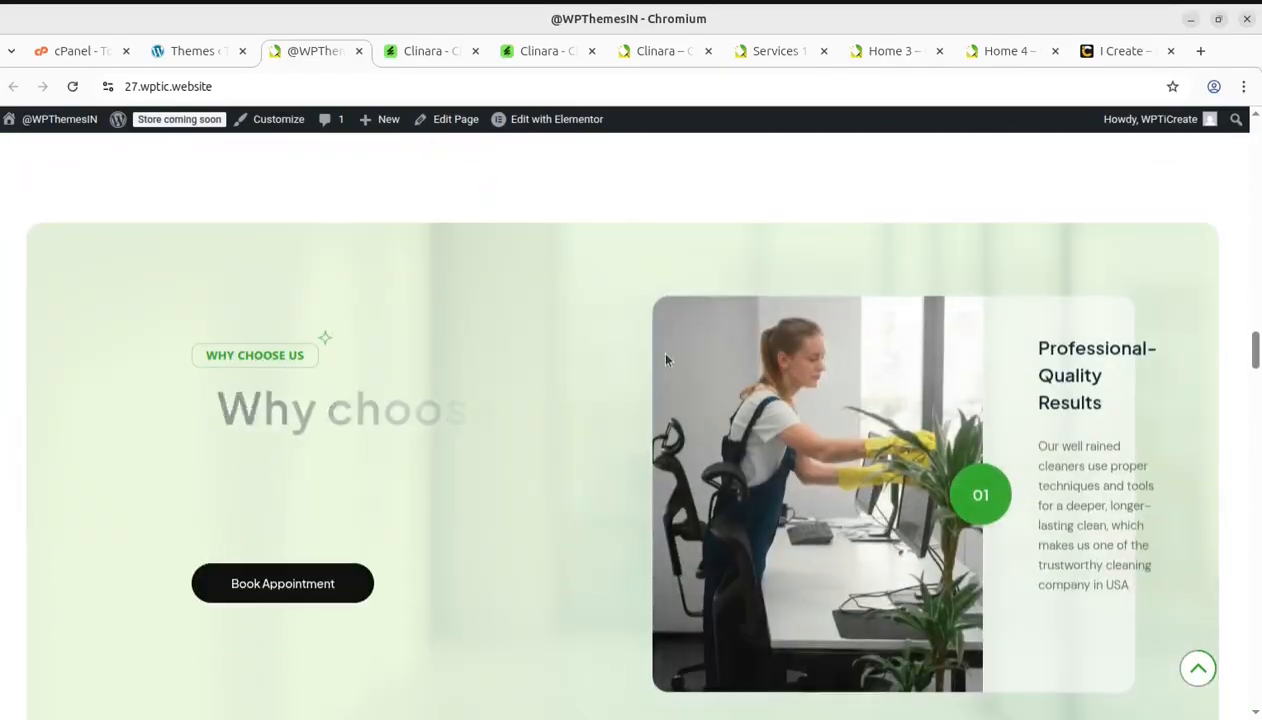
scroll(666, 360, down, 13)
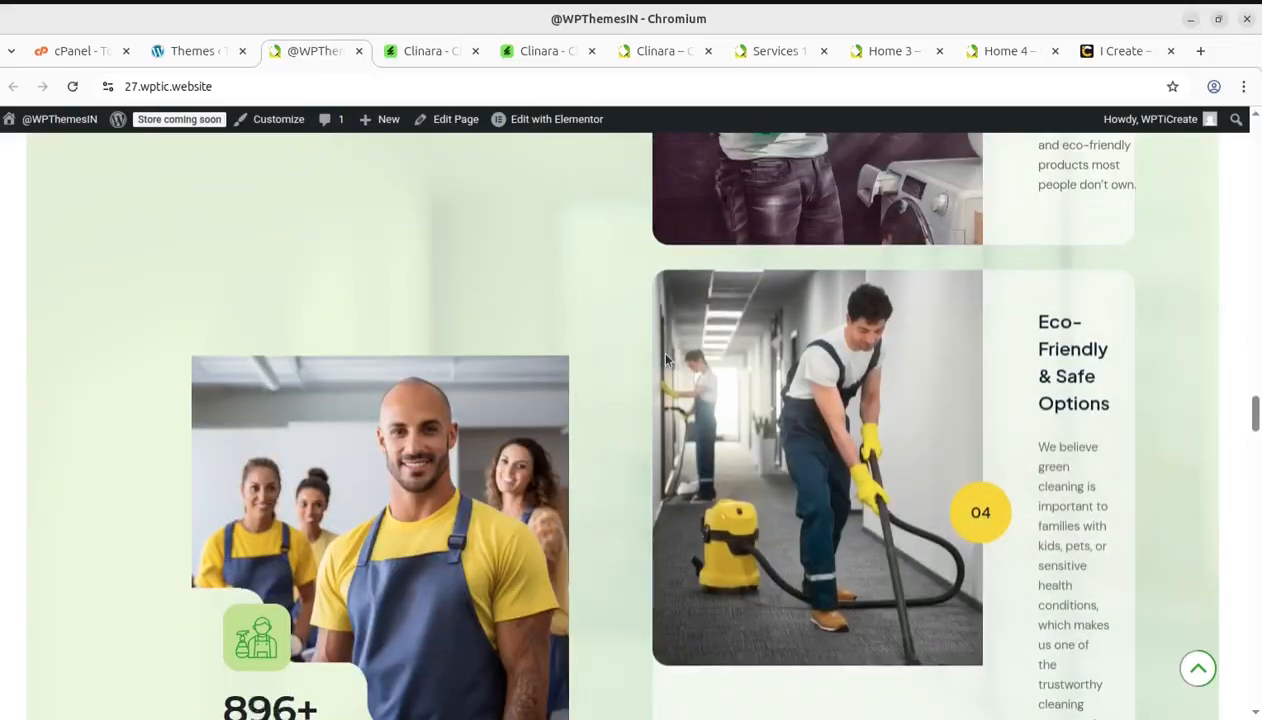
scroll(611, 293, down, 4)
Leave the setup wizard for the dashboard, browse the Pages list and view Home 2 One Page in a new tab
key(ctrl+Page_Up)
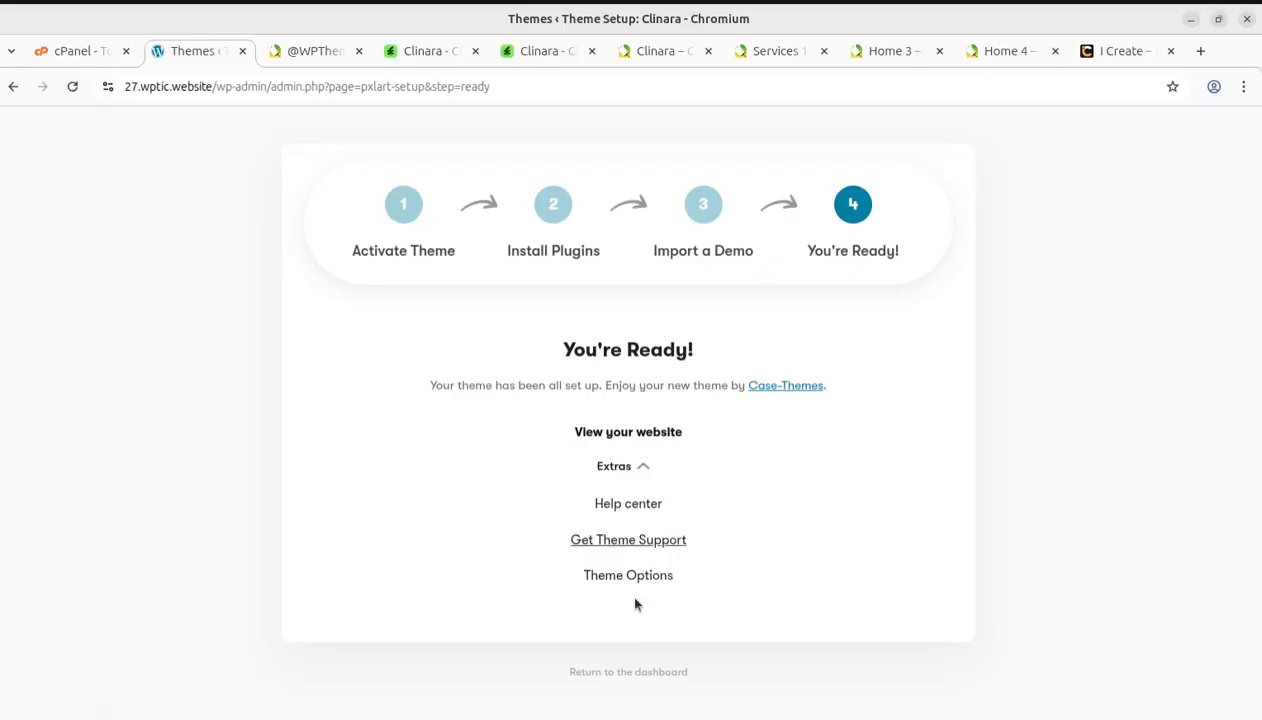
click(619, 674)
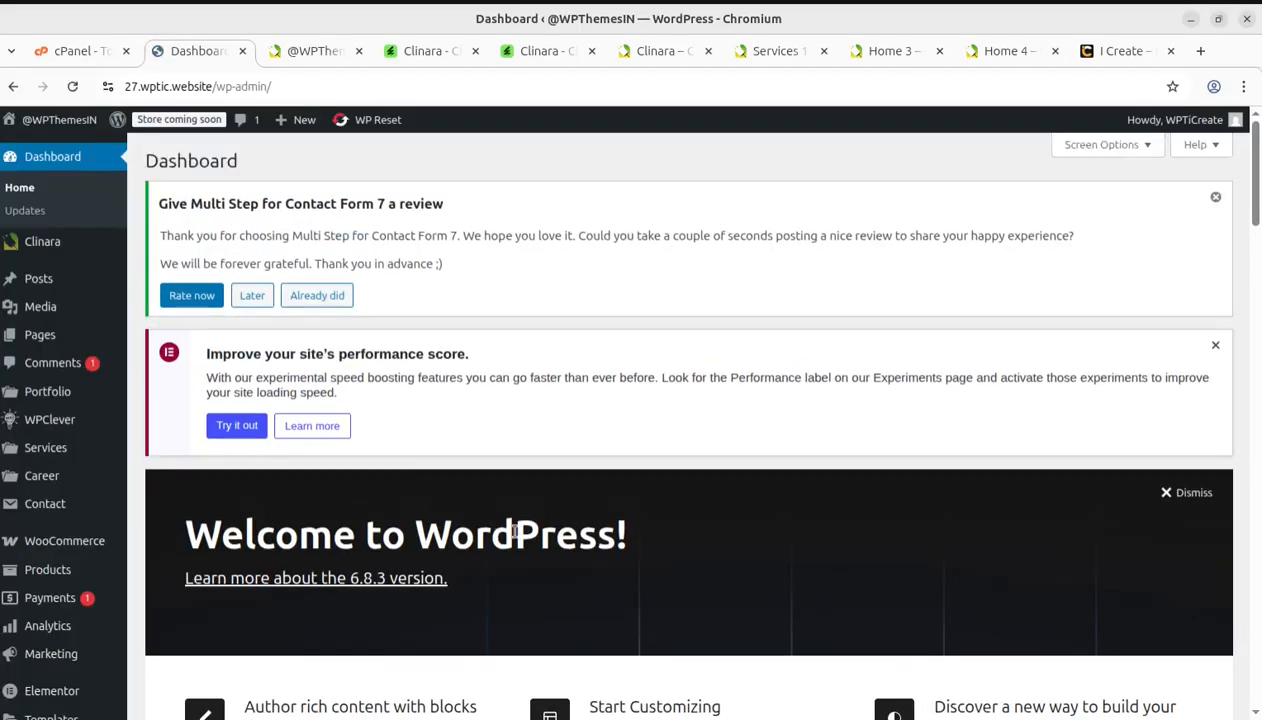
mouse_move(128, 346)
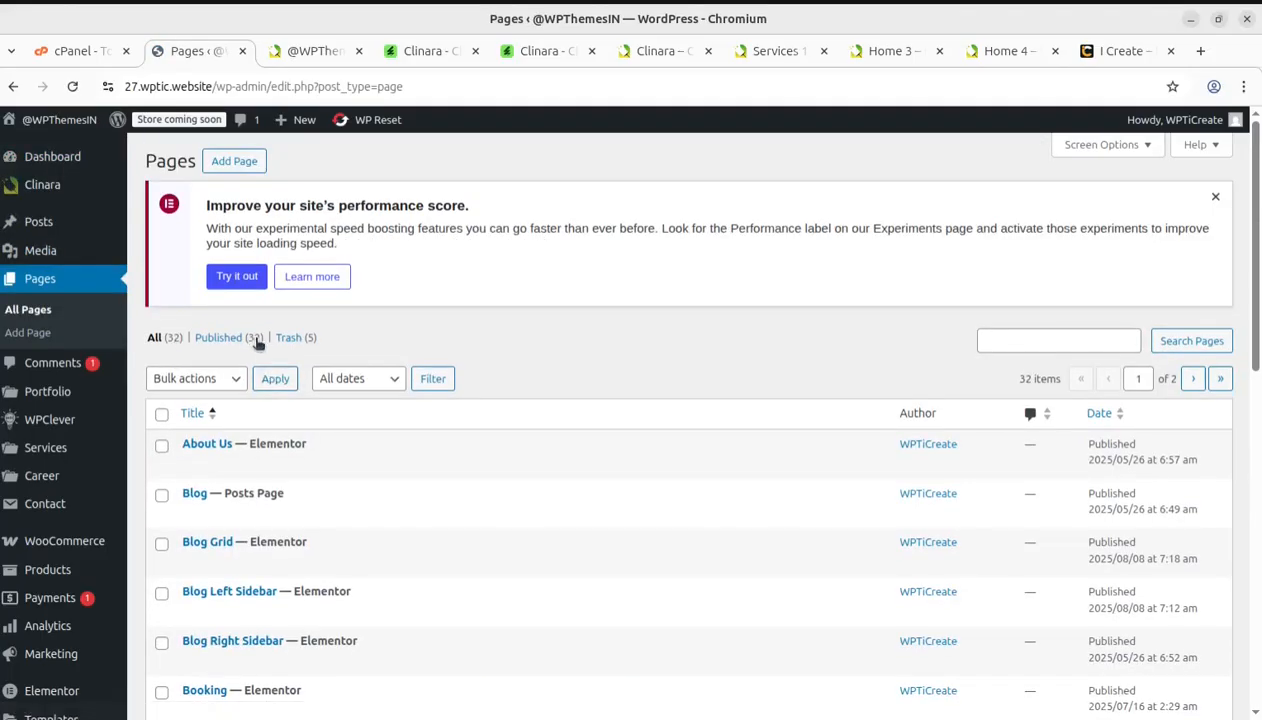
scroll(340, 495, down, 5)
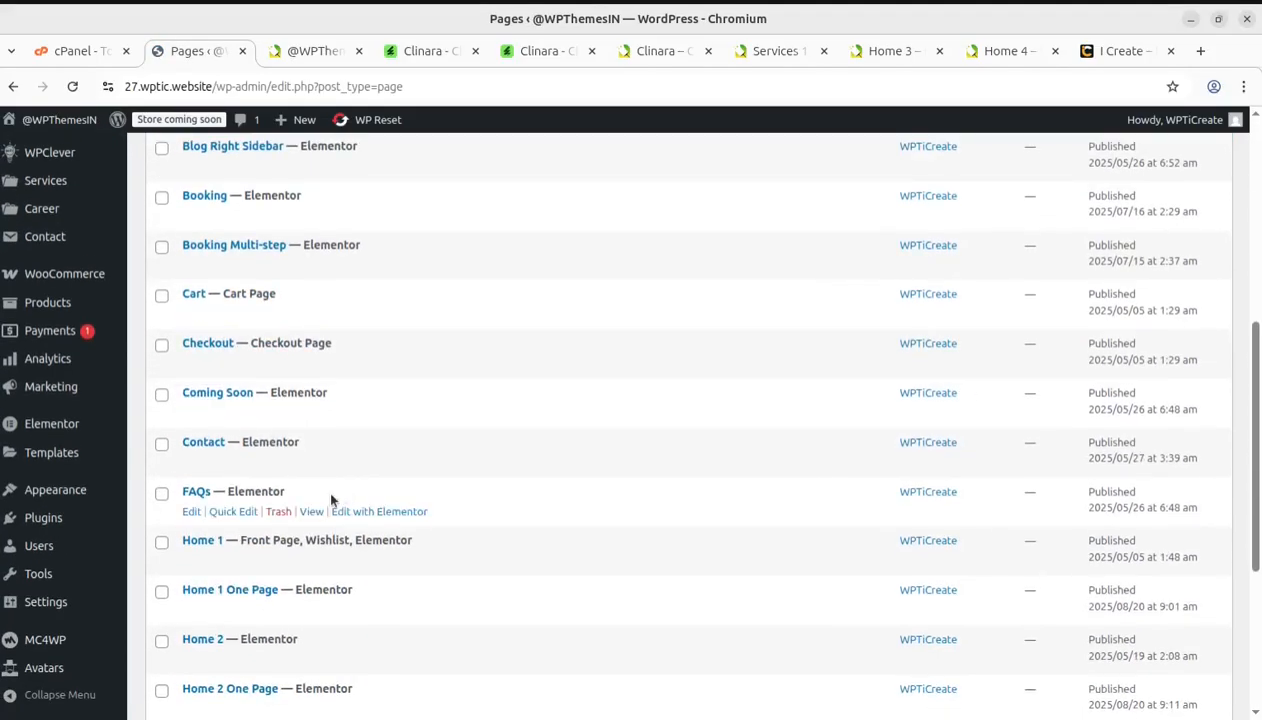
scroll(211, 544, down, 2)
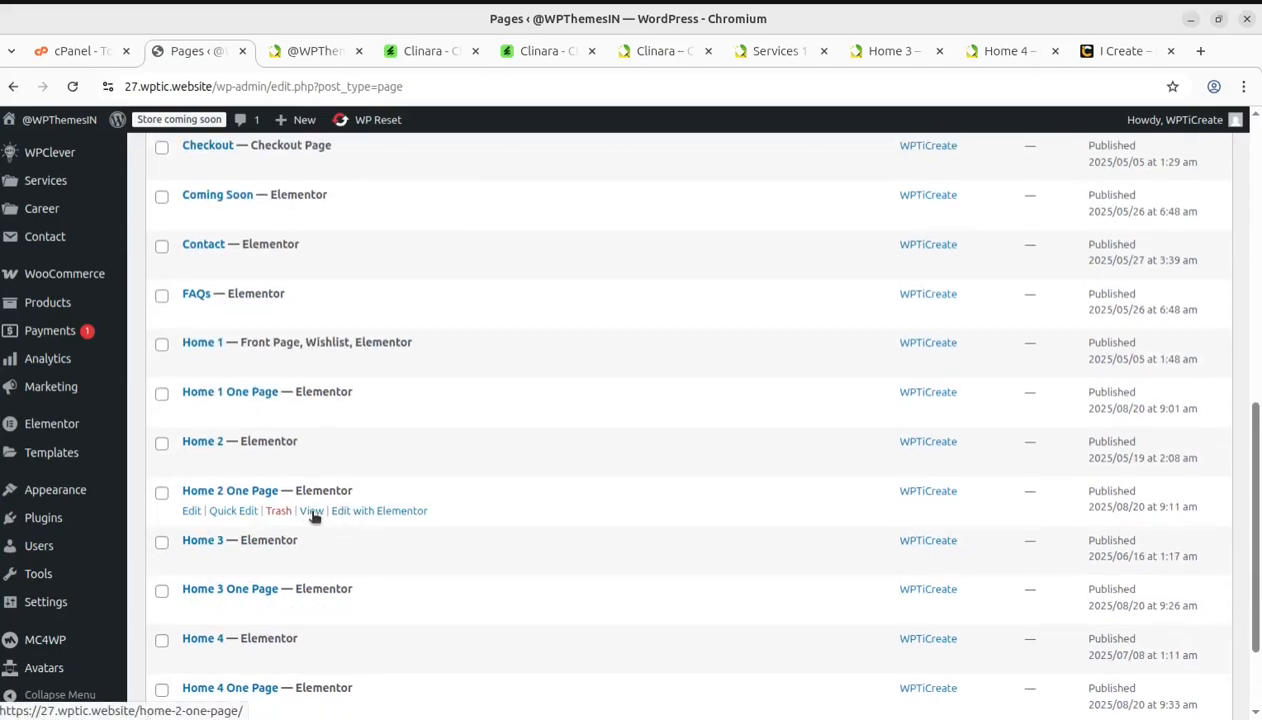
middle_click(311, 511)
click(268, 50)
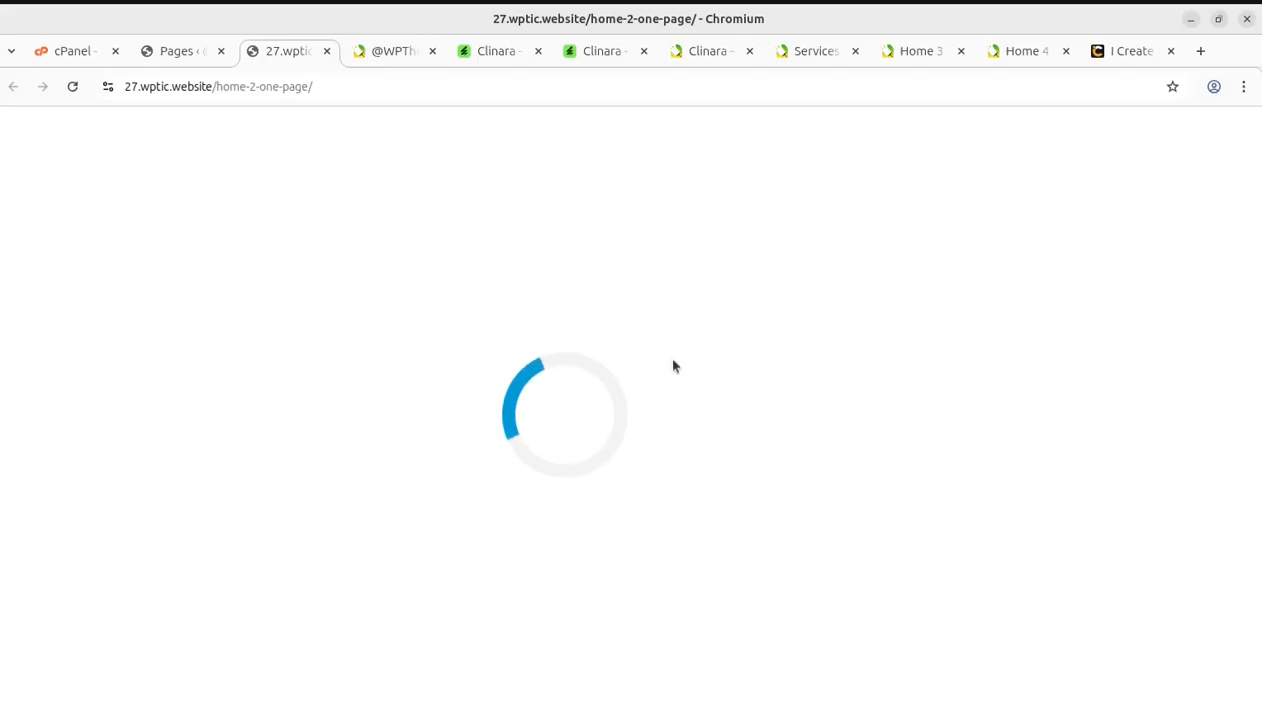
Re-save the site's permalink settings with the existing Post name structure and custom product base
click(171, 49)
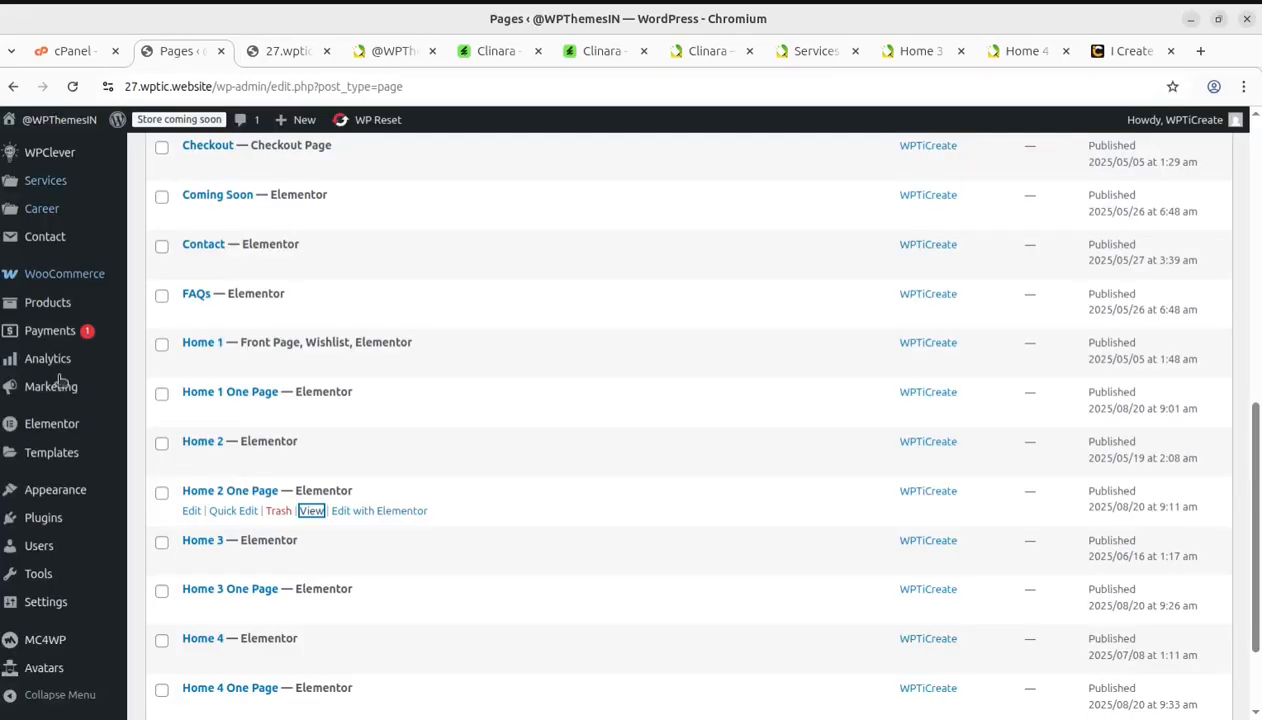
mouse_move(42, 517)
scroll(40, 524, down, 2)
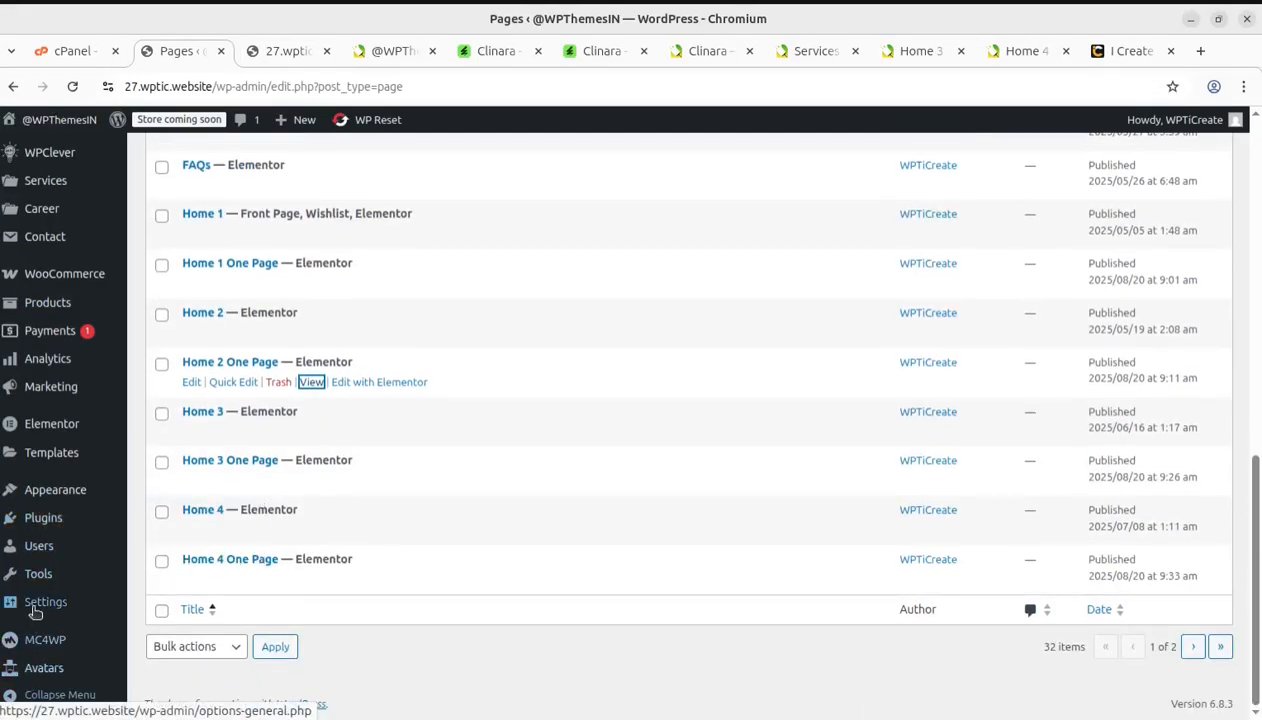
mouse_move(35, 612)
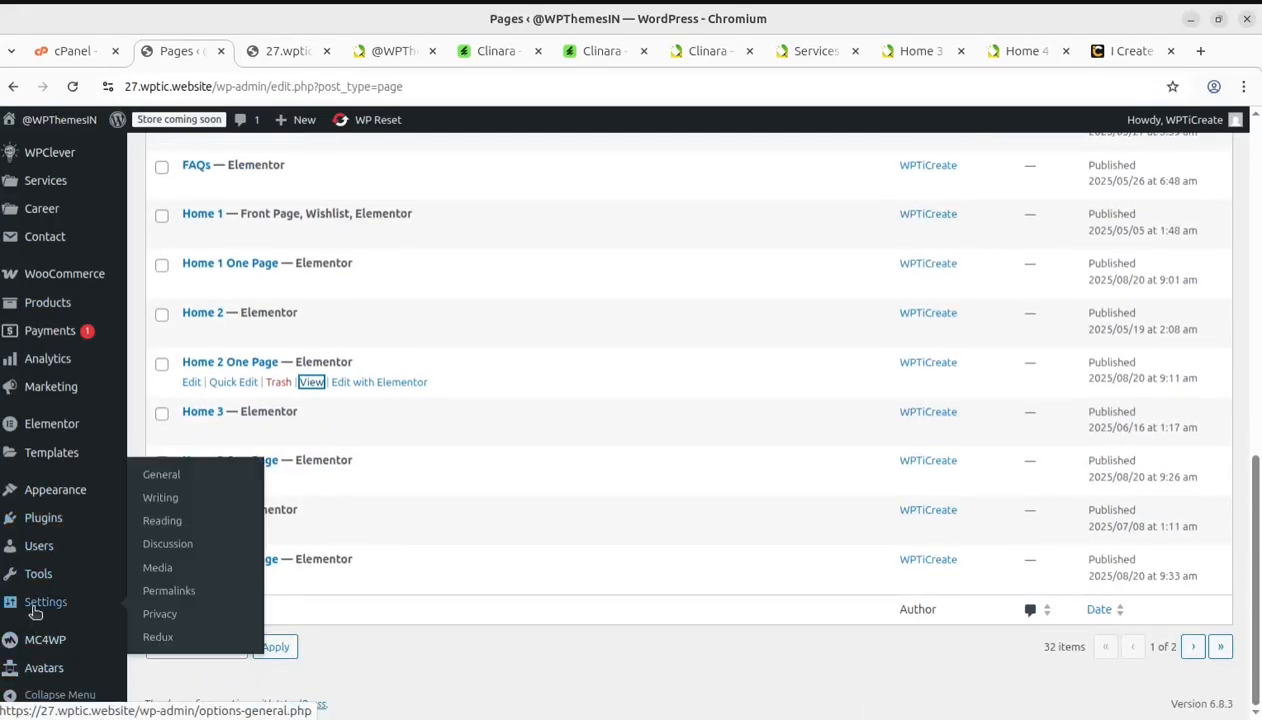
click(167, 598)
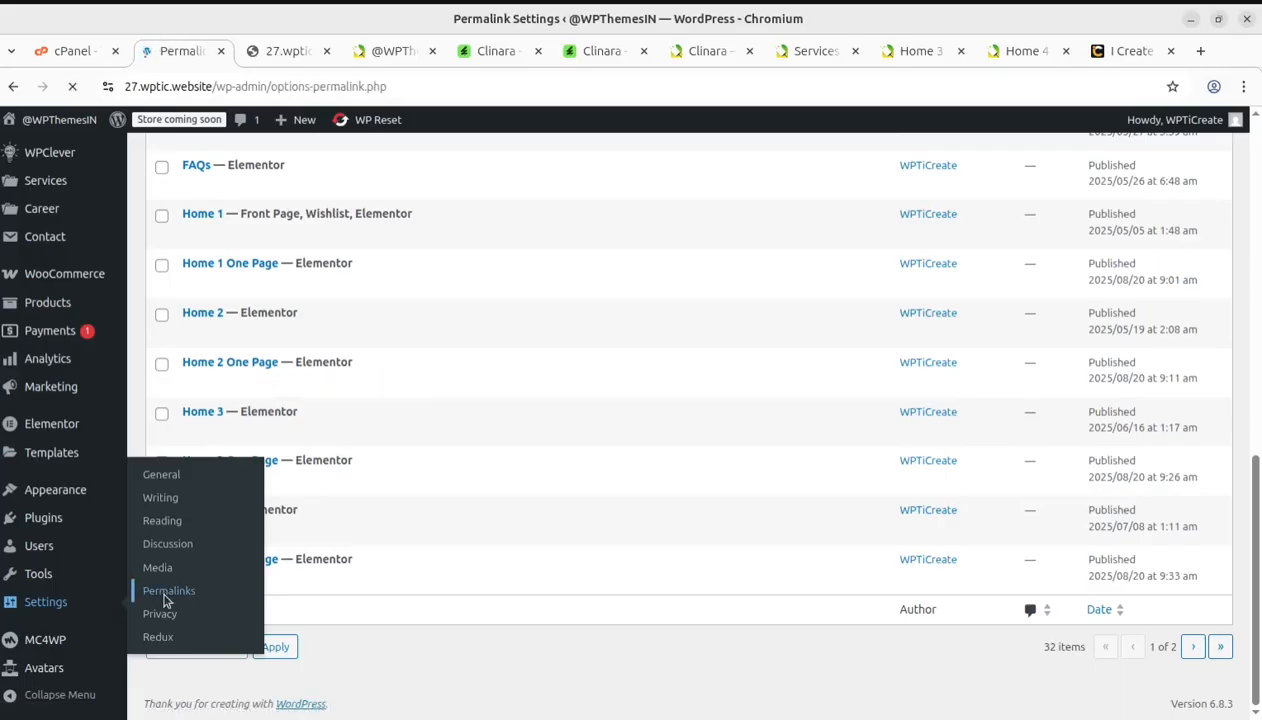
scroll(388, 550, down, 4)
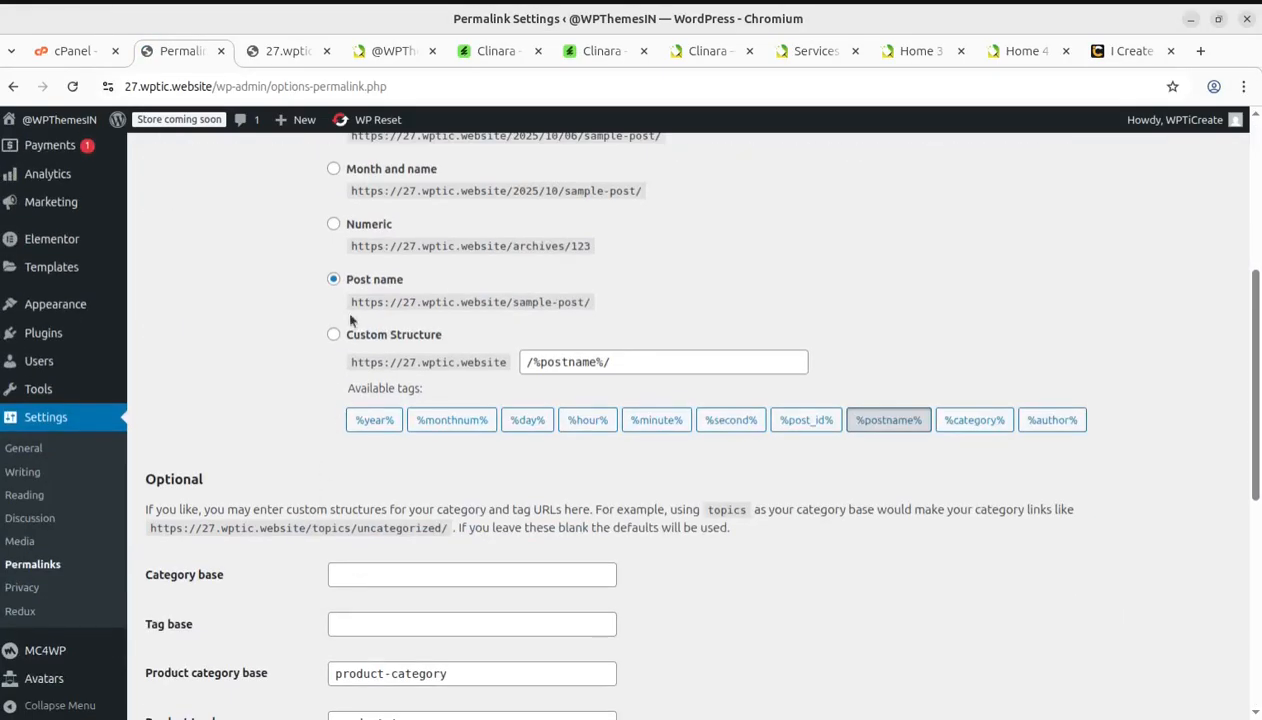
scroll(374, 293, down, 6)
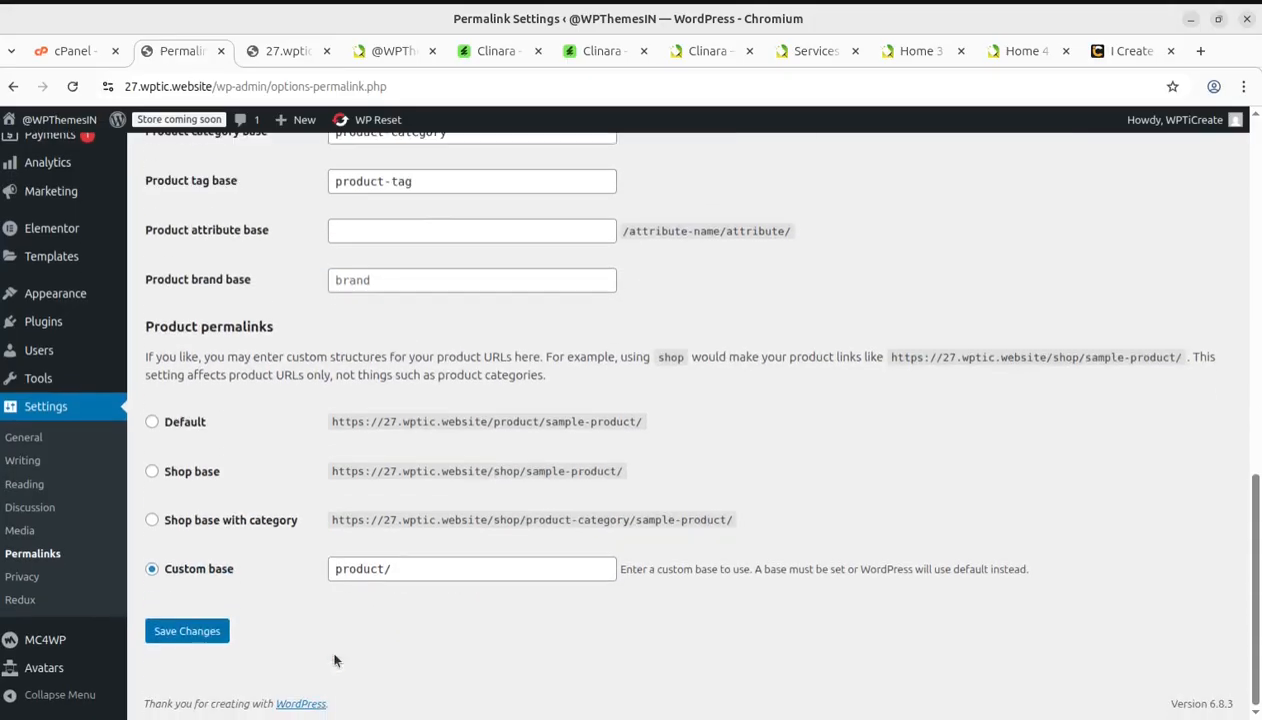
click(190, 643)
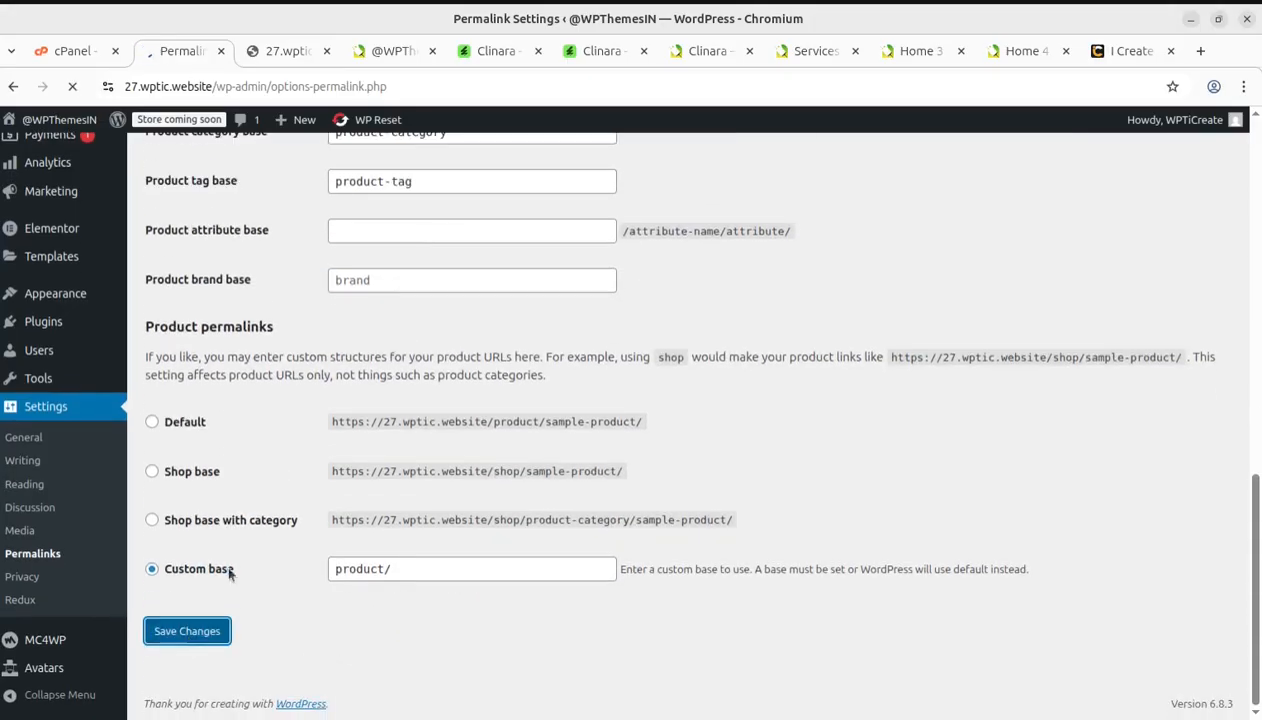
Reload Home 2 One Page and look through its hero, services and Why Choose Us sections
click(282, 51)
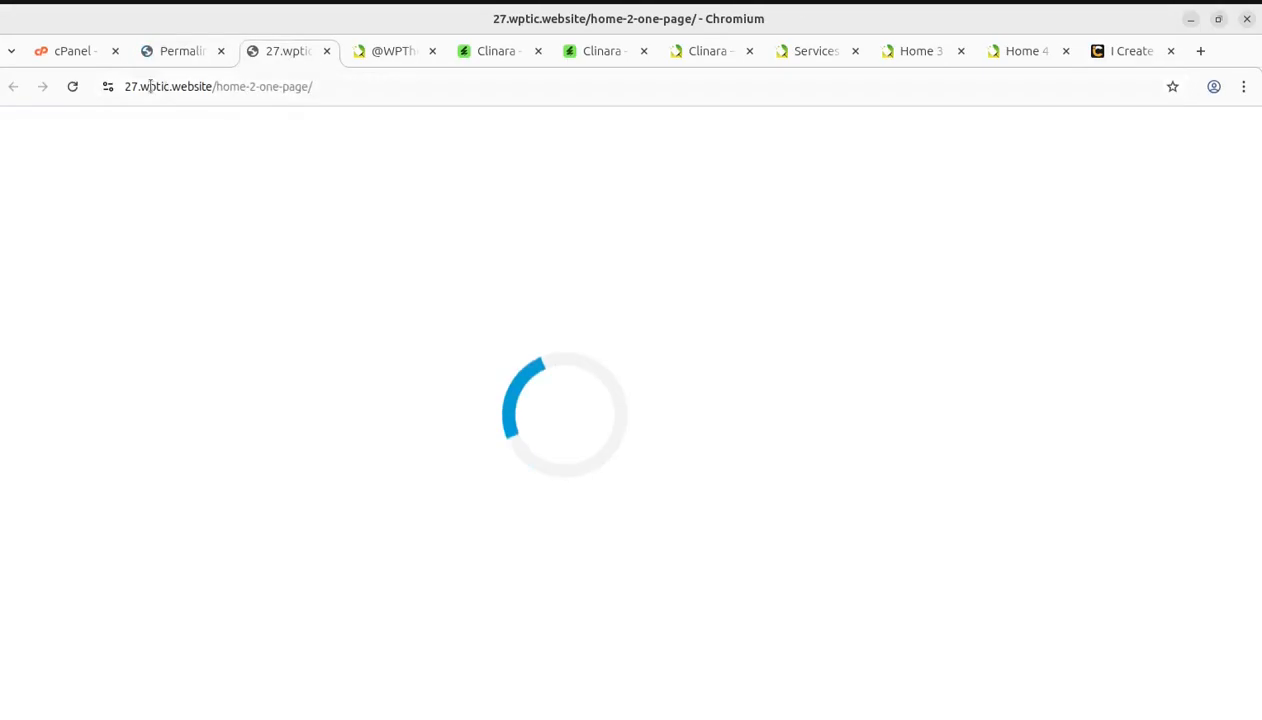
click(73, 87)
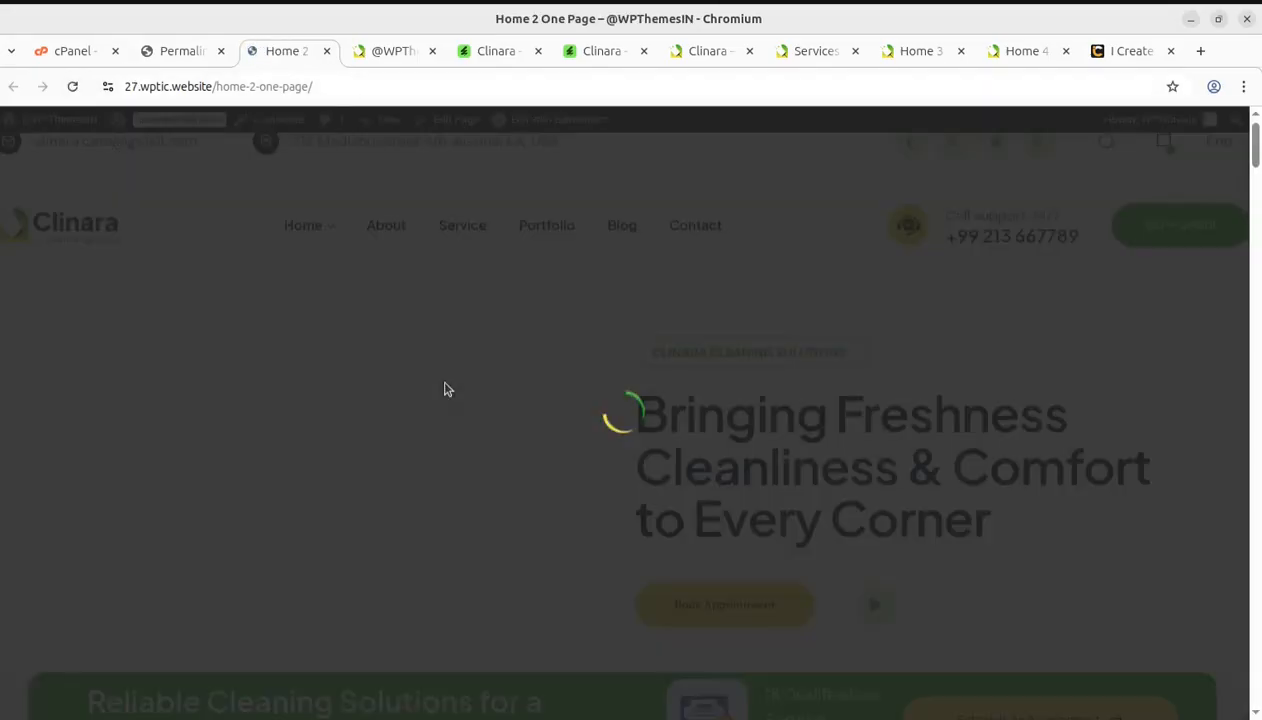
scroll(762, 518, down, 2)
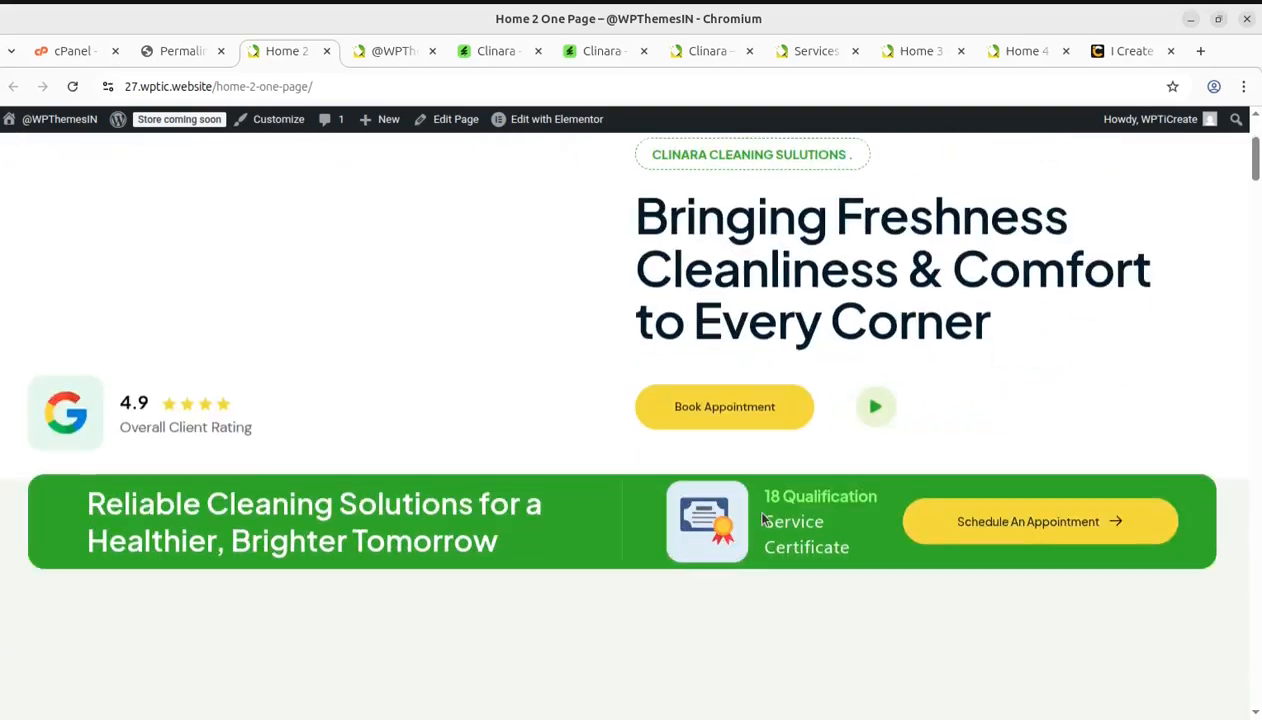
scroll(762, 518, up, 2)
scroll(520, 444, down, 8)
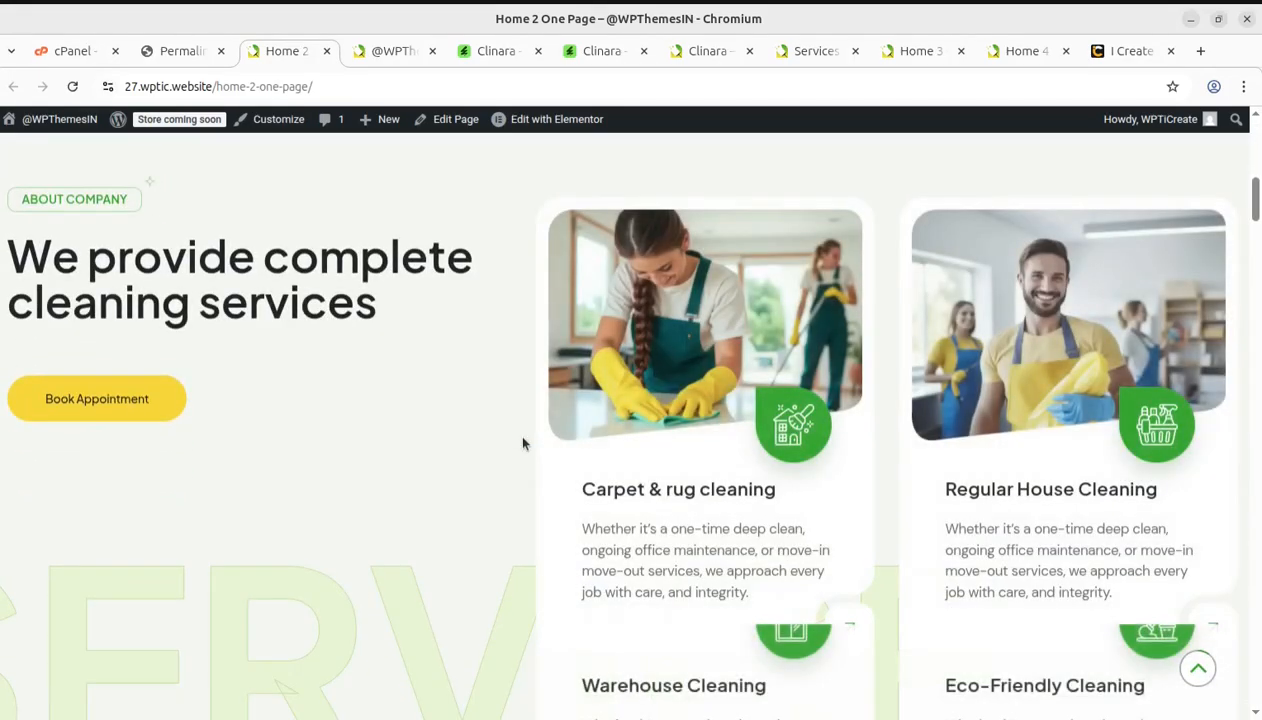
scroll(522, 443, down, 10)
scroll(522, 443, down, 15)
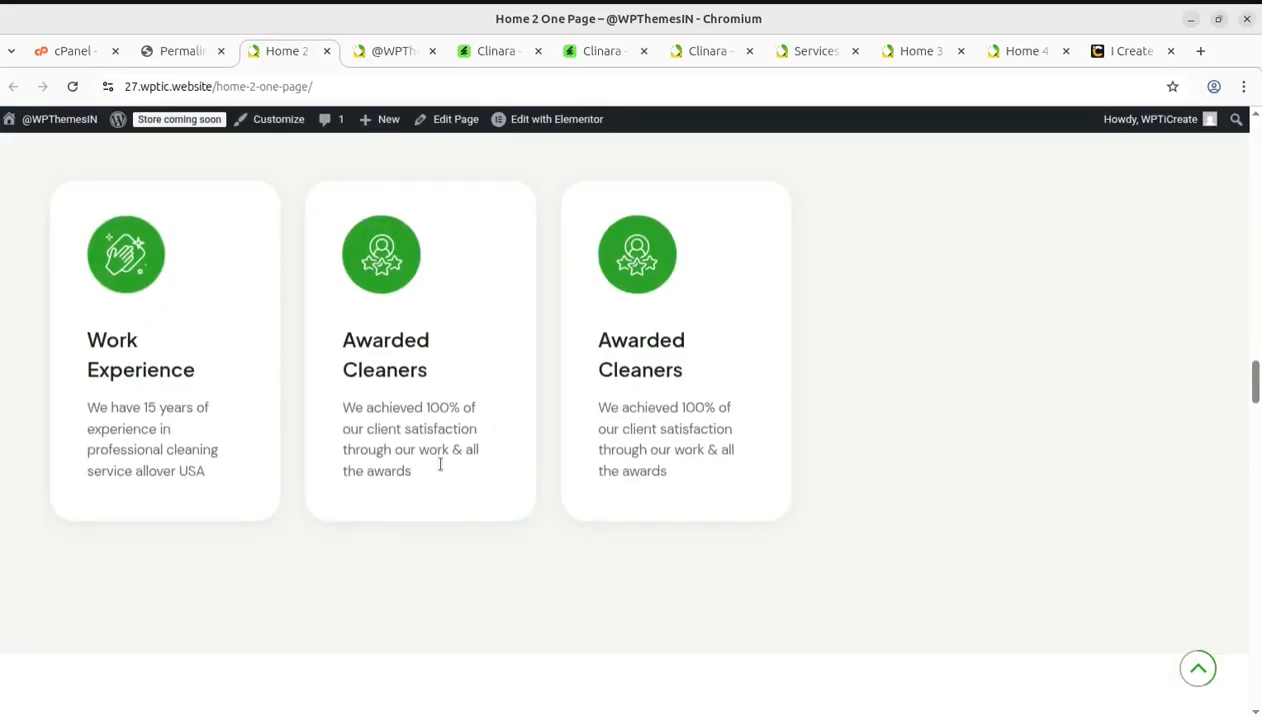
scroll(440, 470, up, 8)
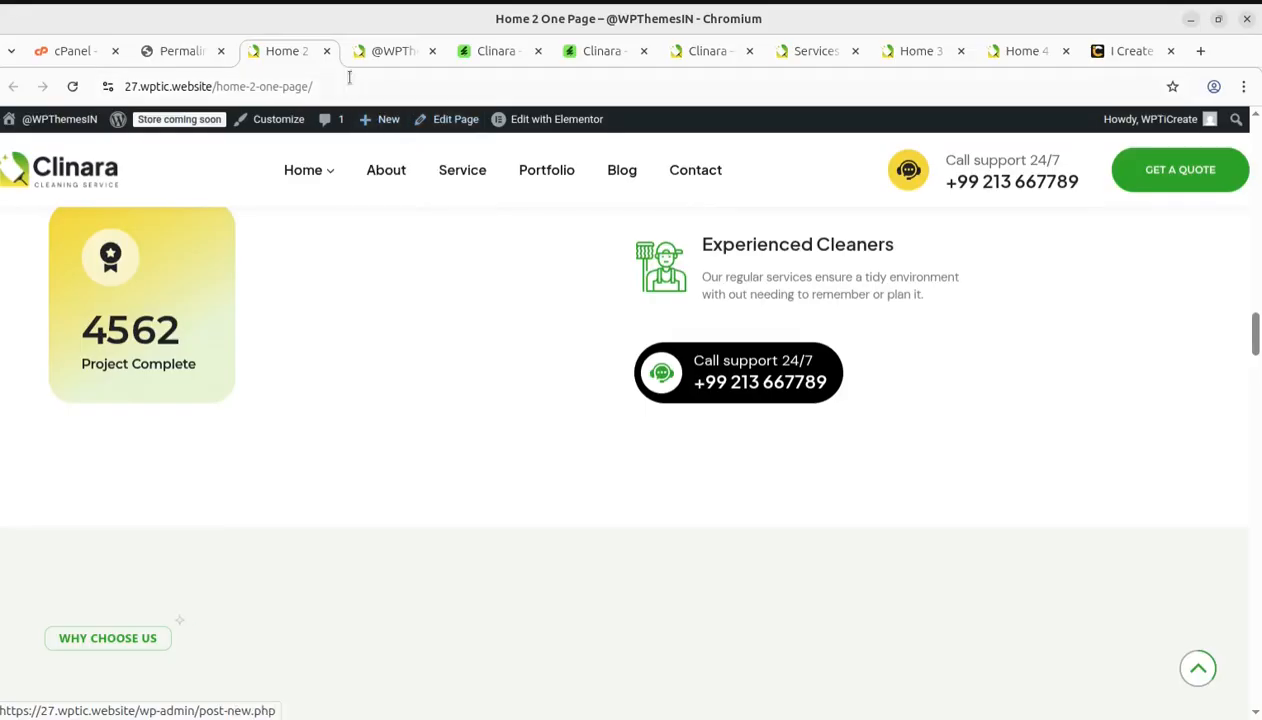
Open the Clinara theme dashboard in the admin area and review its premium features, theme activation and system status
click(175, 53)
mouse_move(52, 190)
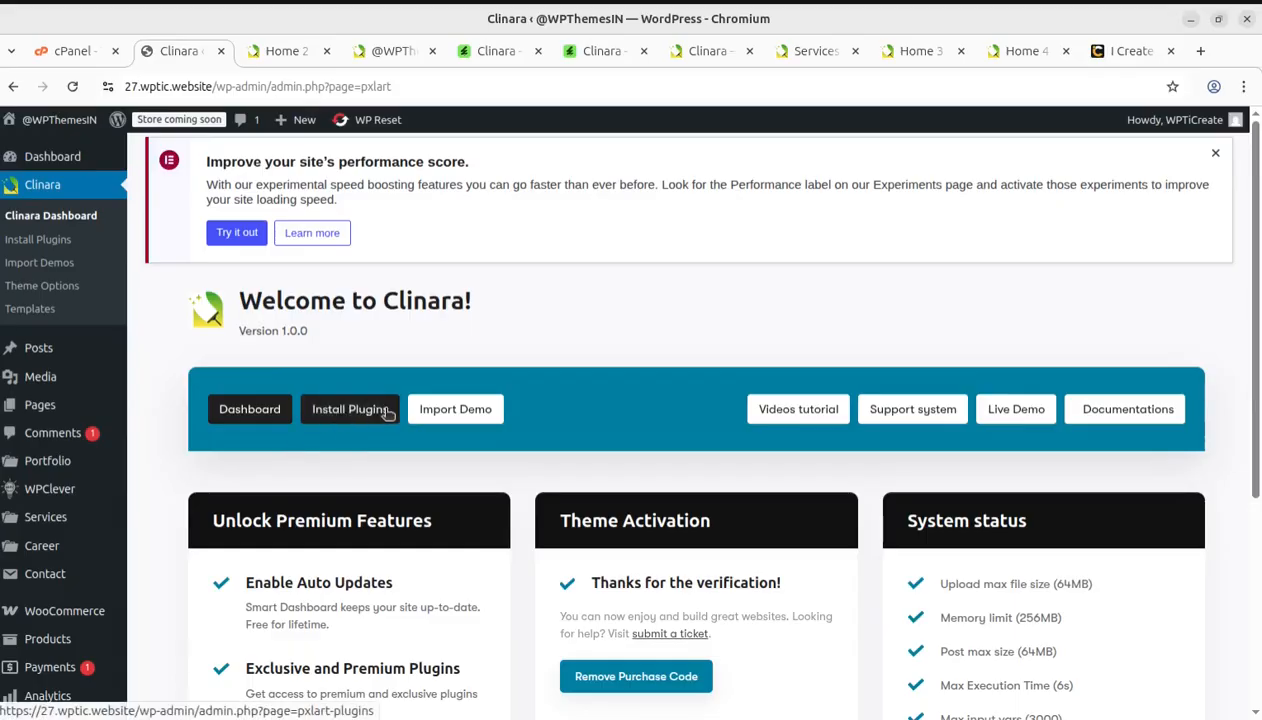
scroll(642, 428, down, 4)
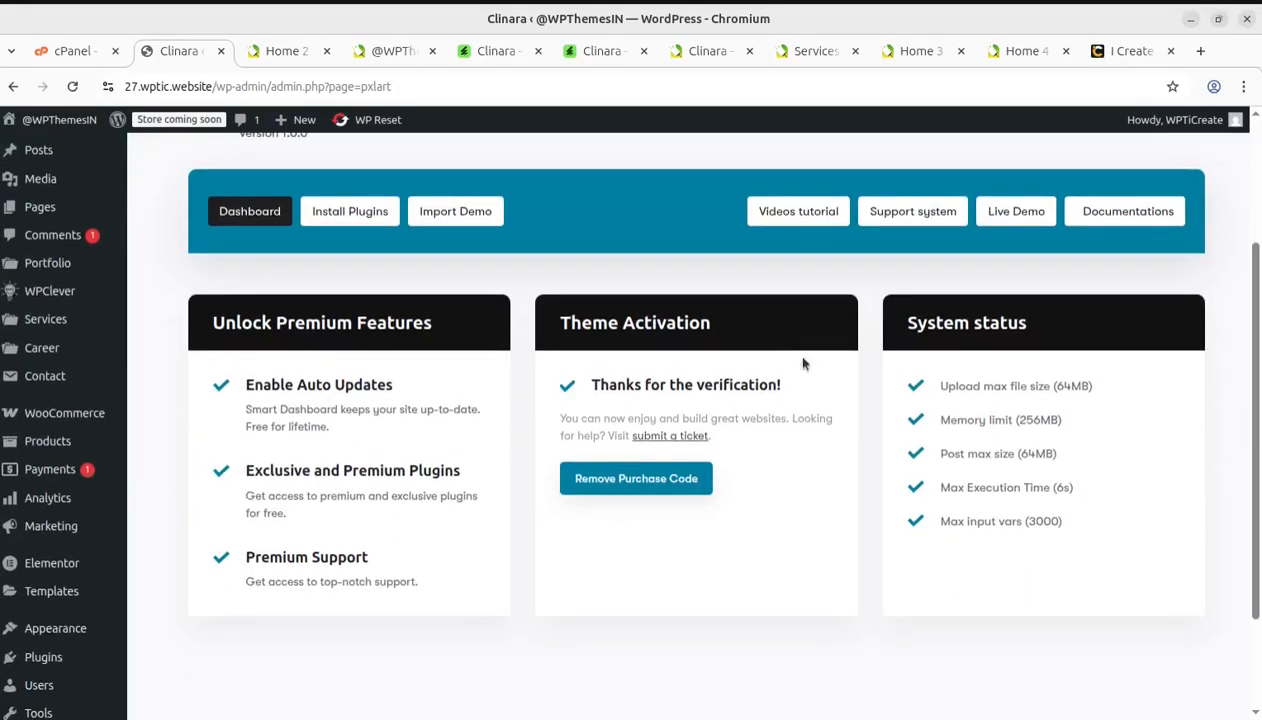
scroll(913, 487, up, 4)
scroll(950, 510, down, 4)
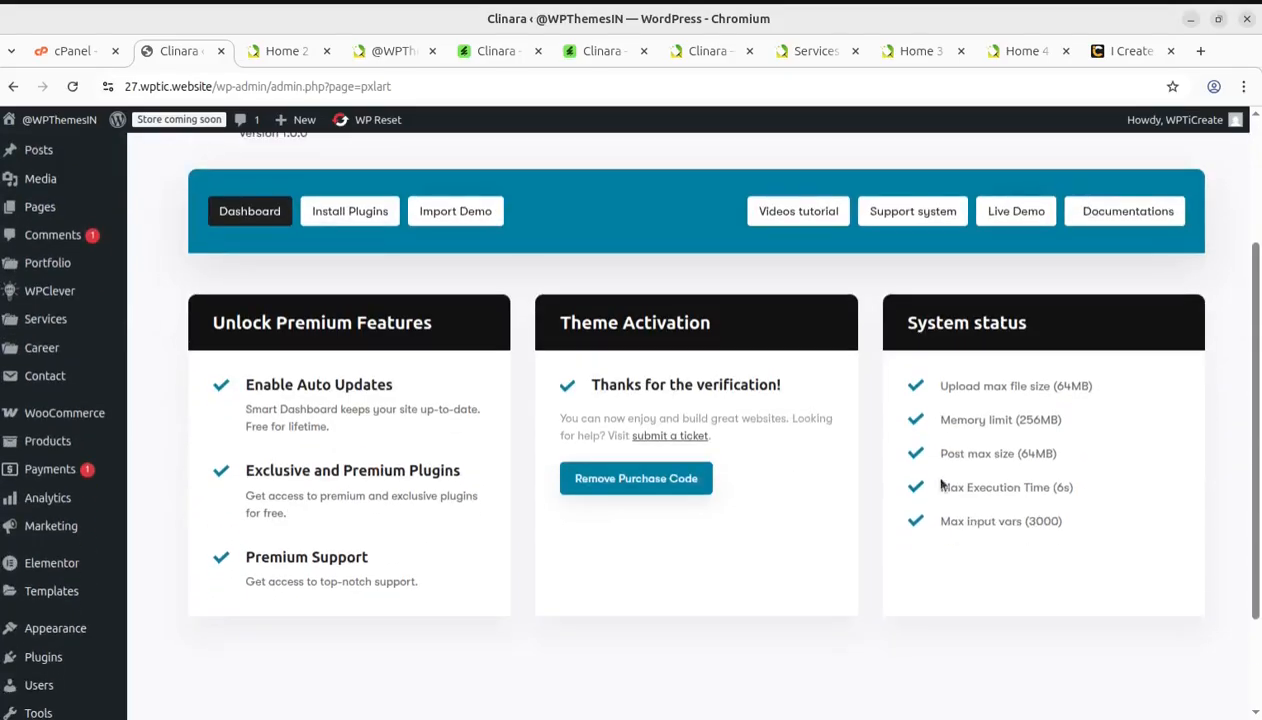
Open Clinara's Install Plugins page and review the status of all its plugins, from Redux Framework to One User Avatar
scroll(1000, 530, up, 4)
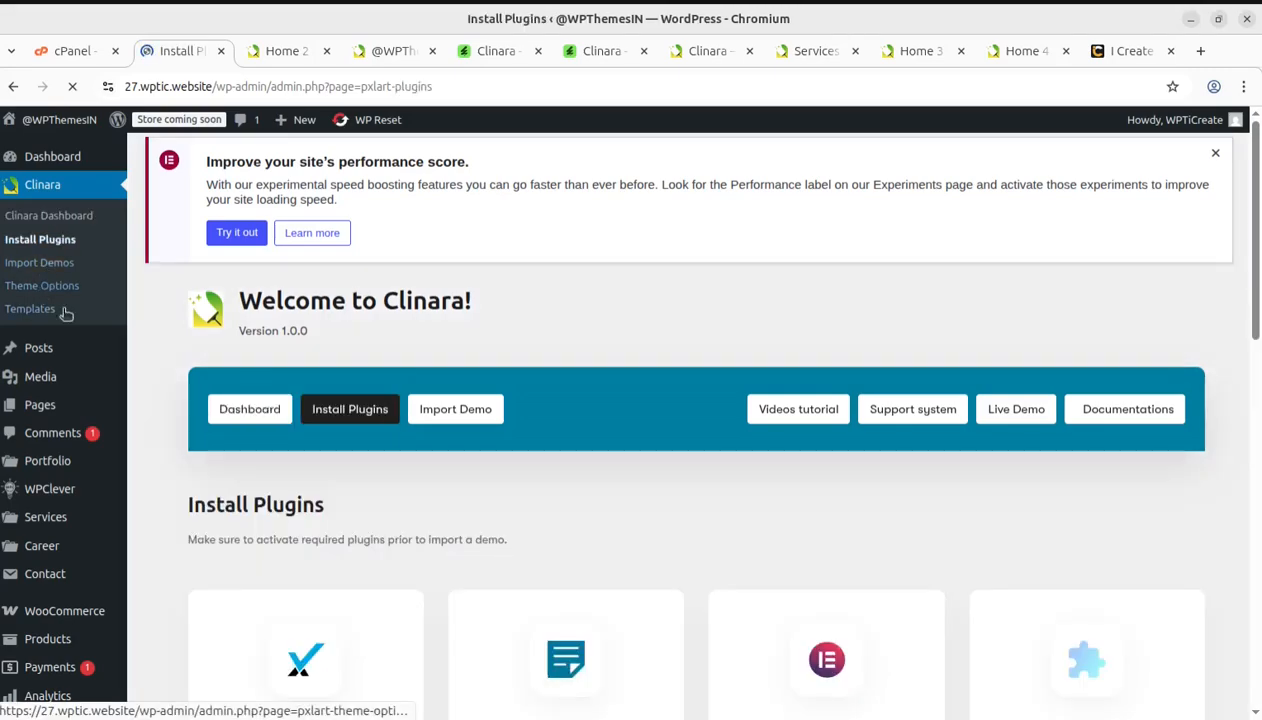
scroll(248, 414, down, 4)
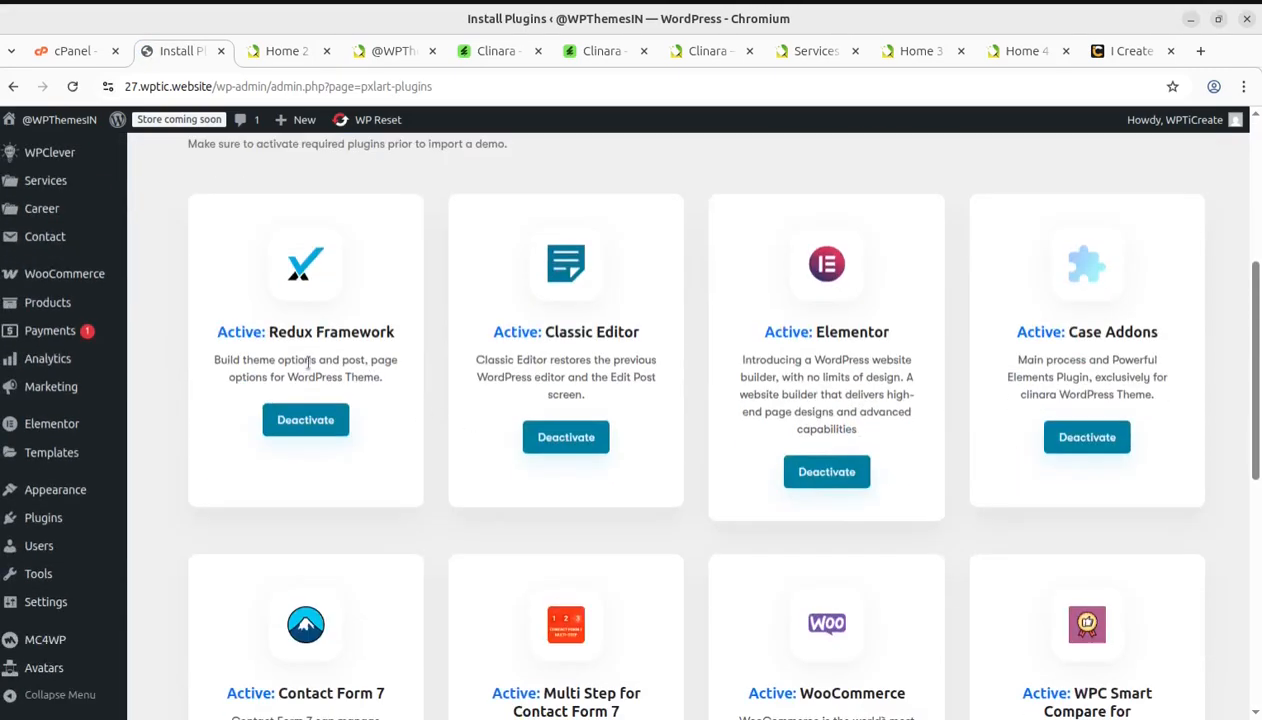
scroll(367, 452, down, 4)
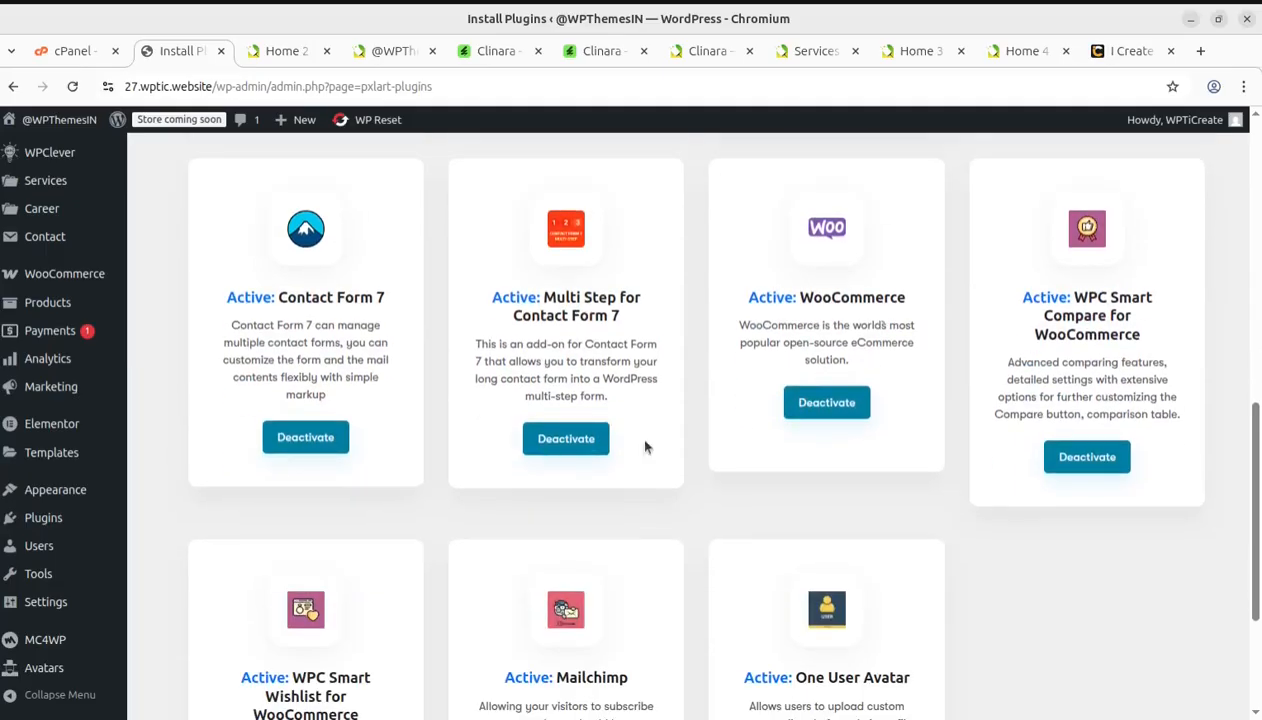
scroll(913, 507, down, 2)
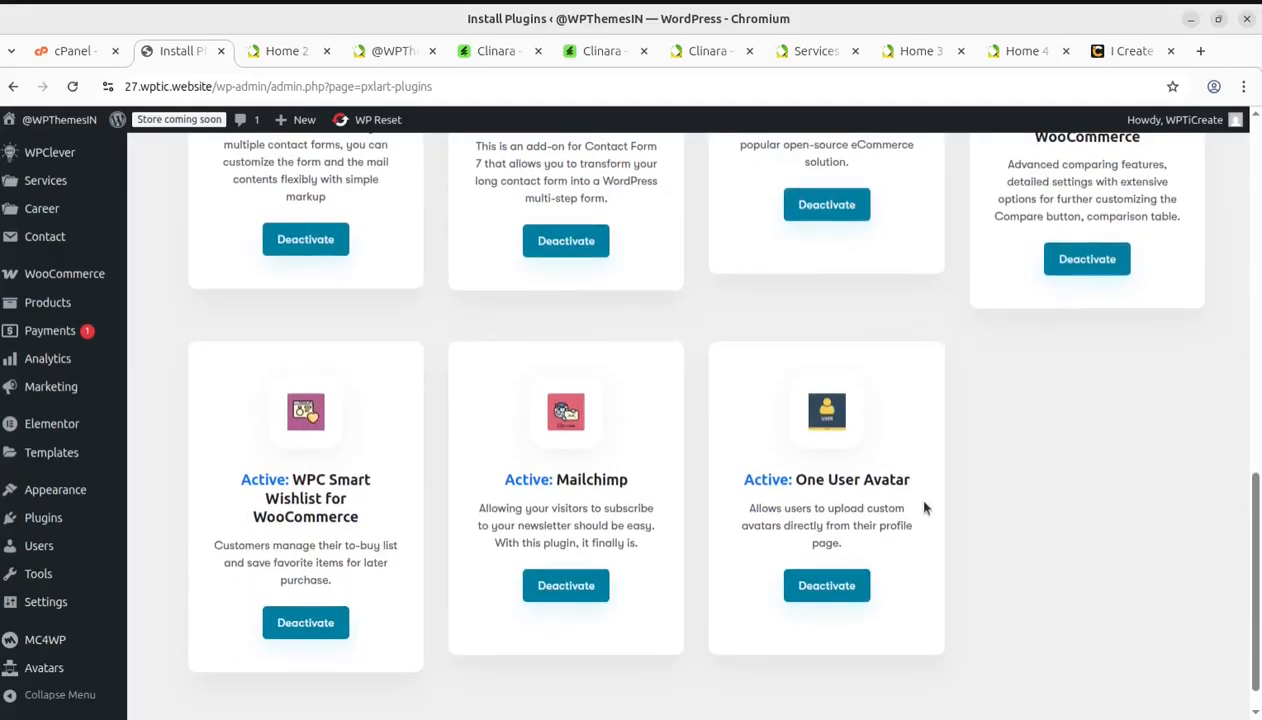
Open Clinara's Theme Options and review the General settings, from Colors, Favicon and Mouse to Loader, Cookie Policy, Subscribe and Smooth Scroll
scroll(924, 508, up, 8)
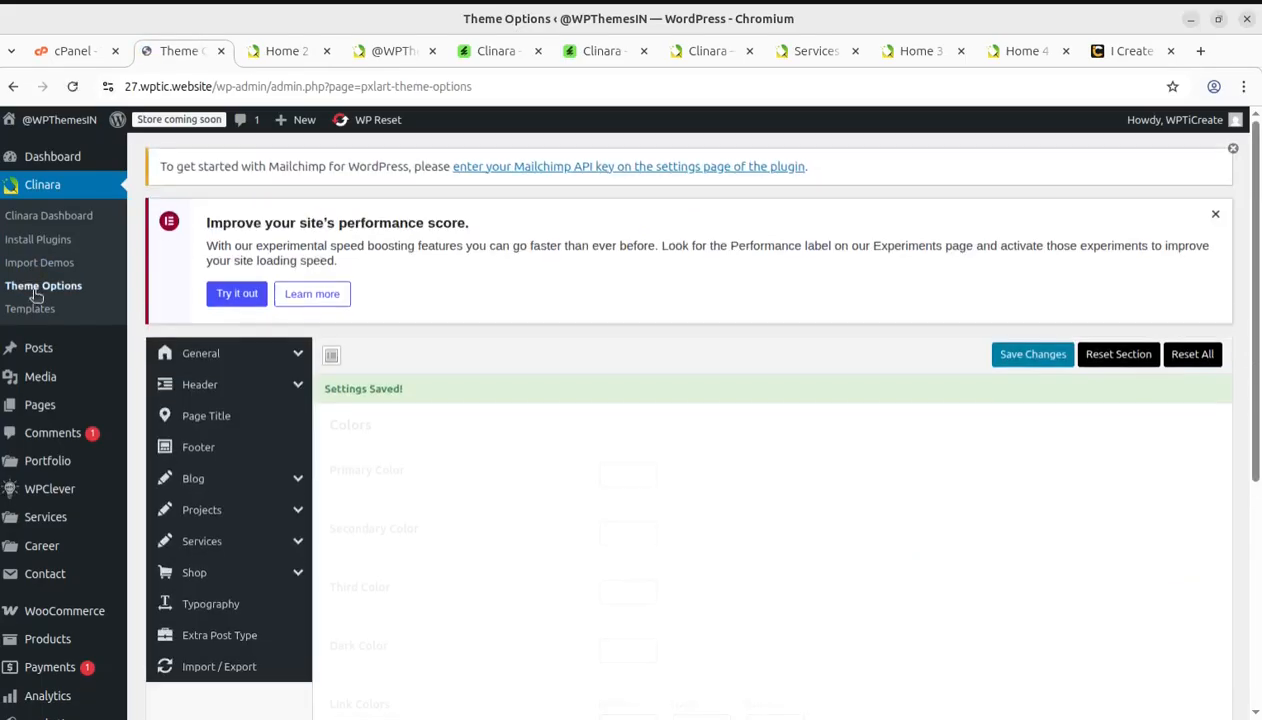
scroll(900, 461, down, 2)
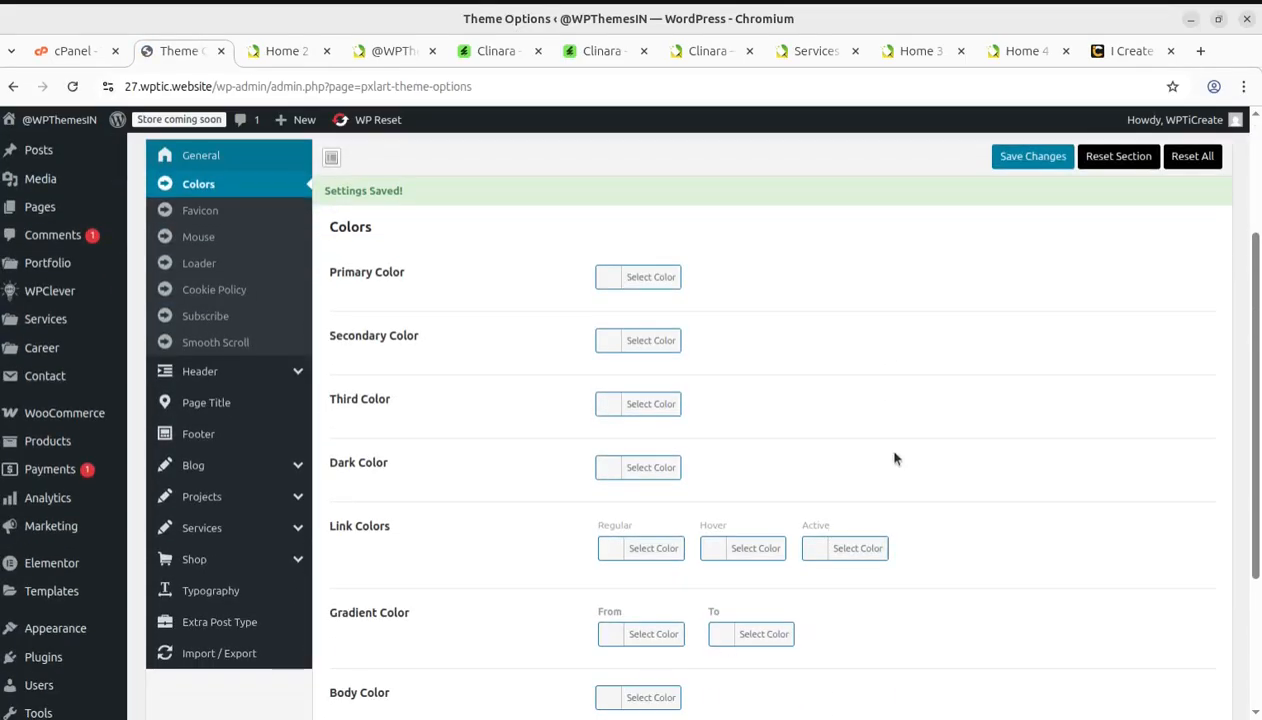
scroll(895, 458, up, 1)
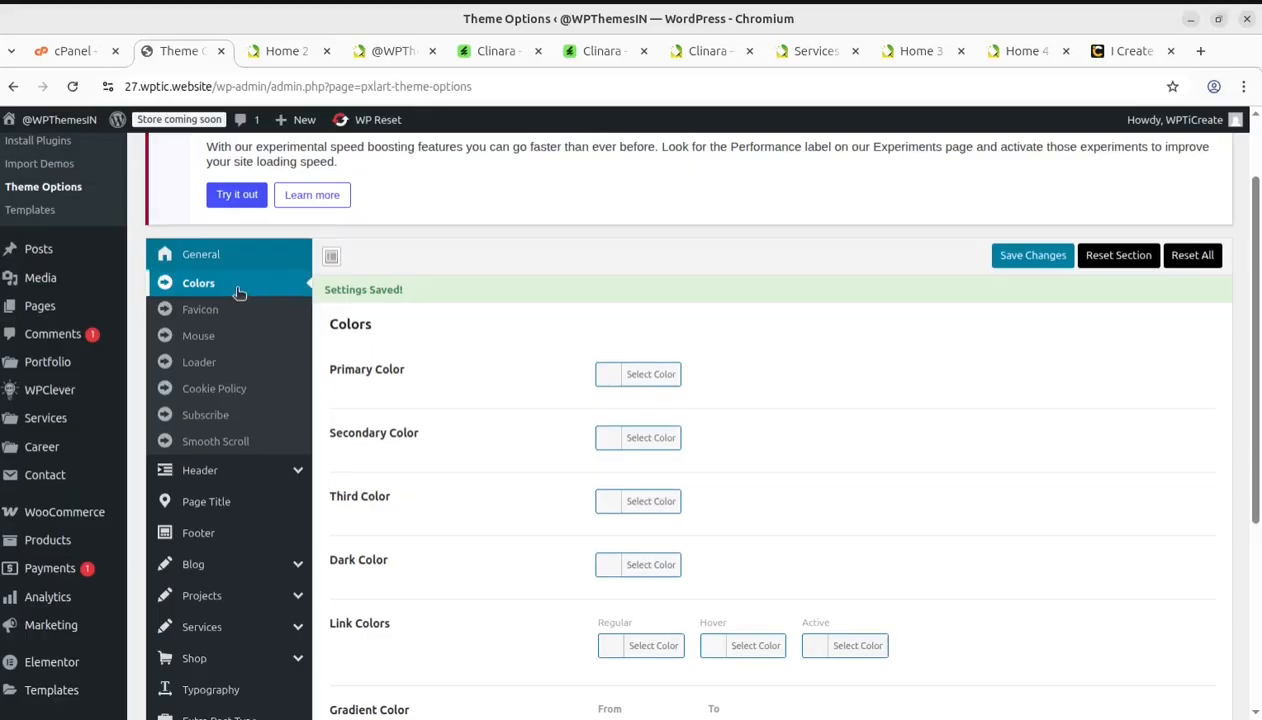
click(203, 310)
click(205, 343)
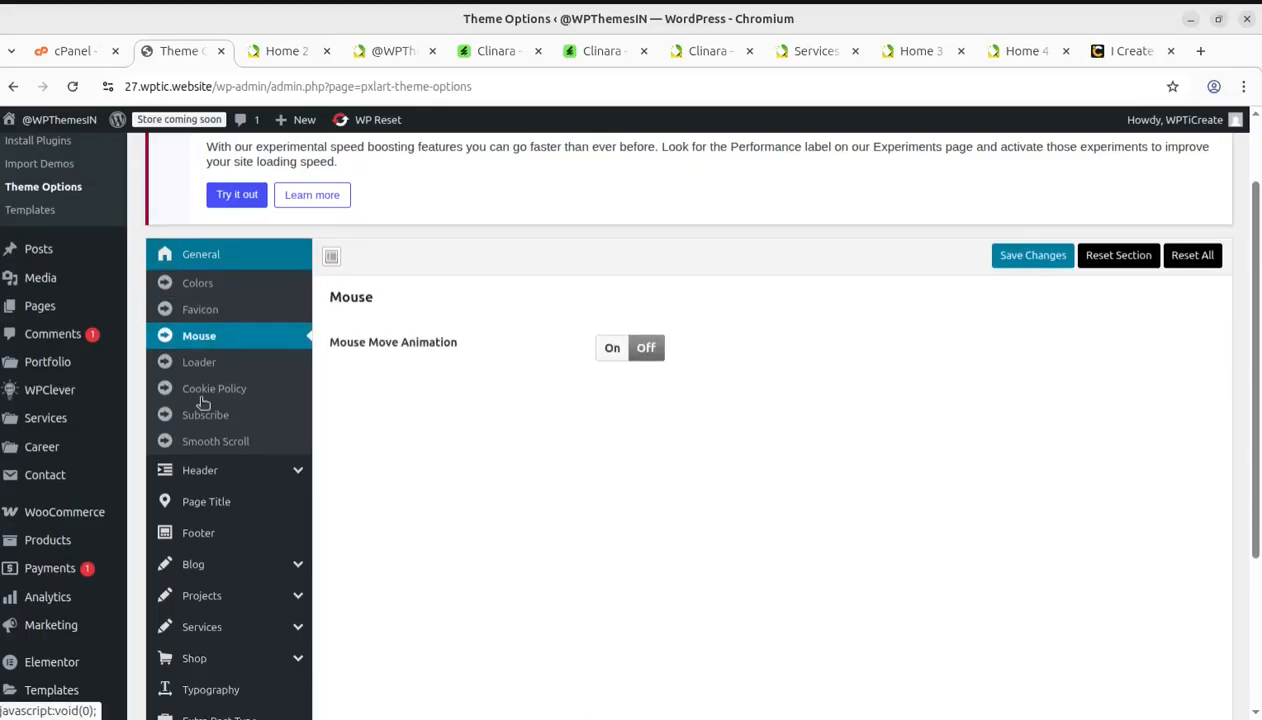
click(202, 368)
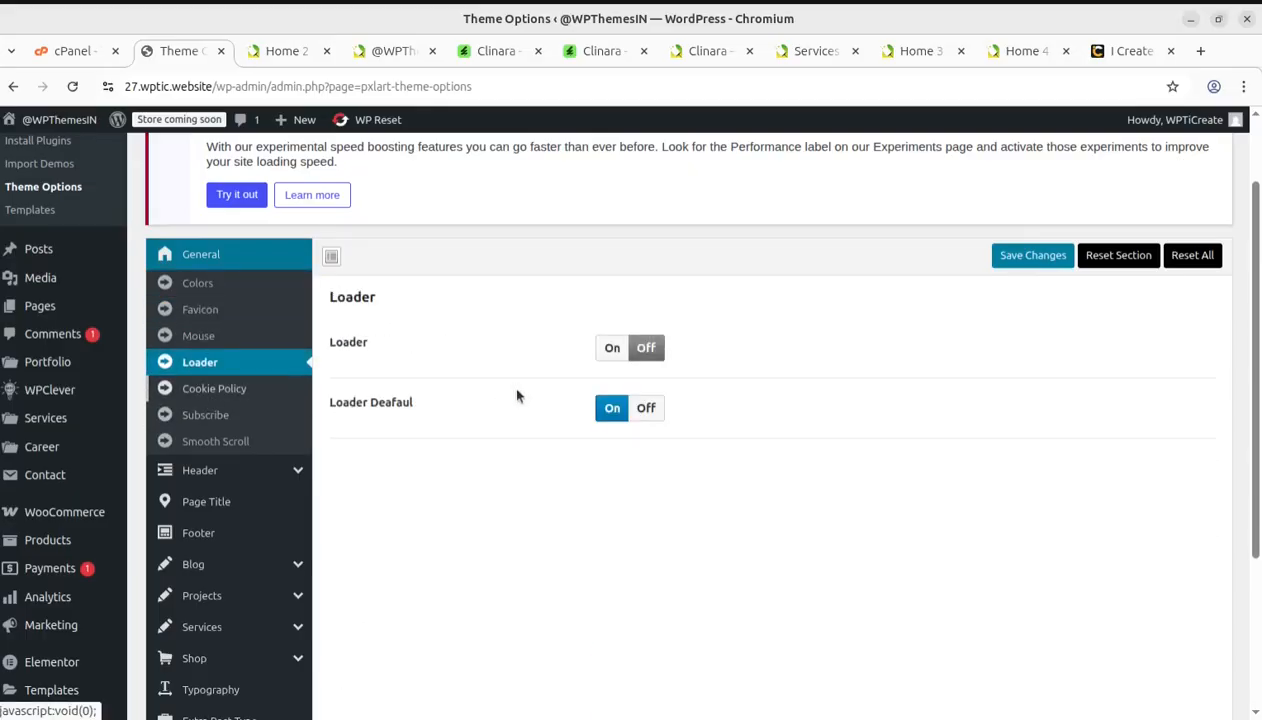
click(214, 391)
click(214, 419)
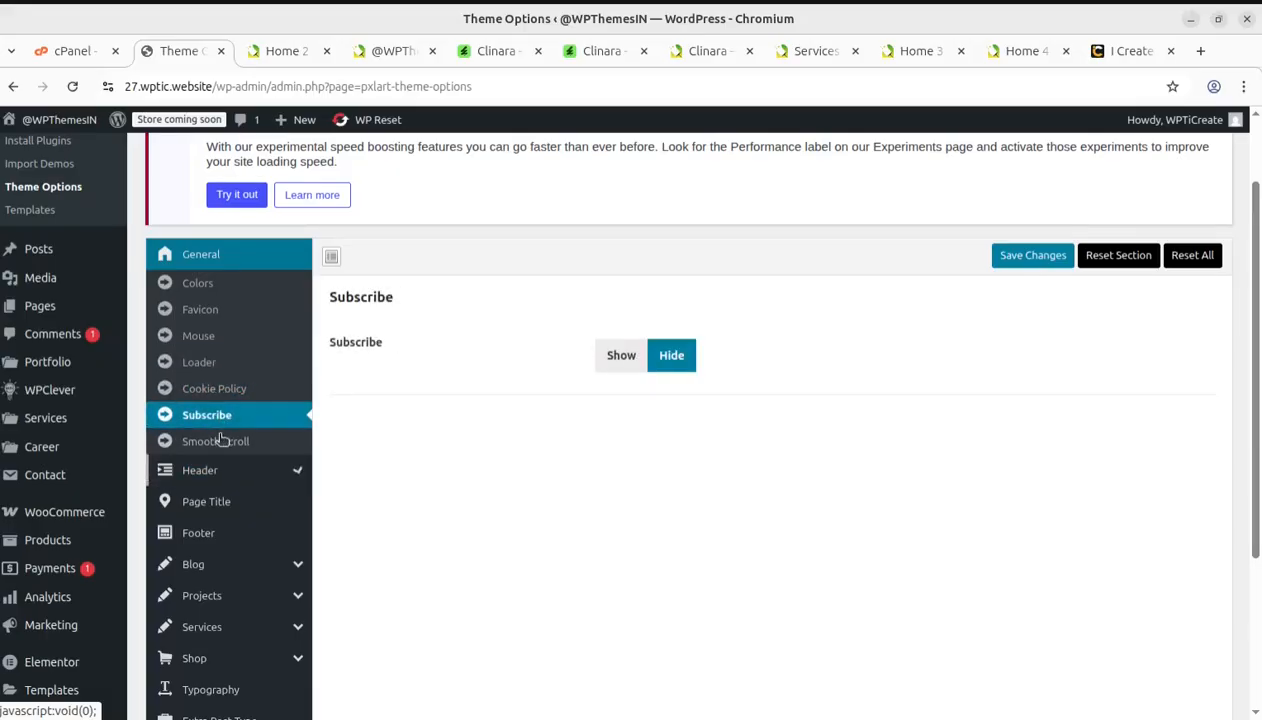
click(219, 441)
Review the Header theme options, including the main and sticky header layouts and the Mobile header settings
click(241, 482)
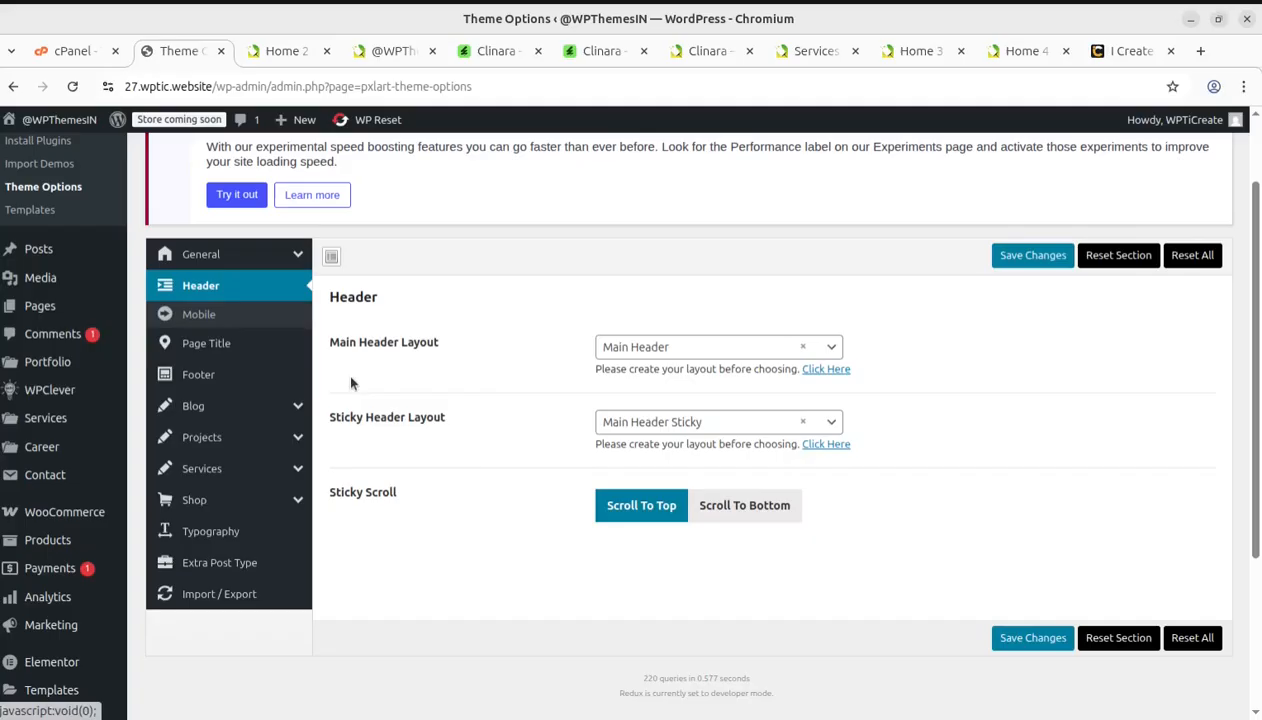
click(257, 318)
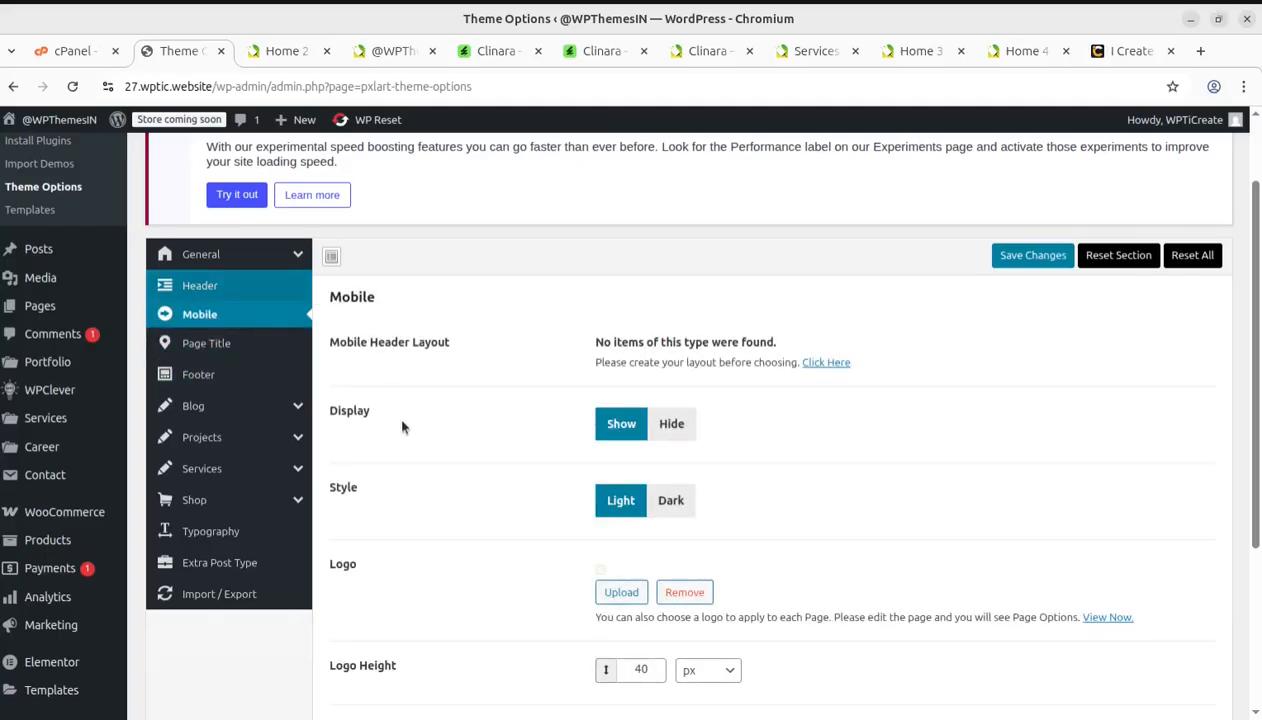
scroll(400, 425, down, 5)
scroll(400, 425, up, 5)
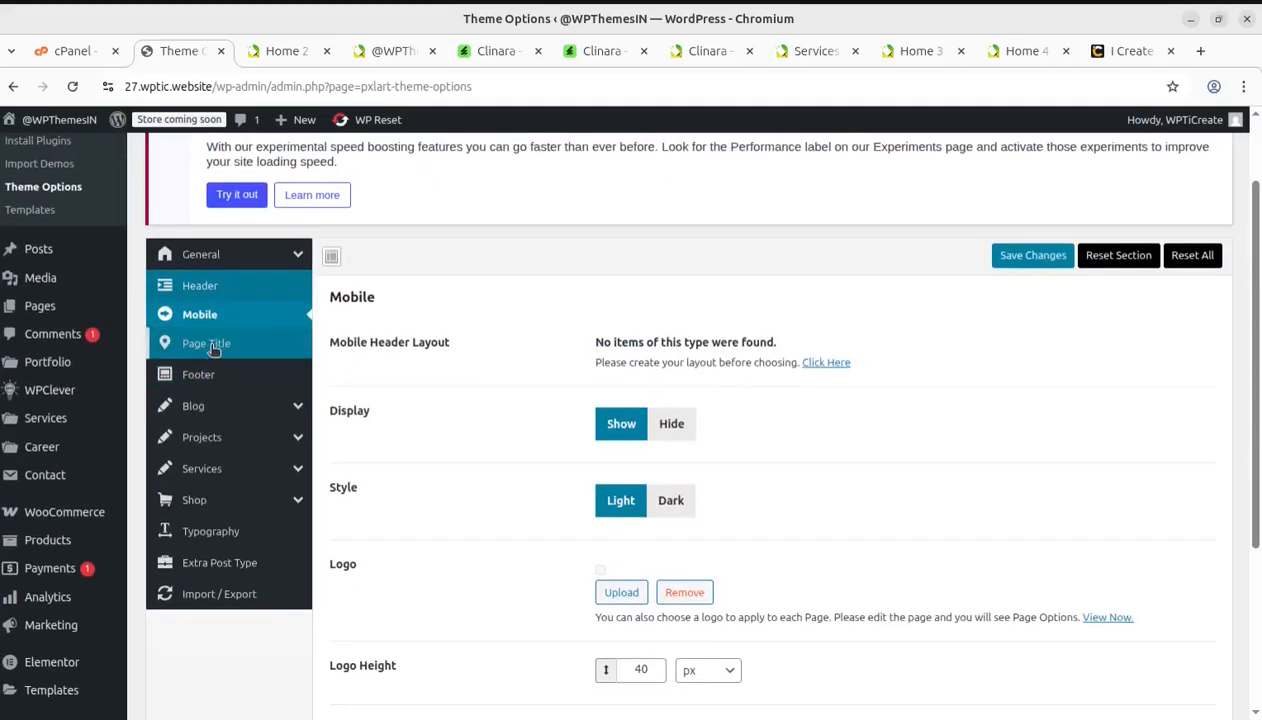
Go through the Page Title, Footer, Blog and Single Project sections of the theme options
click(175, 344)
click(200, 348)
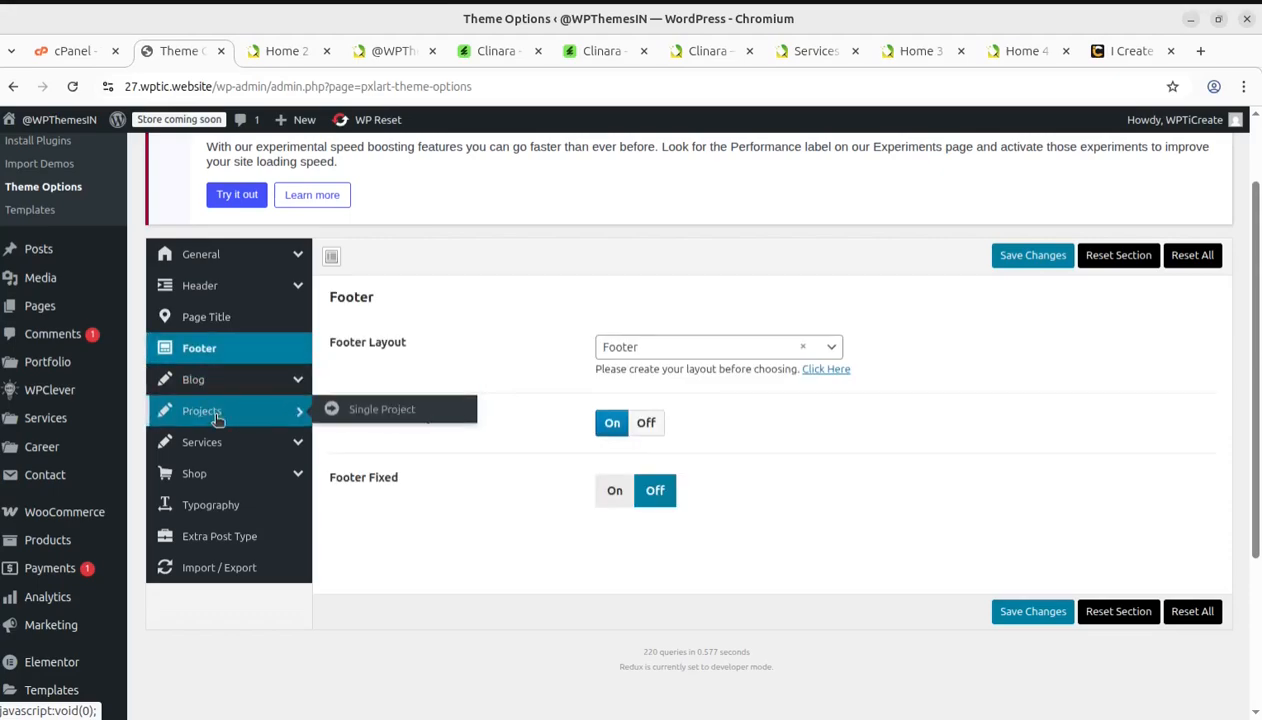
click(219, 382)
click(203, 470)
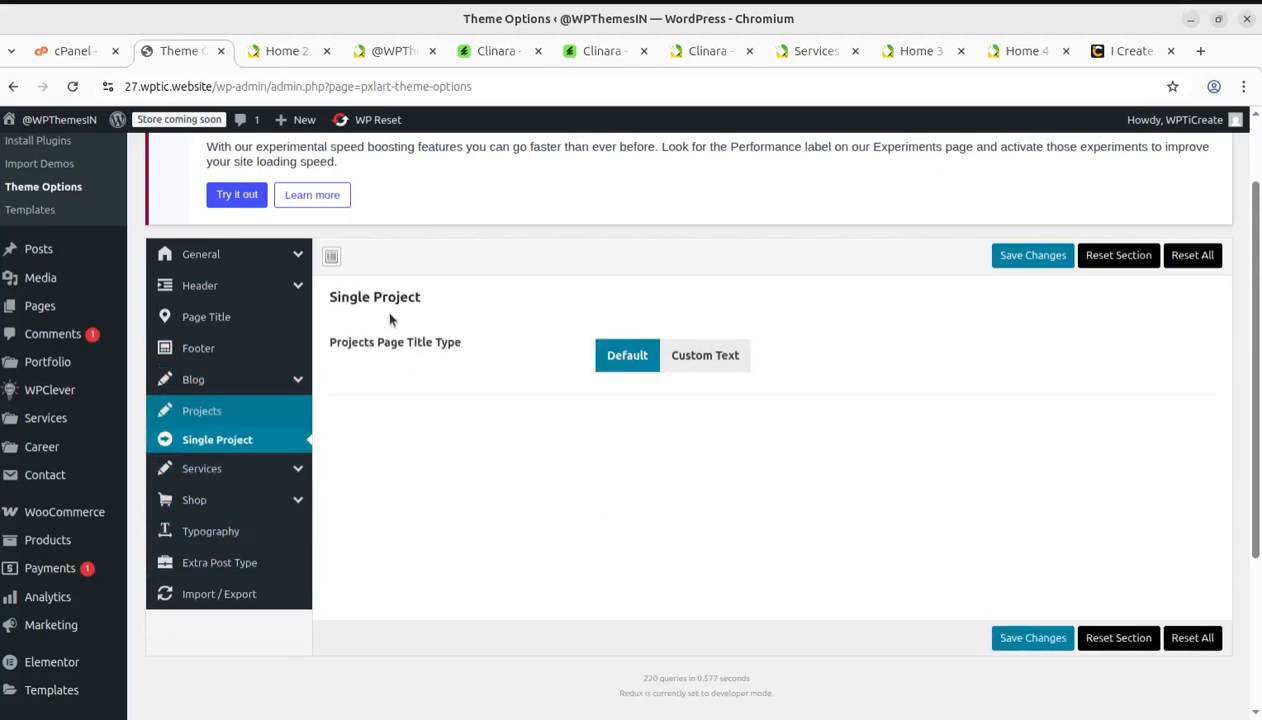
Open the Portfolio list in the admin area and look through the imported cleaning project entries
scroll(390, 319, up, 2)
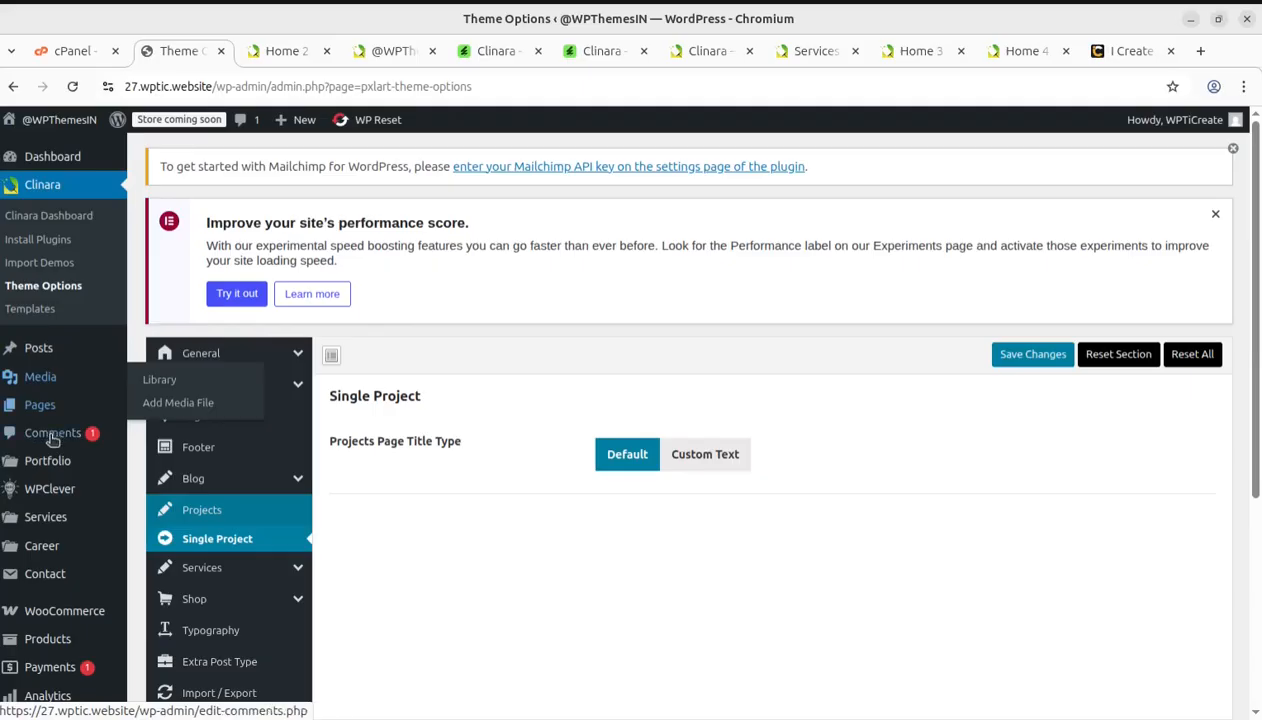
mouse_move(52, 472)
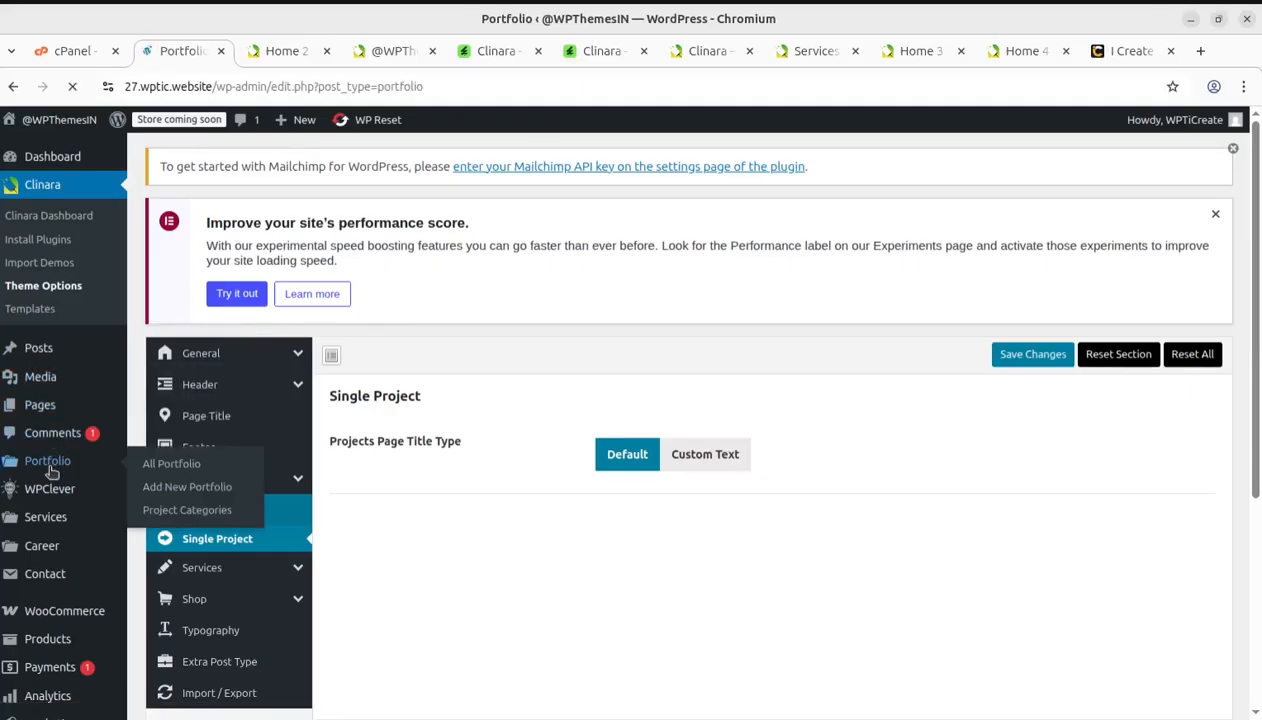
scroll(340, 390, down, 3)
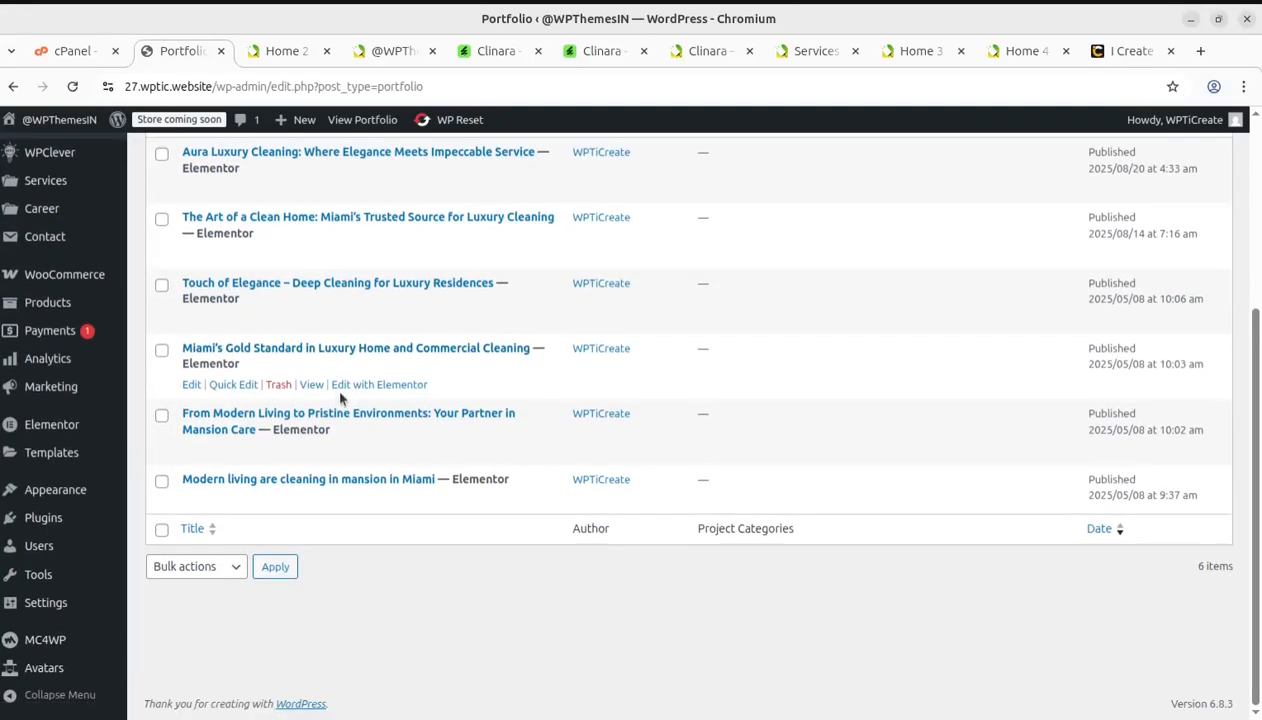
scroll(340, 397, up, 1)
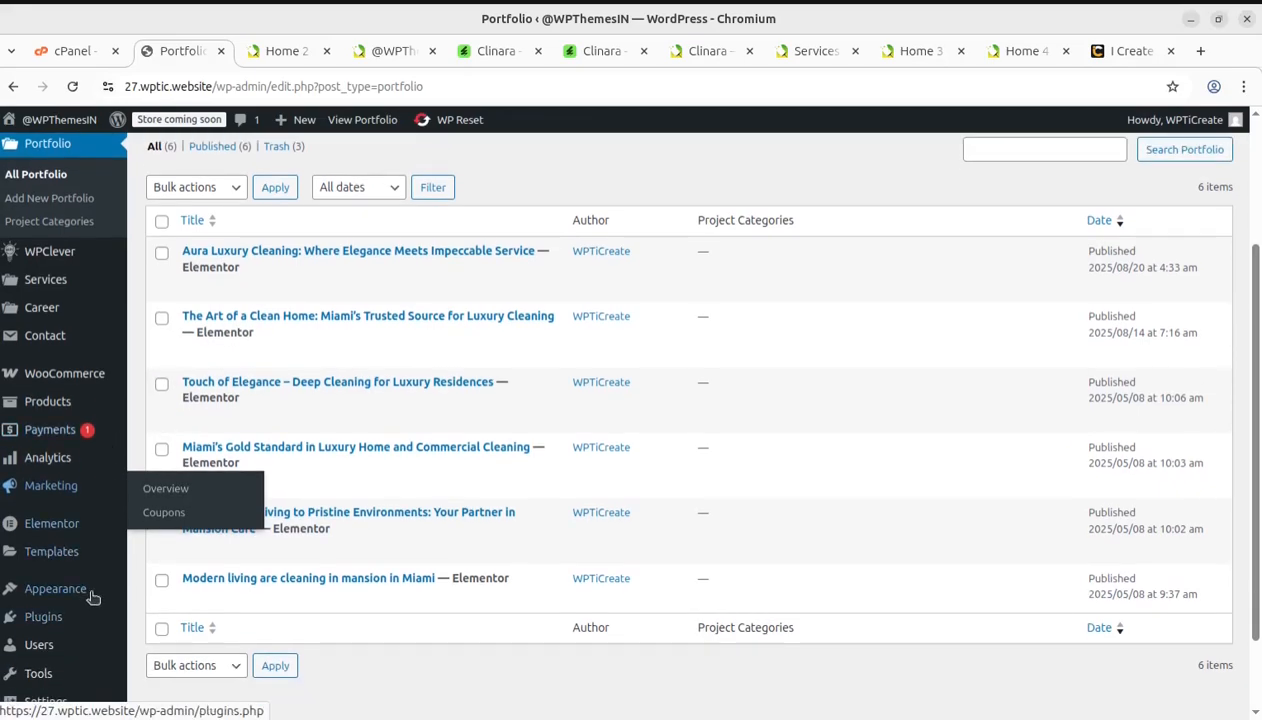
scroll(95, 484, down, 1)
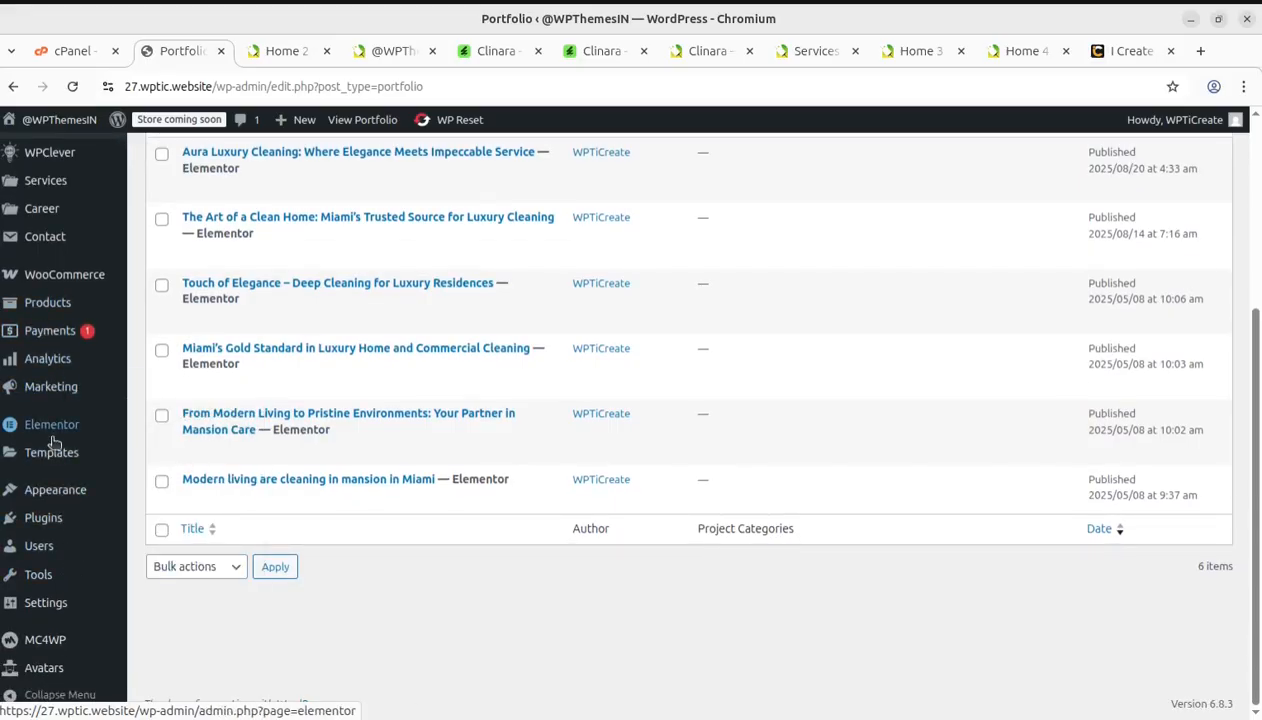
scroll(55, 520, up, 1)
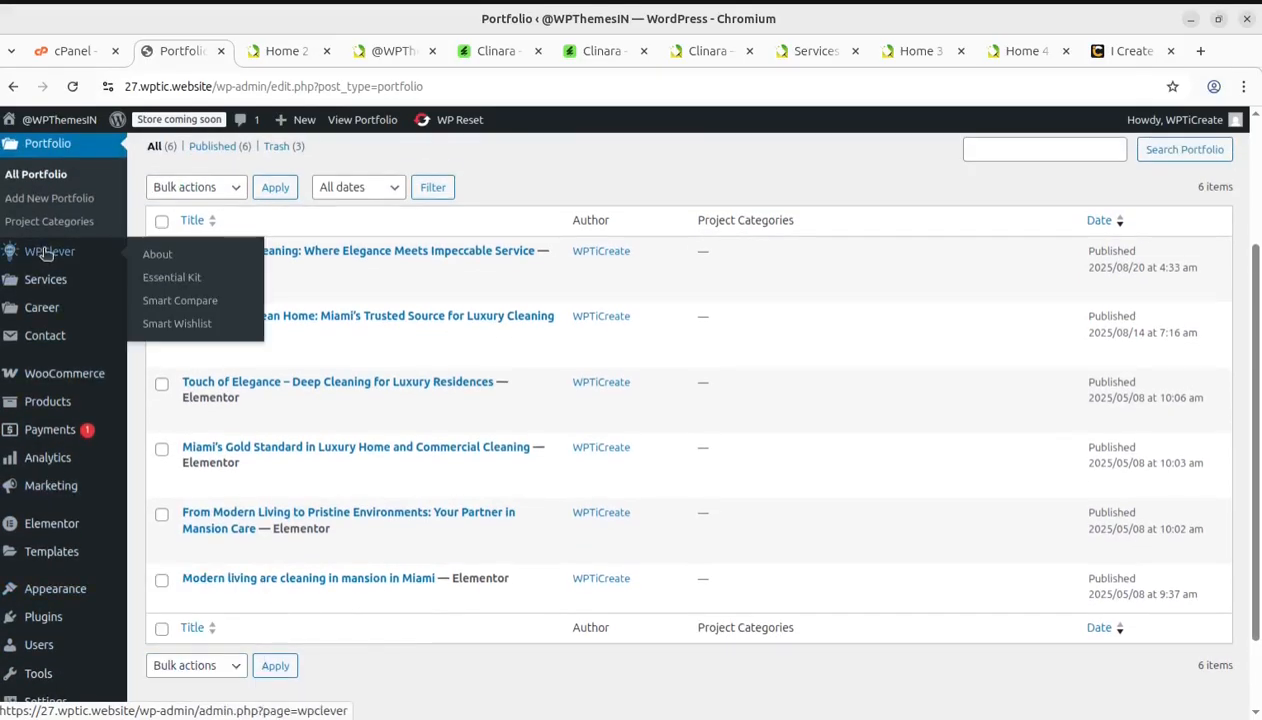
Open the WPClever About page and look through its list of WooCommerce plugins
click(46, 258)
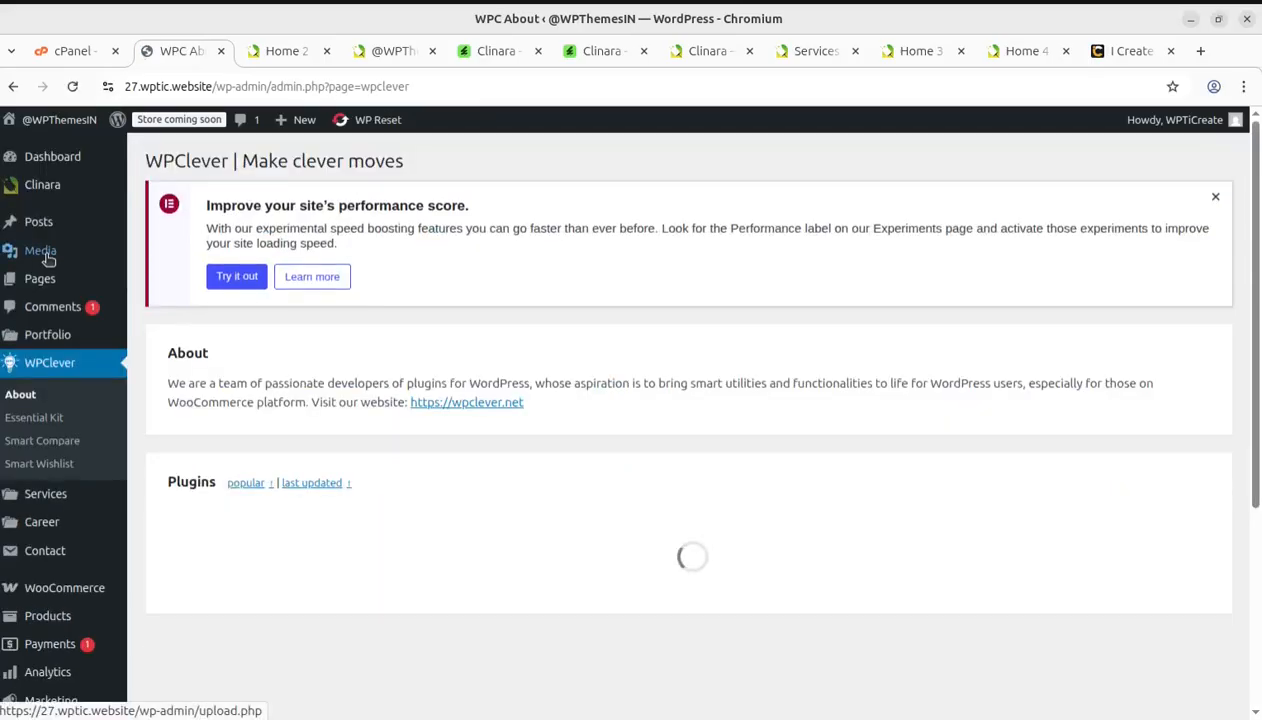
scroll(490, 500, down, 2)
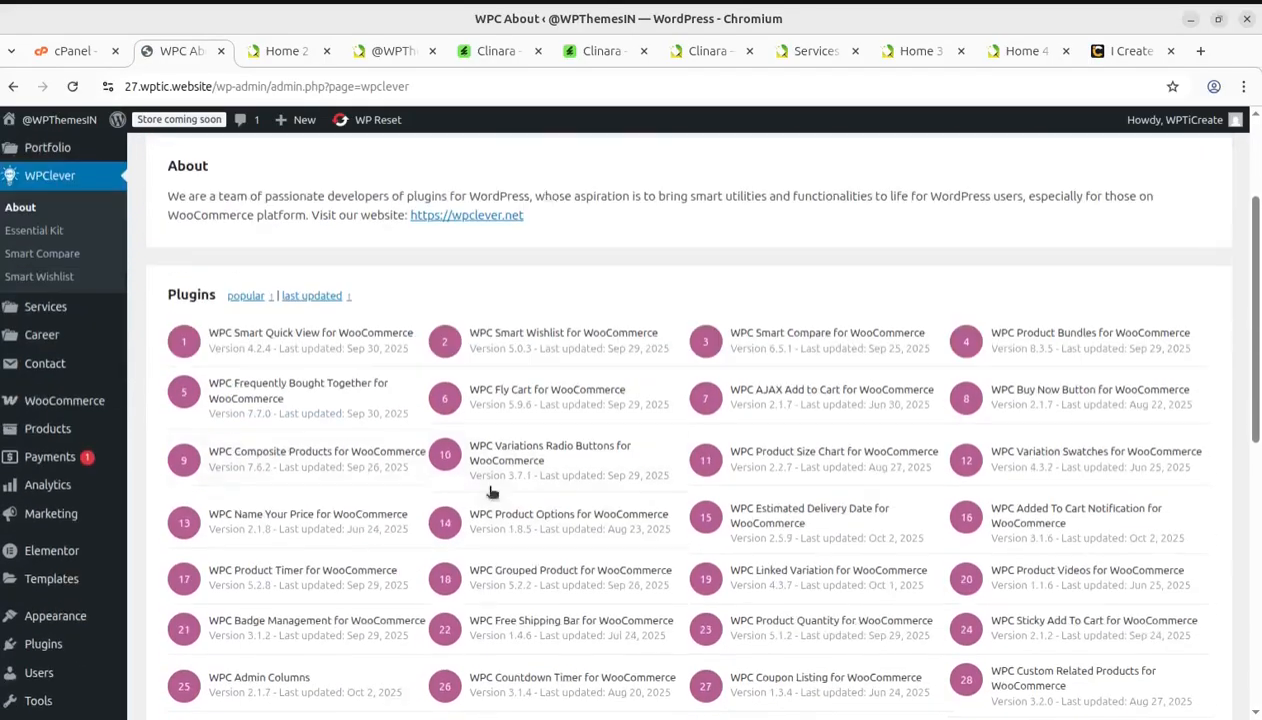
scroll(422, 431, up, 1)
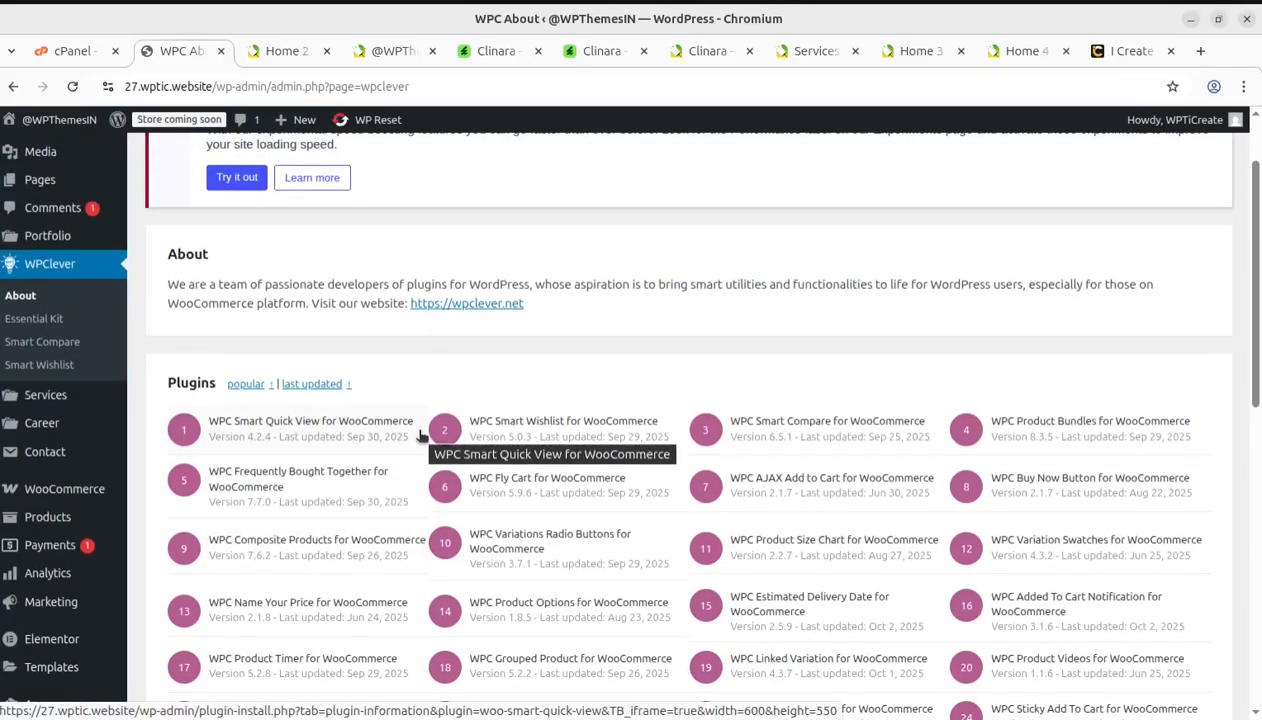
scroll(500, 470, down, 1)
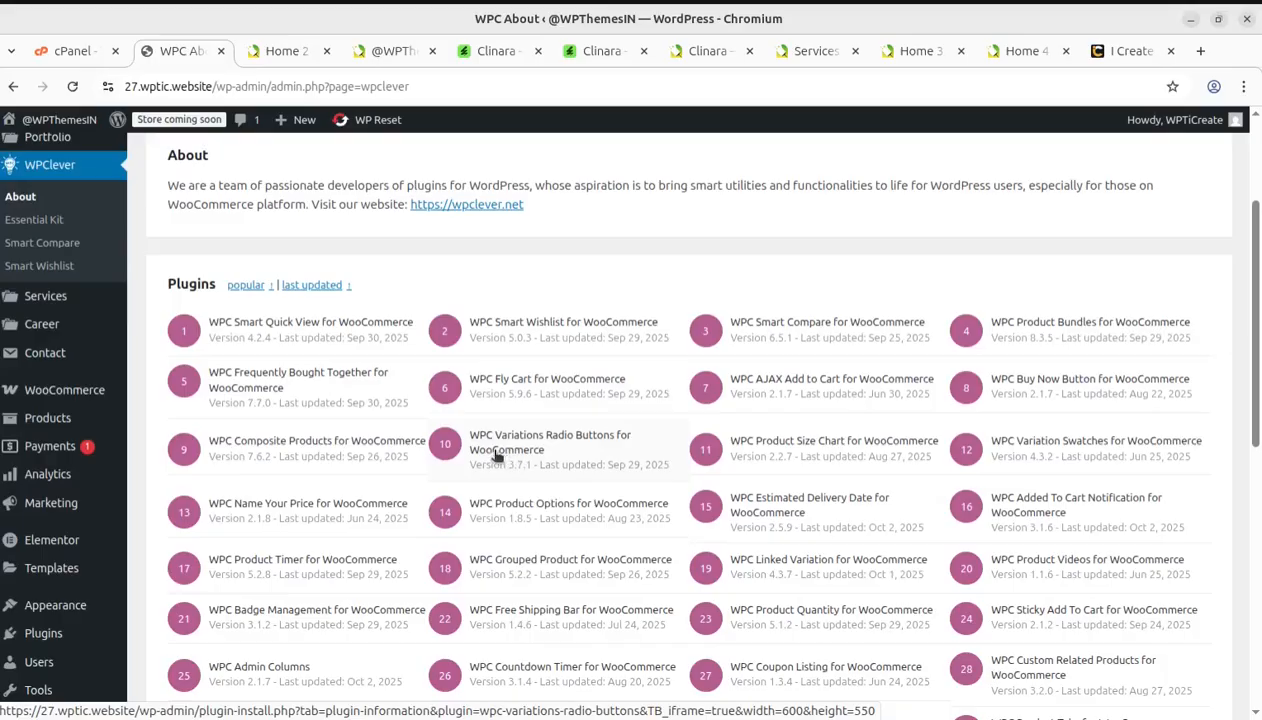
scroll(497, 455, up, 2)
Open WPClever's Essential Kit and review which of its WooCommerce plugins are active or available to install
click(26, 420)
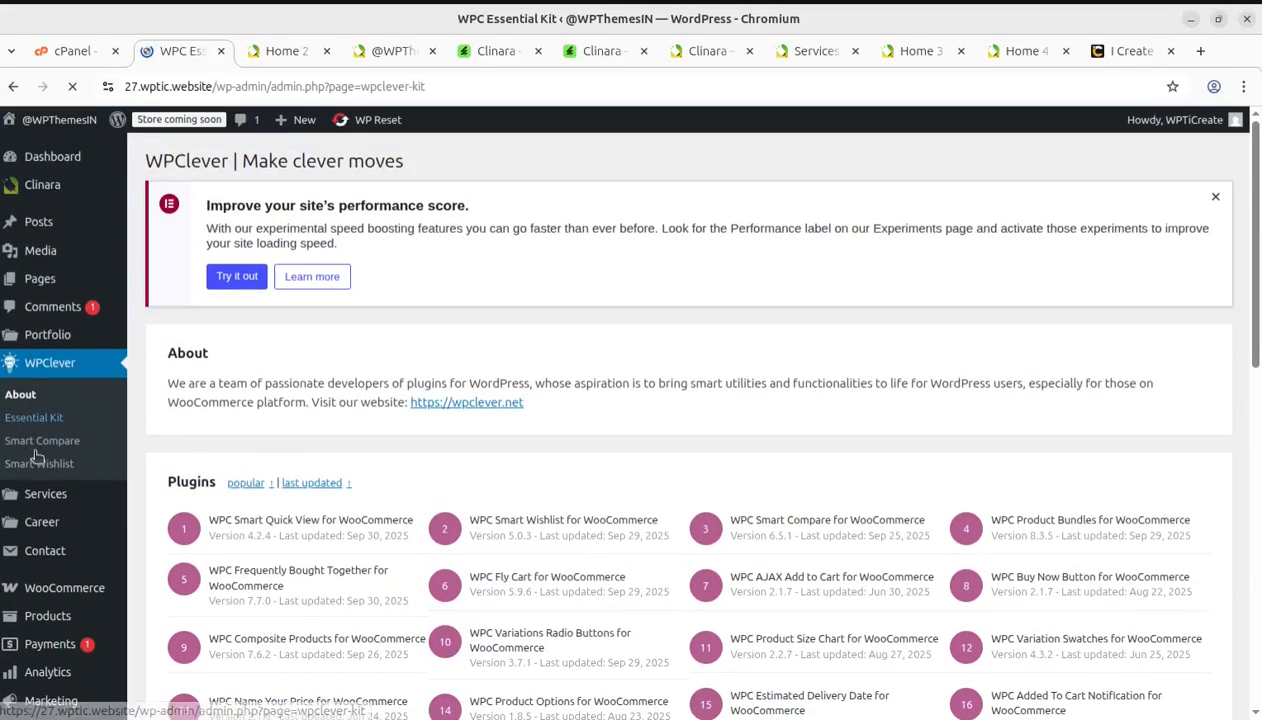
scroll(593, 492, down, 6)
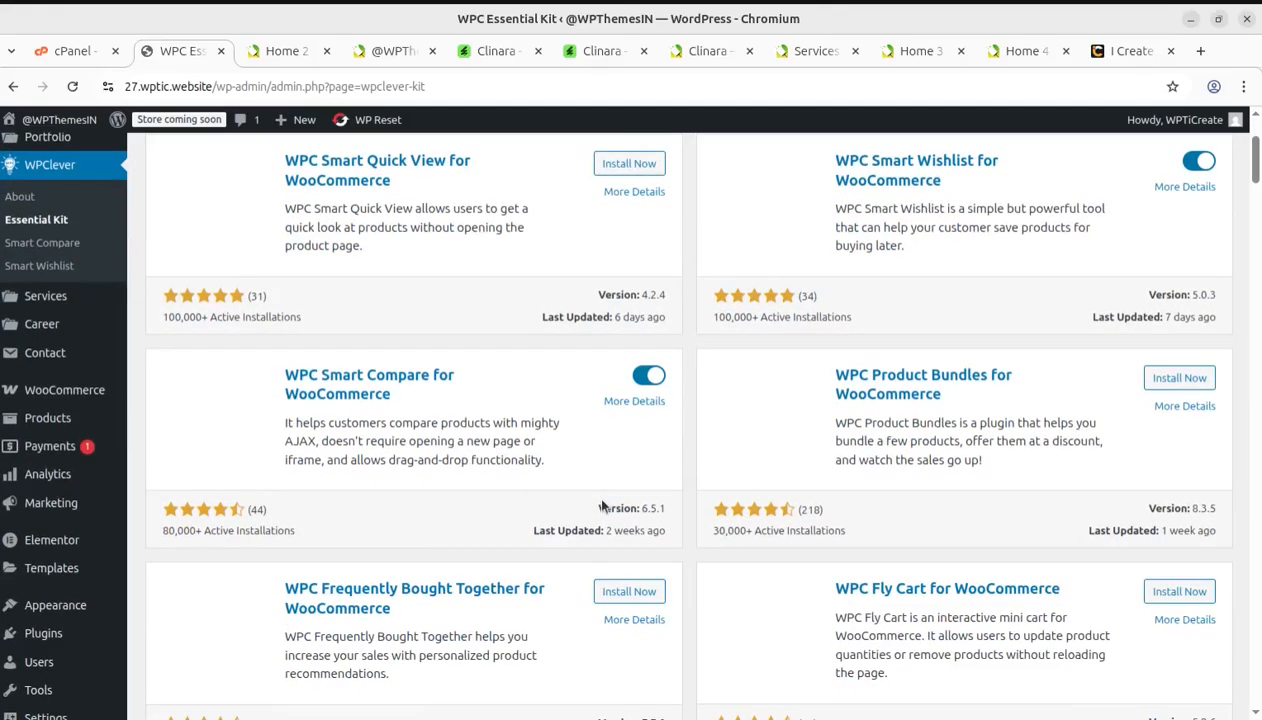
scroll(593, 492, up, 5)
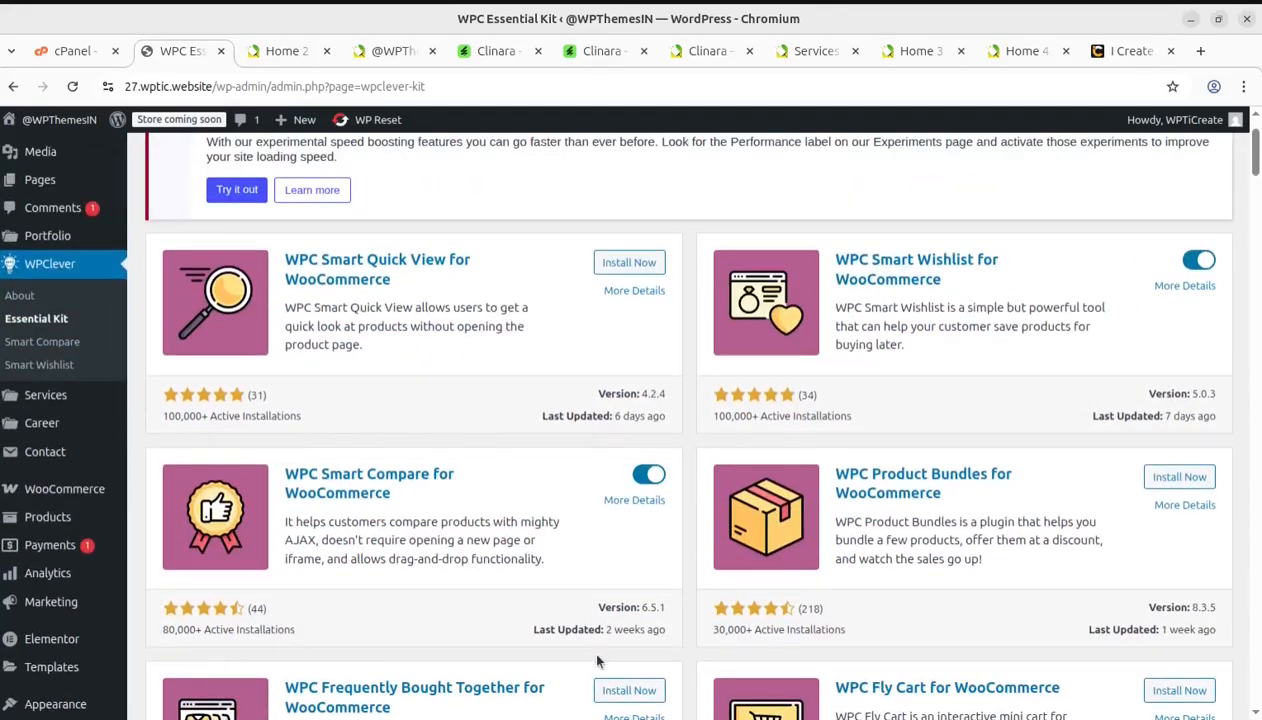
scroll(597, 661, down, 2)
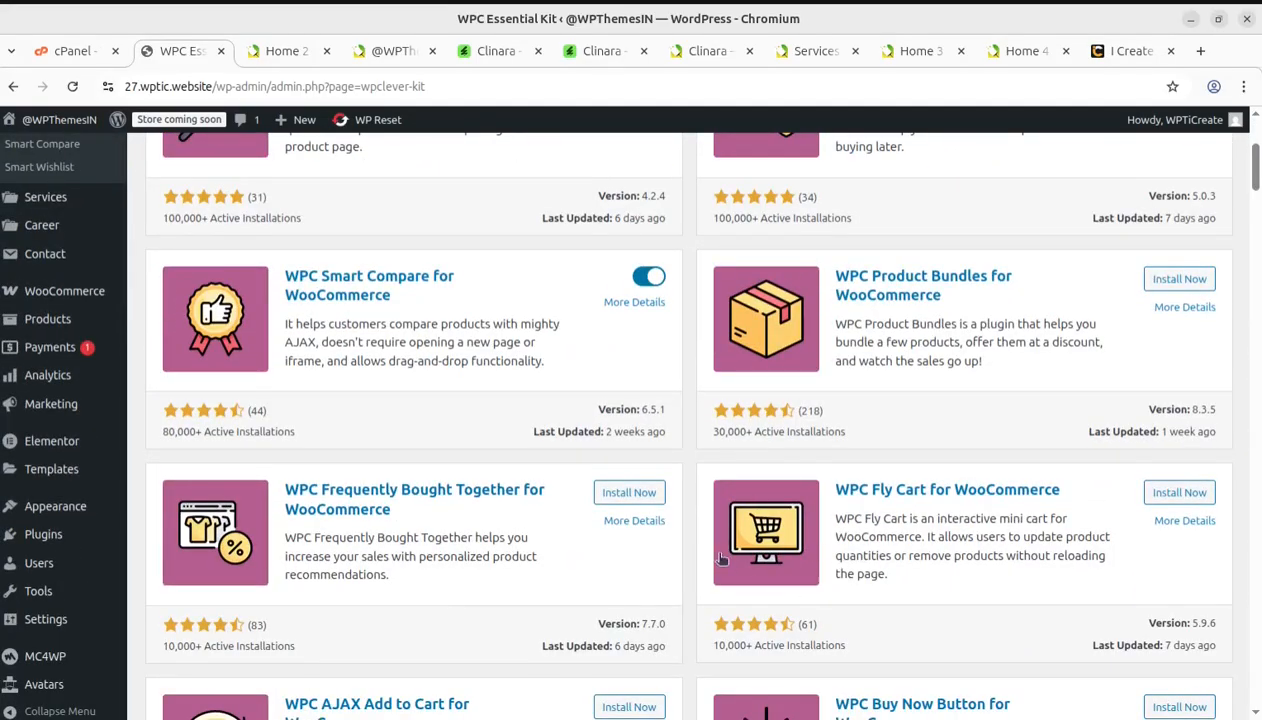
scroll(720, 558, down, 4)
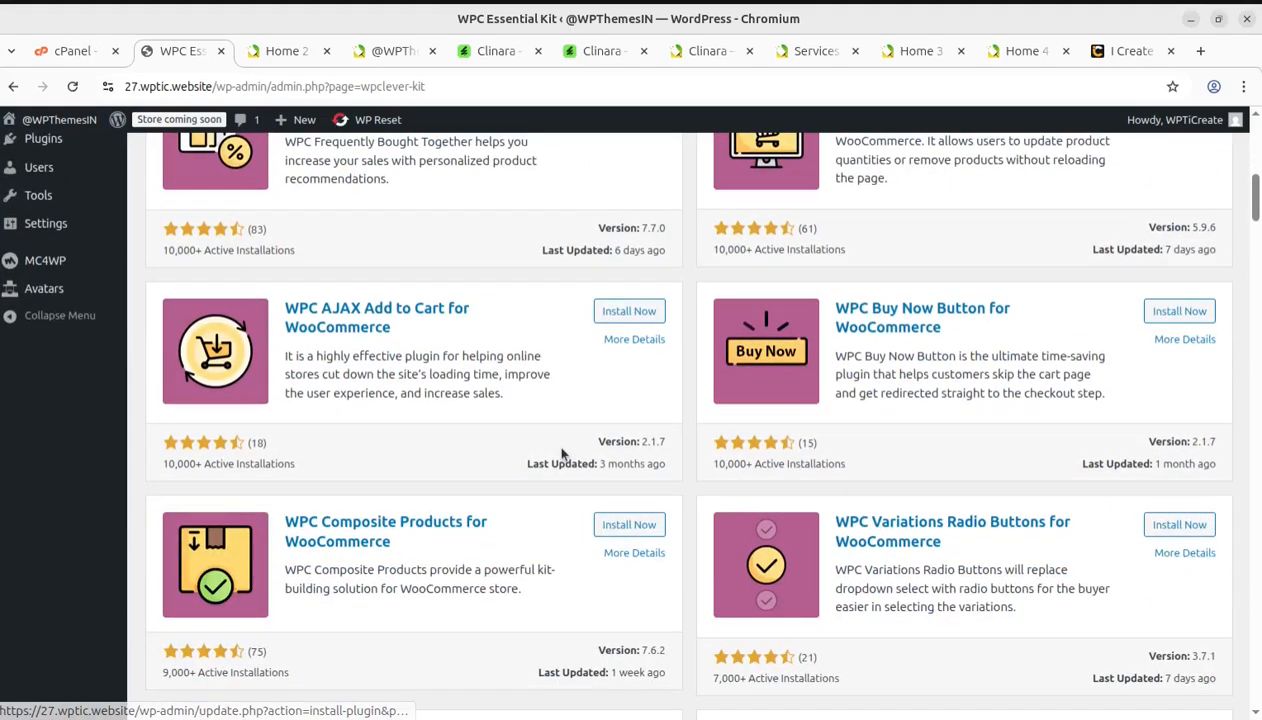
scroll(492, 452, up, 4)
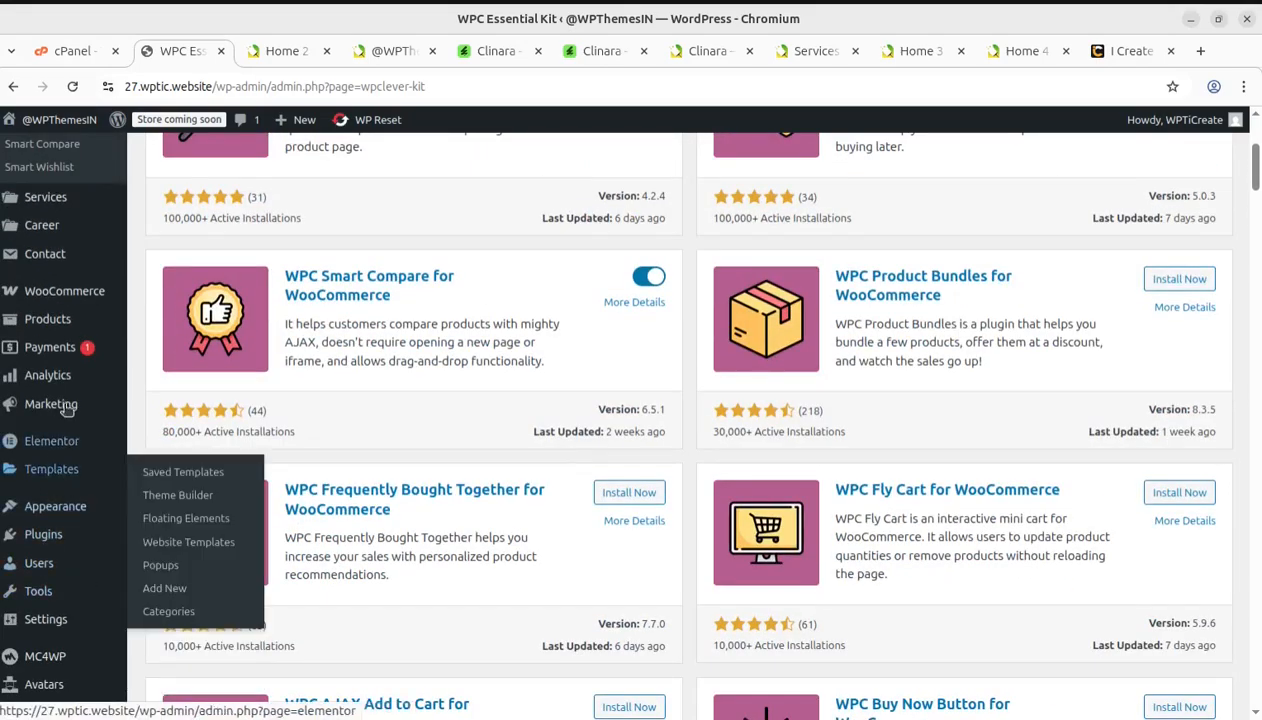
scroll(72, 553, down, 1)
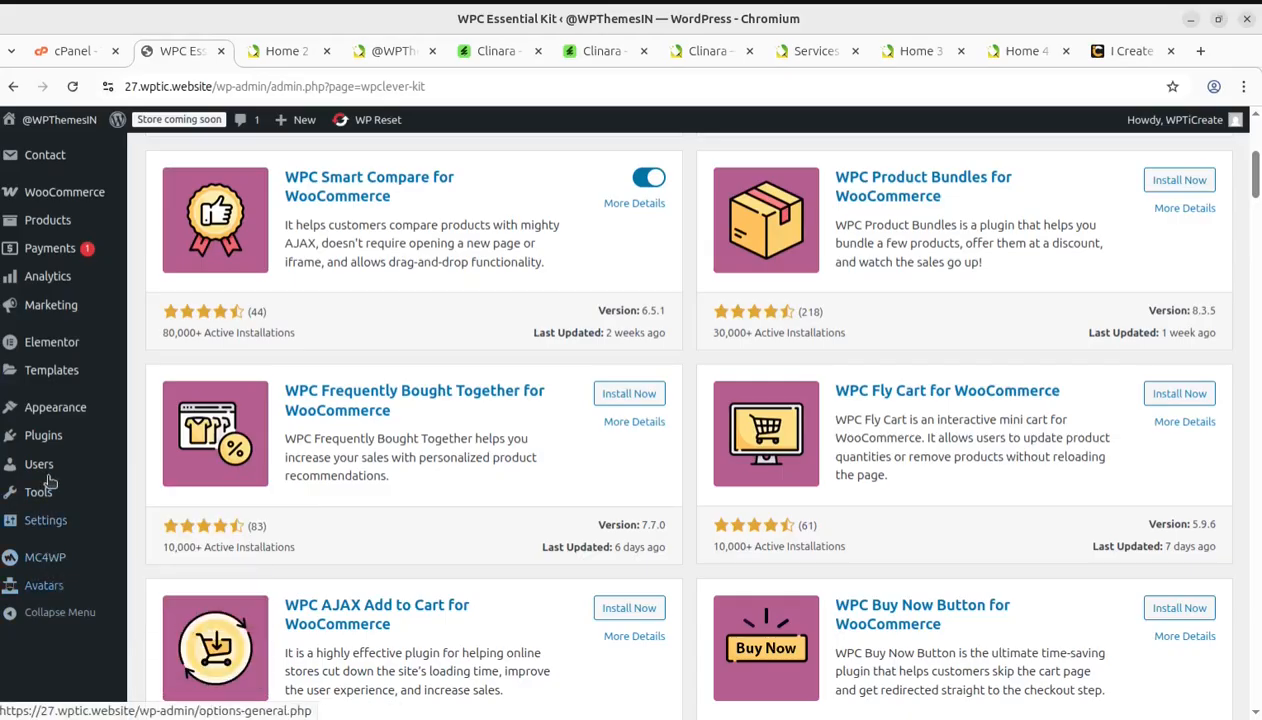
mouse_move(48, 428)
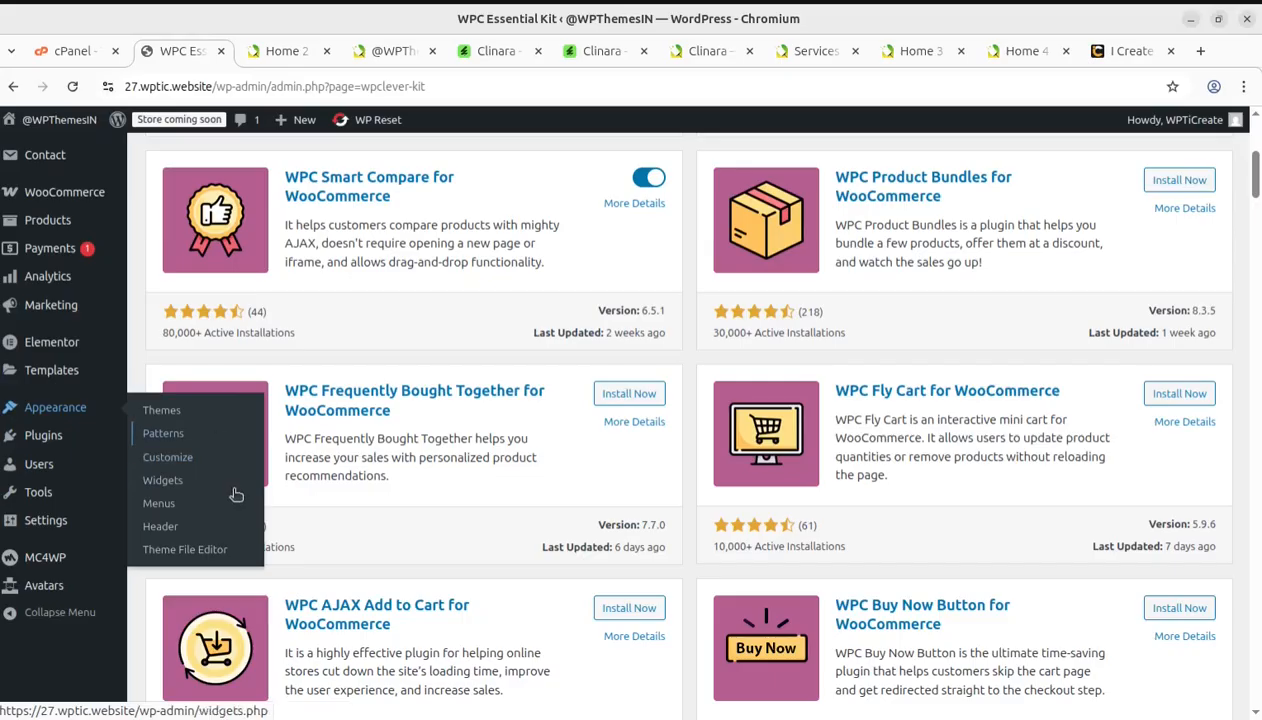
scroll(236, 494, up, 5)
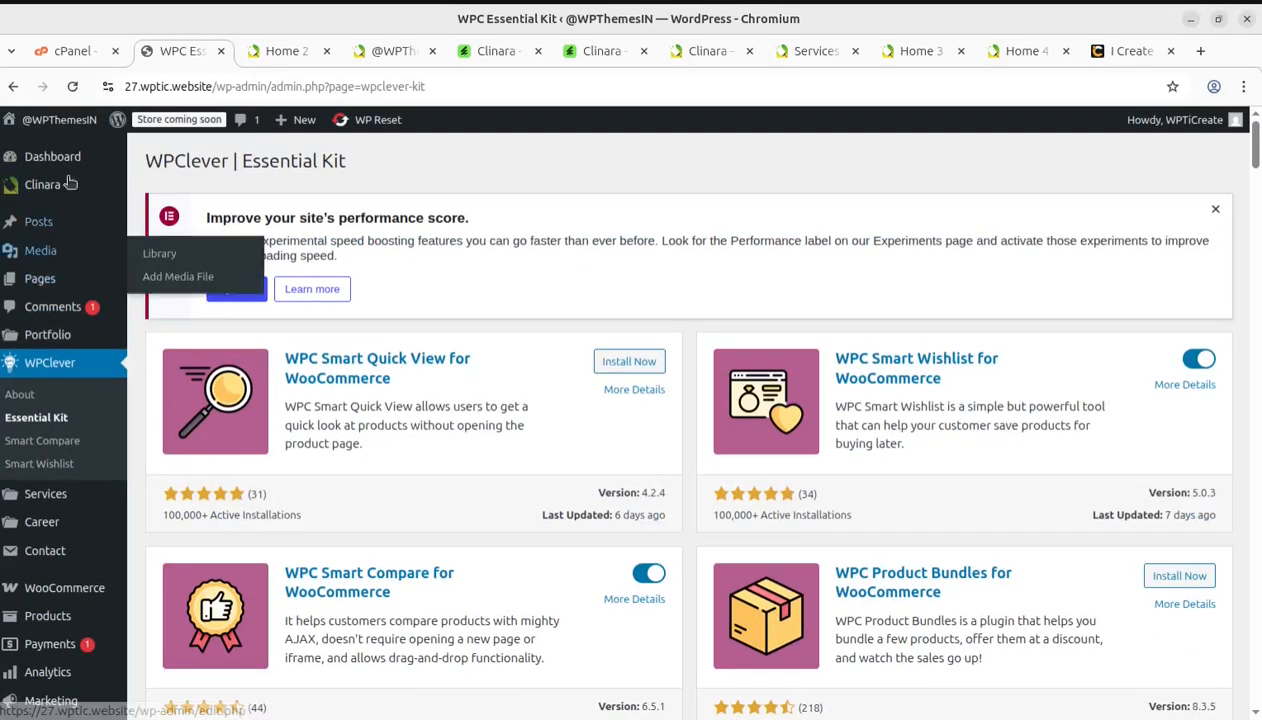
mouse_move(52, 119)
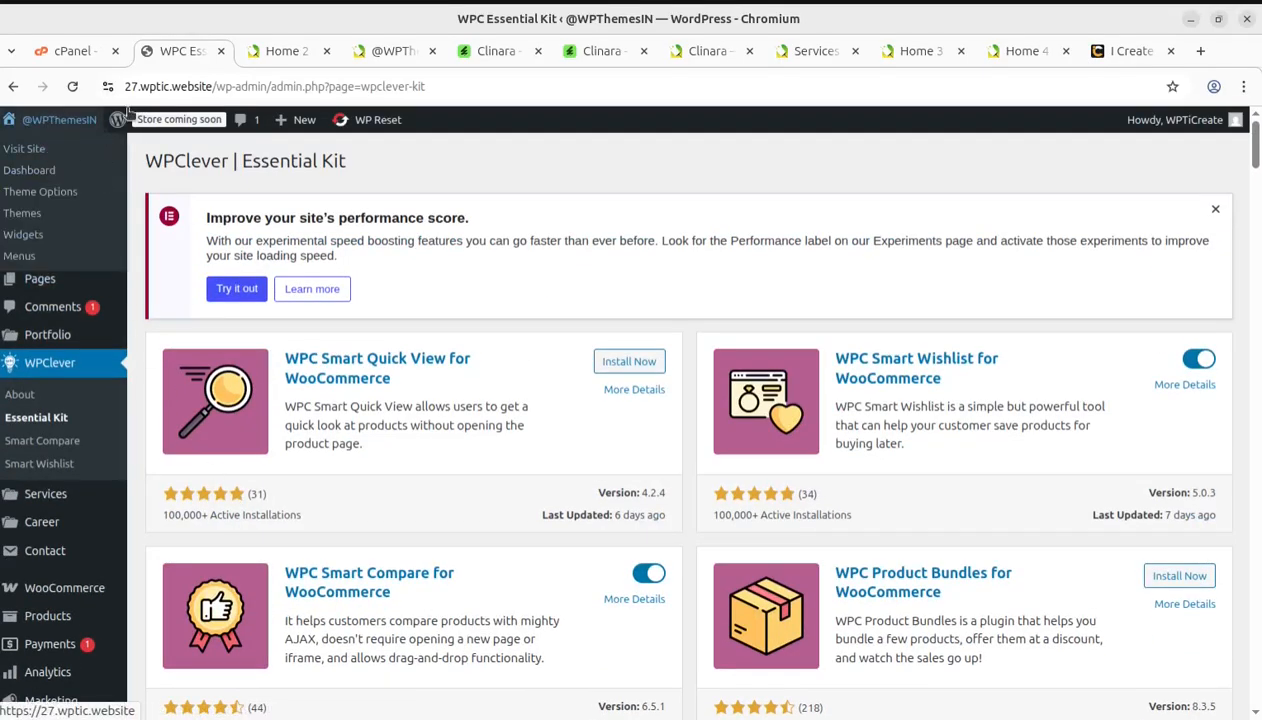
Open Home 2 One Page in the Elementor editor, dismiss the AI notification and look through the page's upper sections
click(258, 57)
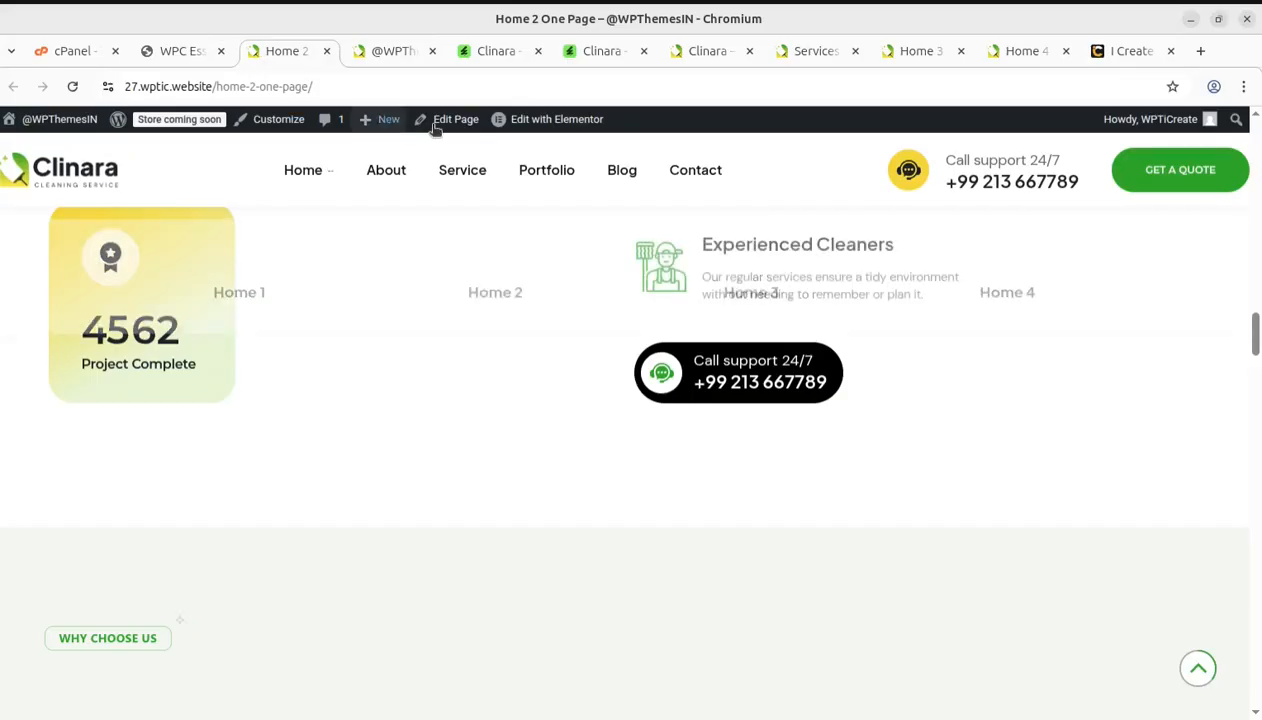
click(531, 121)
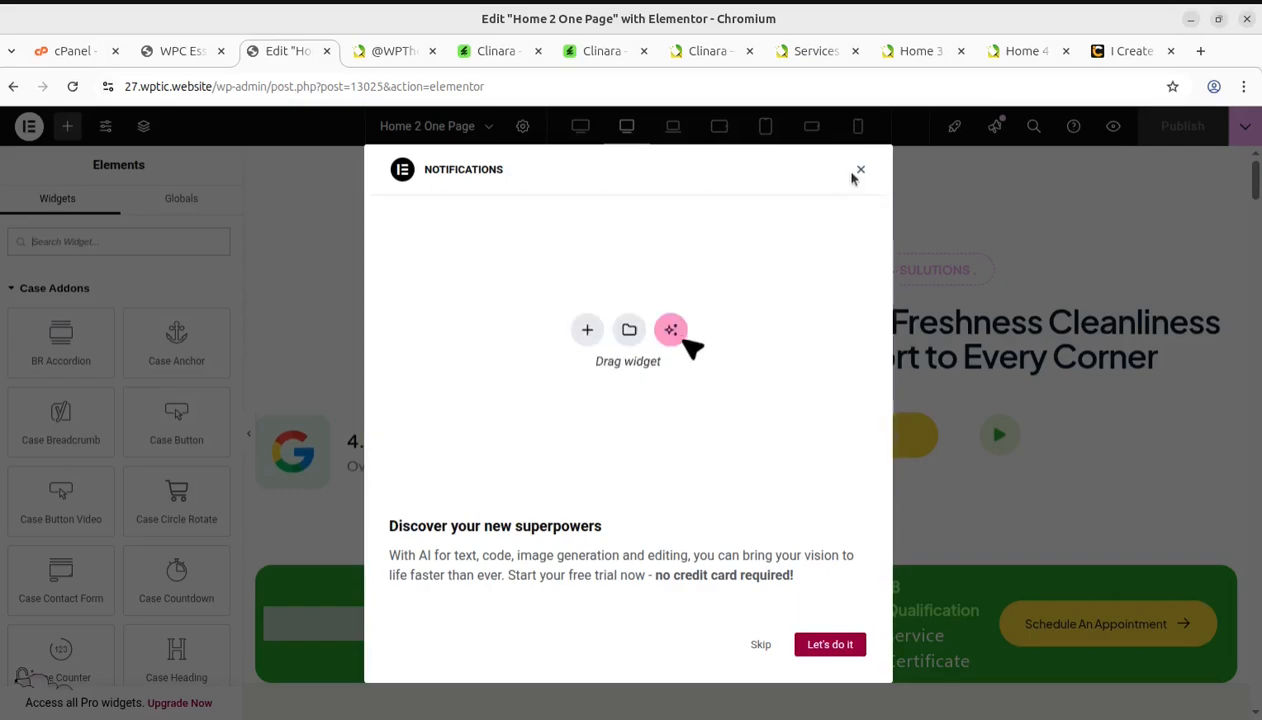
click(860, 170)
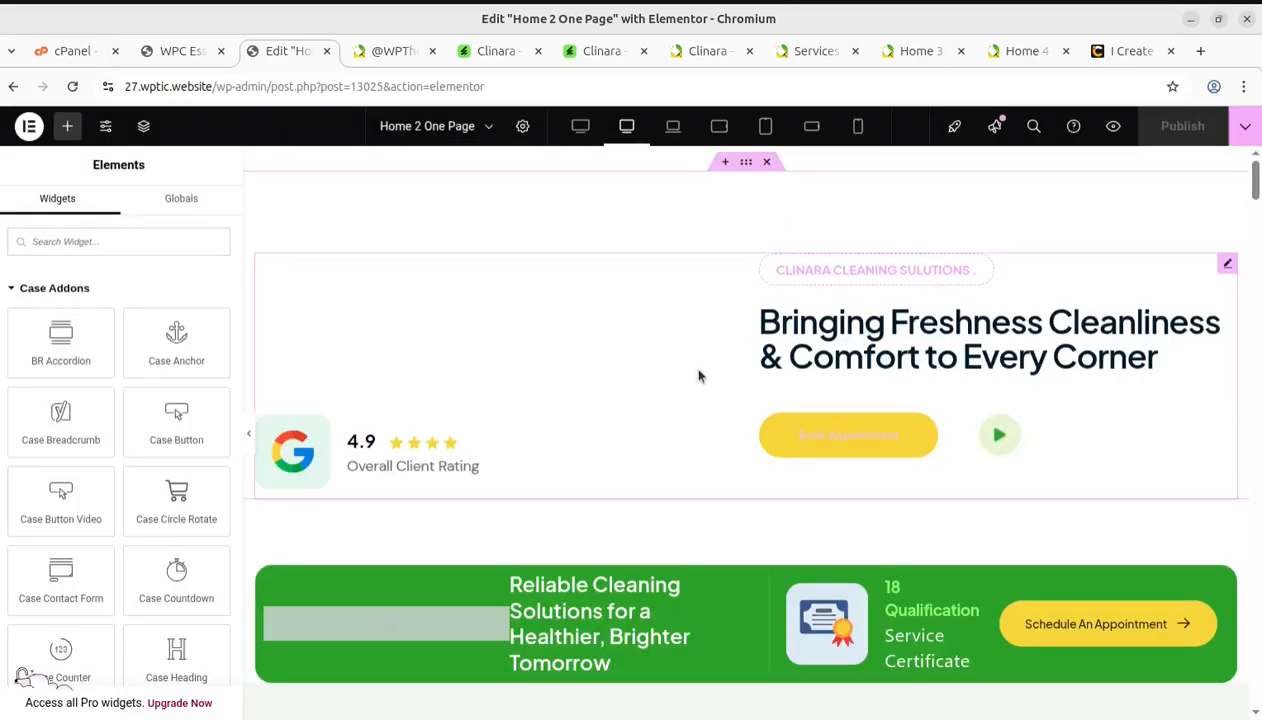
scroll(549, 349, down, 6)
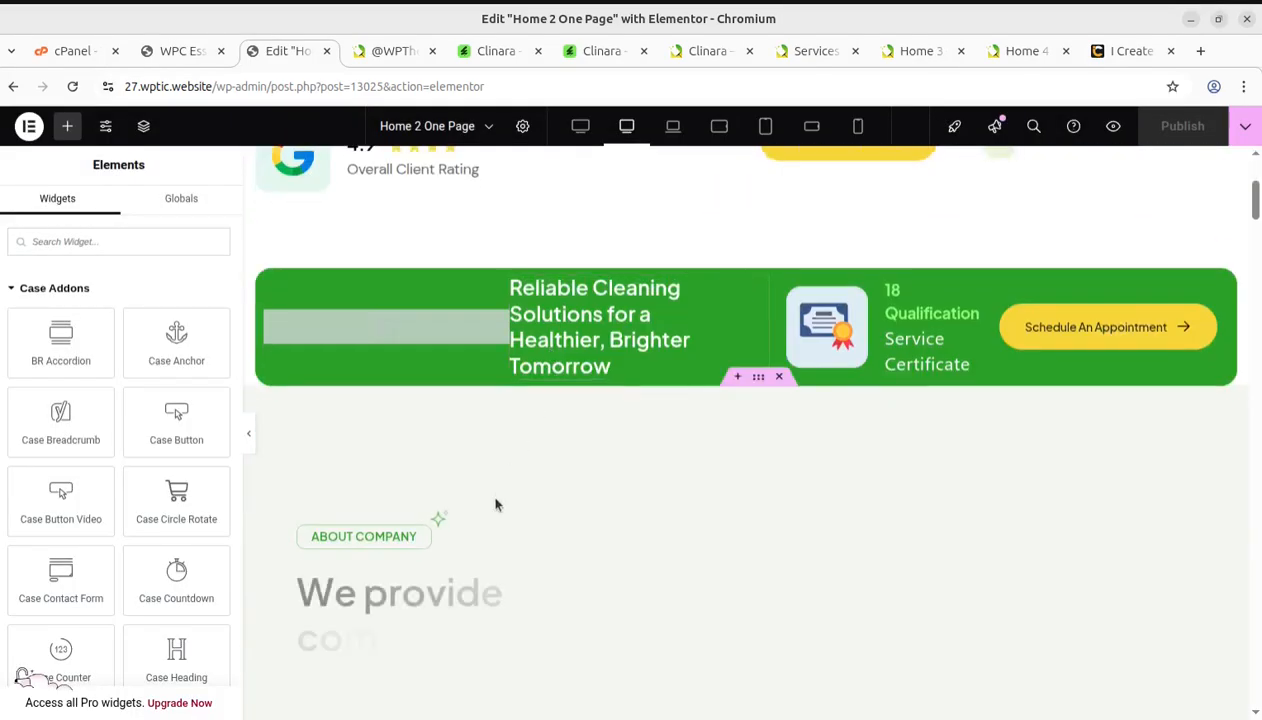
Inspect the content settings of the "We provide complete cleaning services" heading and the image slip widget's Medical Facility Cleaning item
click(600, 356)
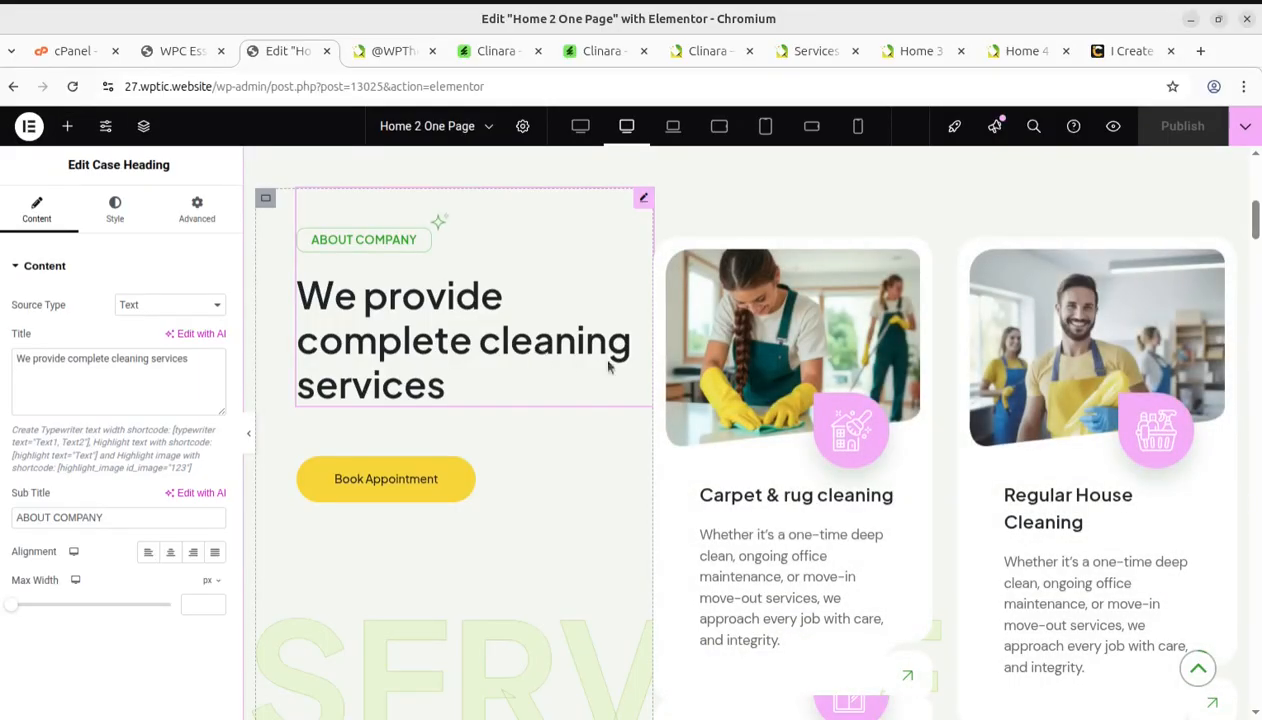
click(800, 397)
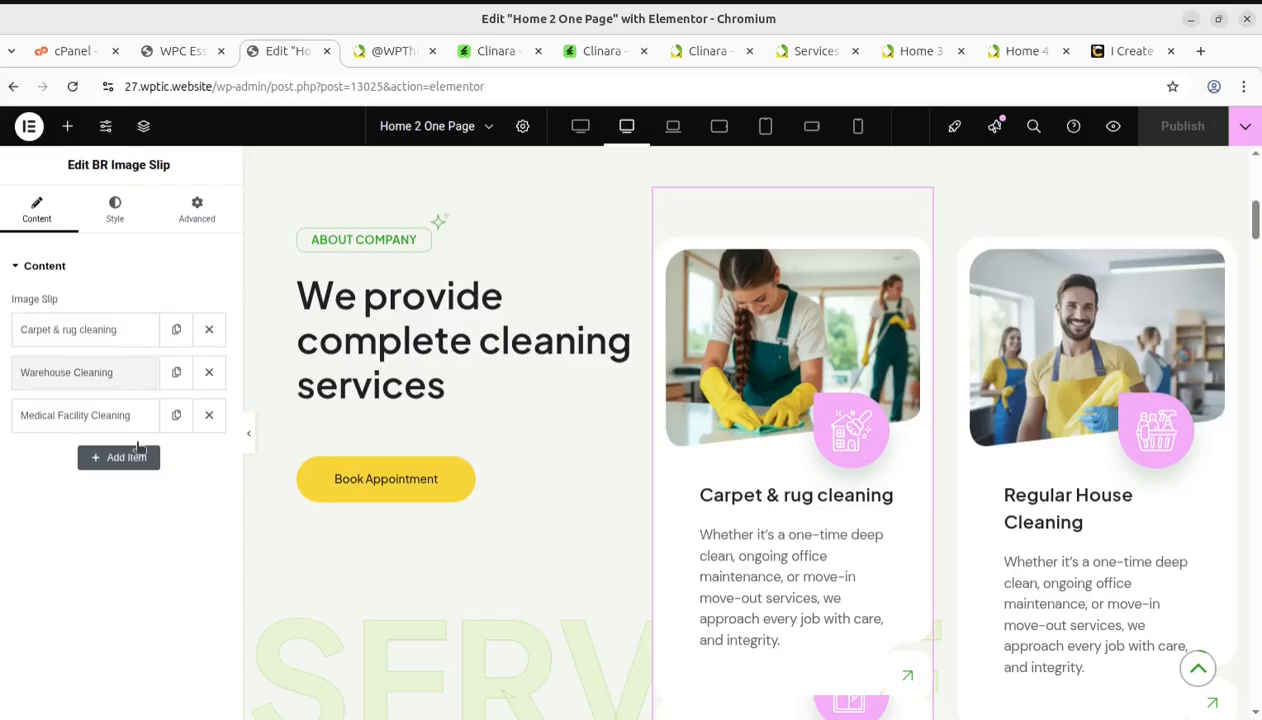
click(100, 418)
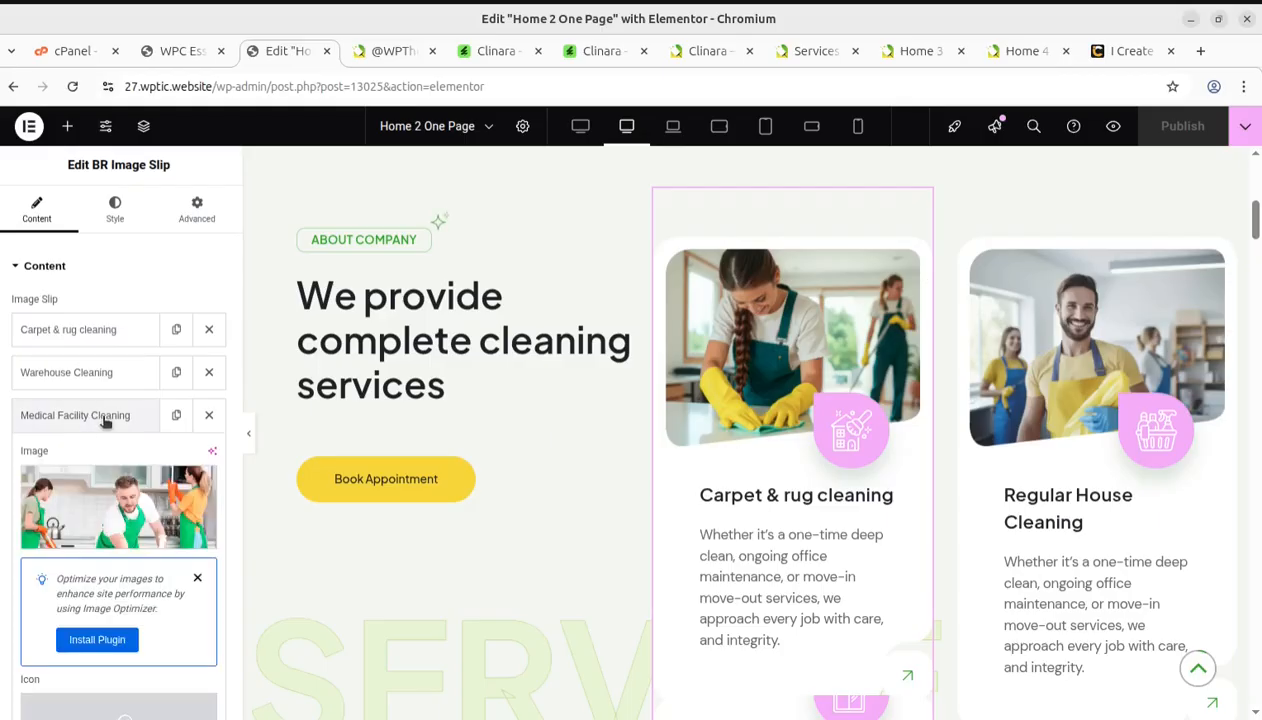
scroll(100, 500, down, 3)
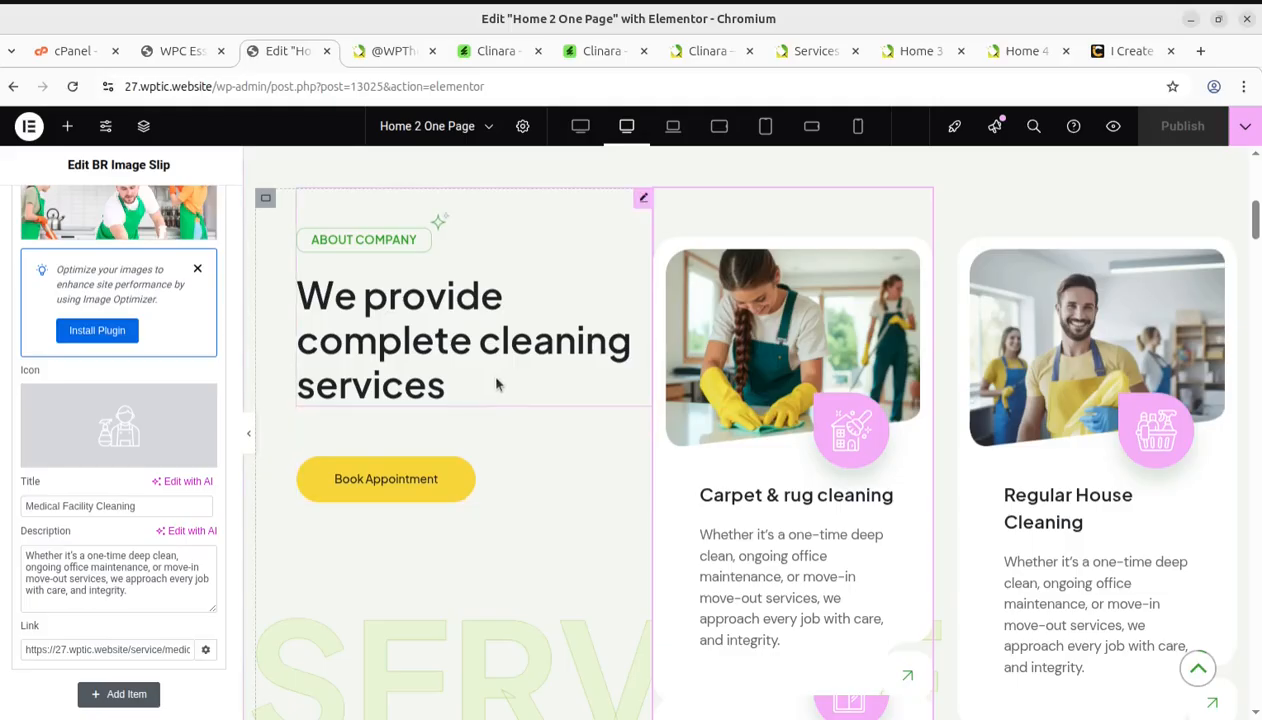
Revisit the test site's home page, Clinara's ThemeForest listing and its theme preview
click(395, 52)
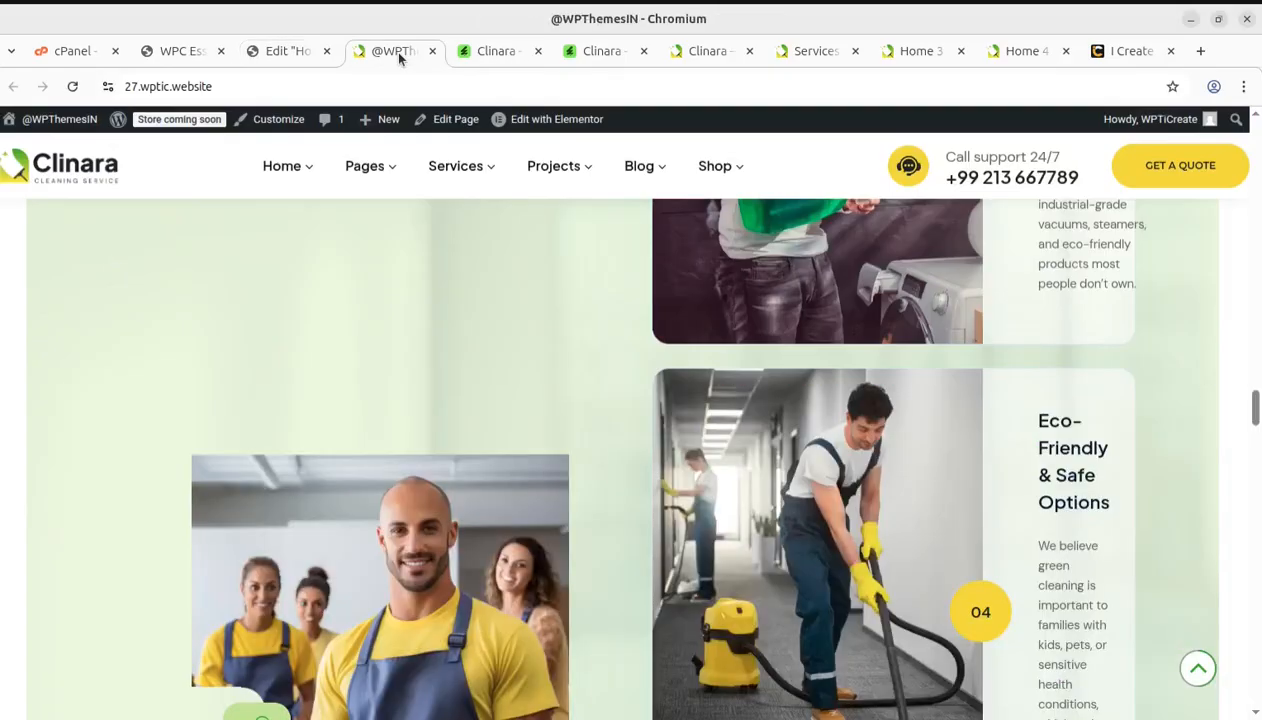
click(494, 52)
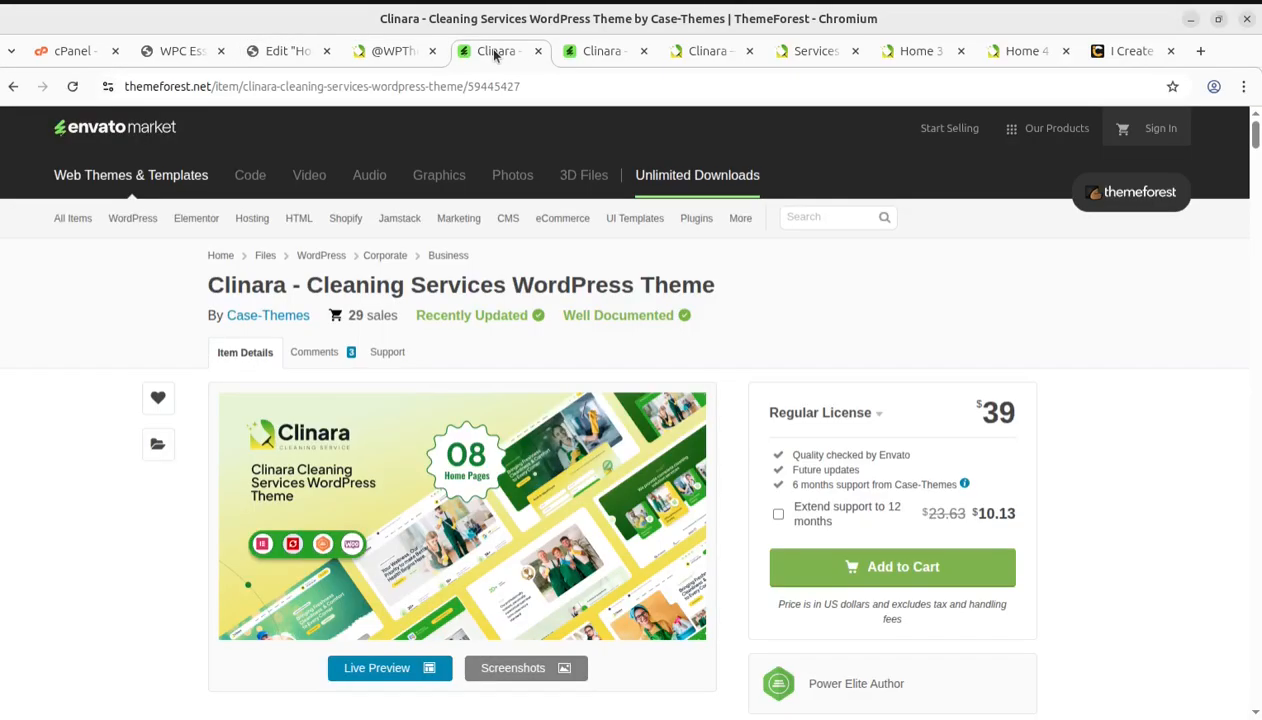
click(603, 52)
Switch to the i-Create website, open its support chat to view it and close the chat again
click(1112, 60)
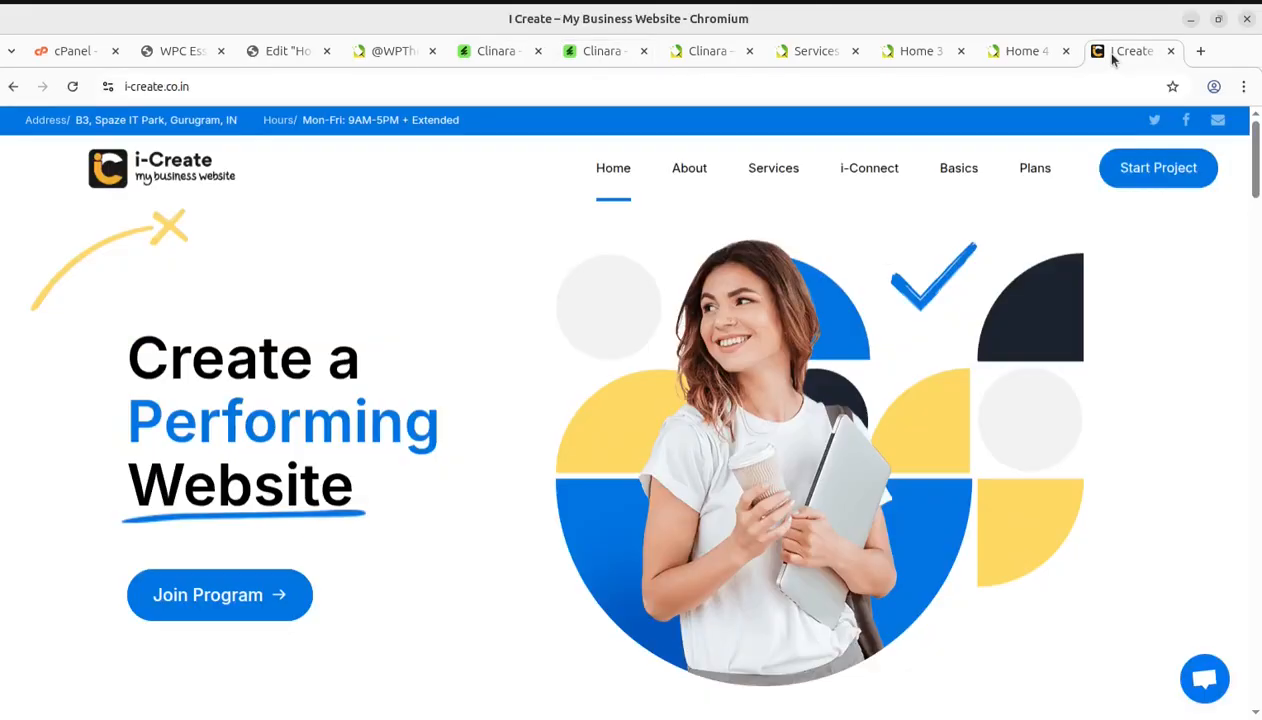
click(1201, 677)
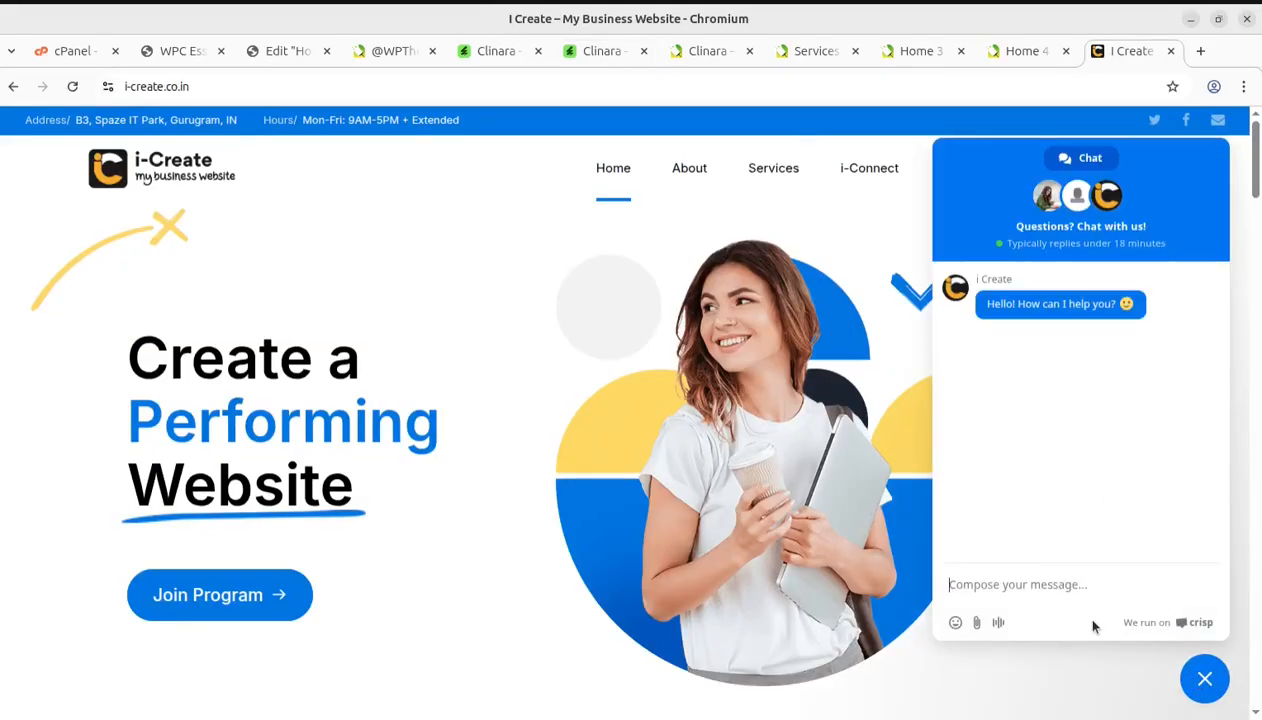
click(1204, 679)
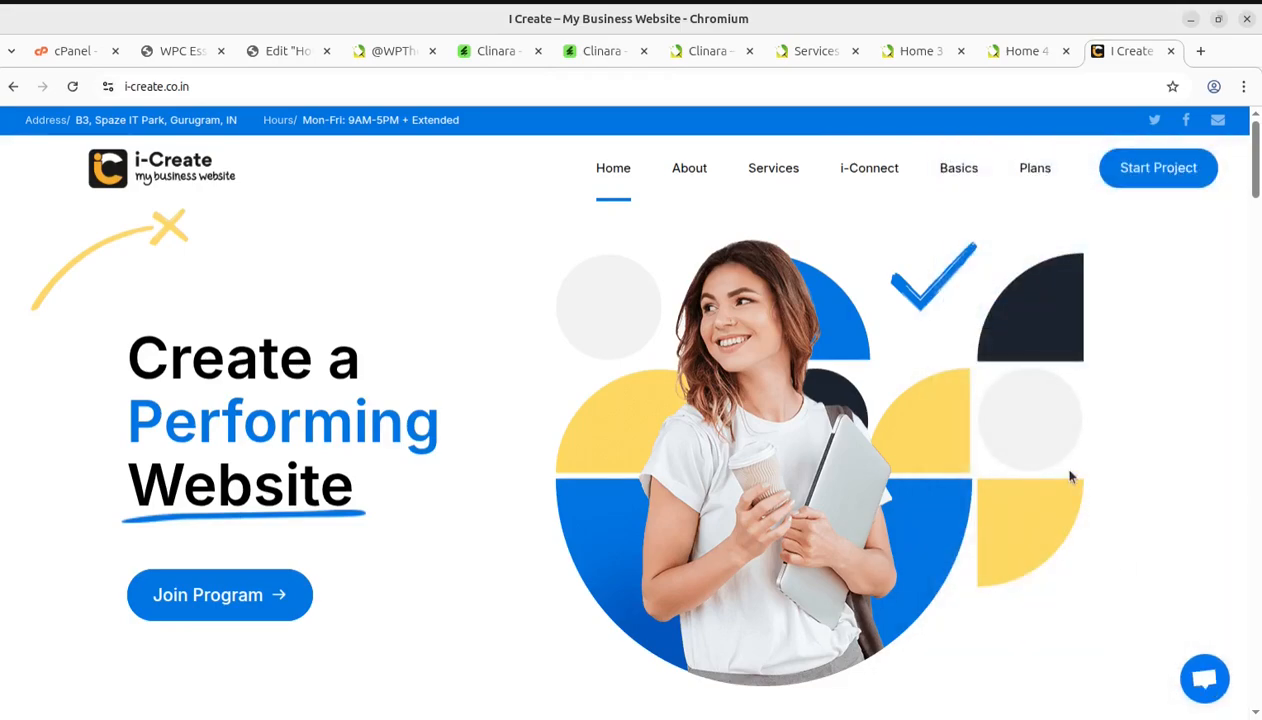
Return to the Clinara full-screen theme preview and view the official live demo's home page
click(592, 55)
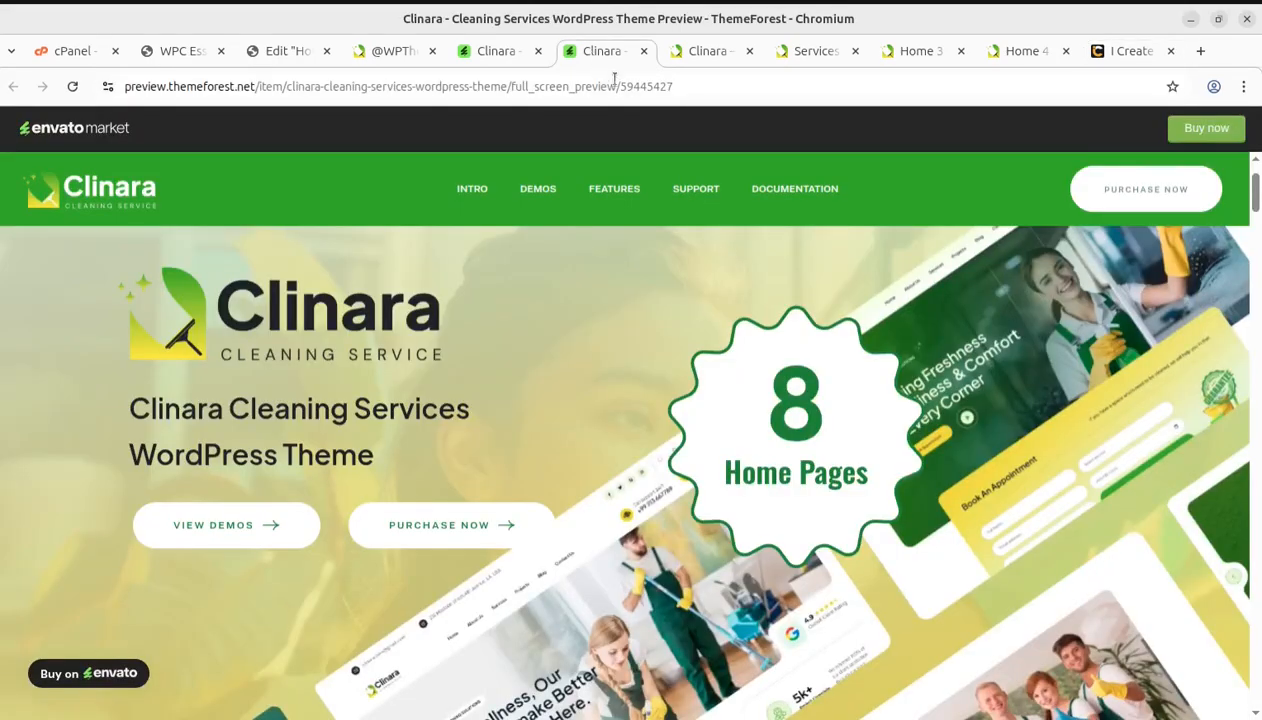
click(699, 55)
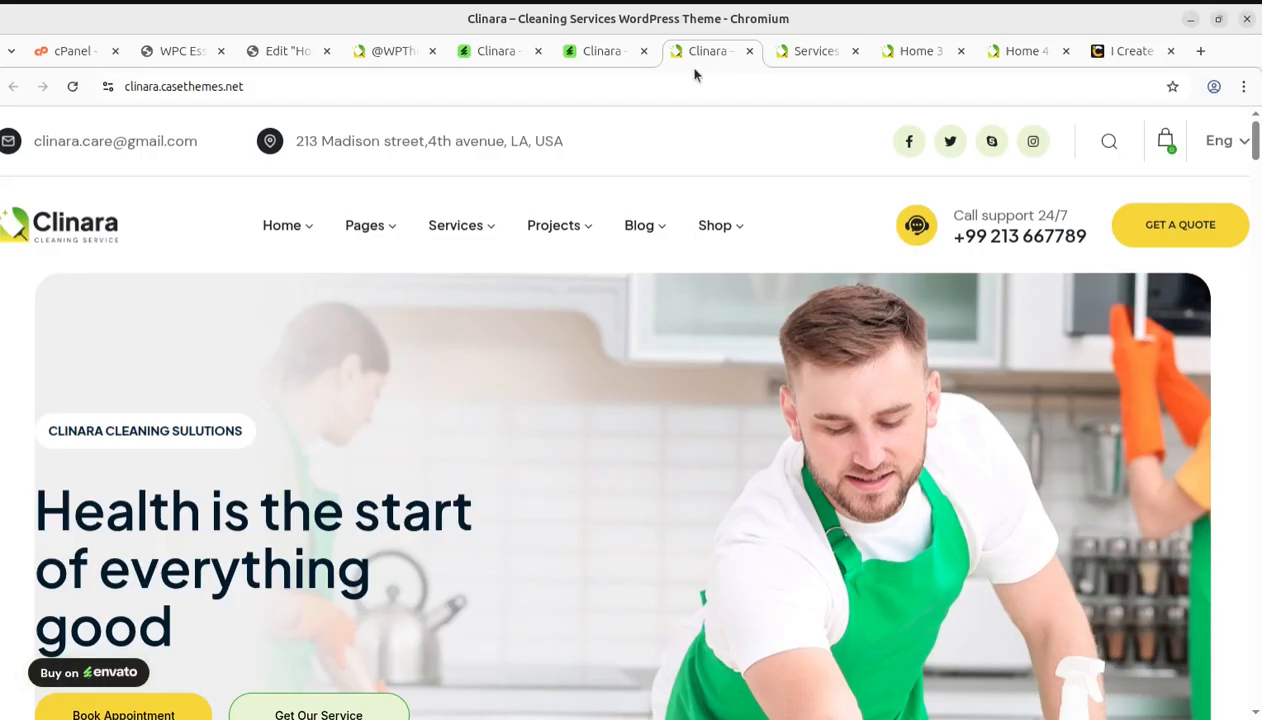